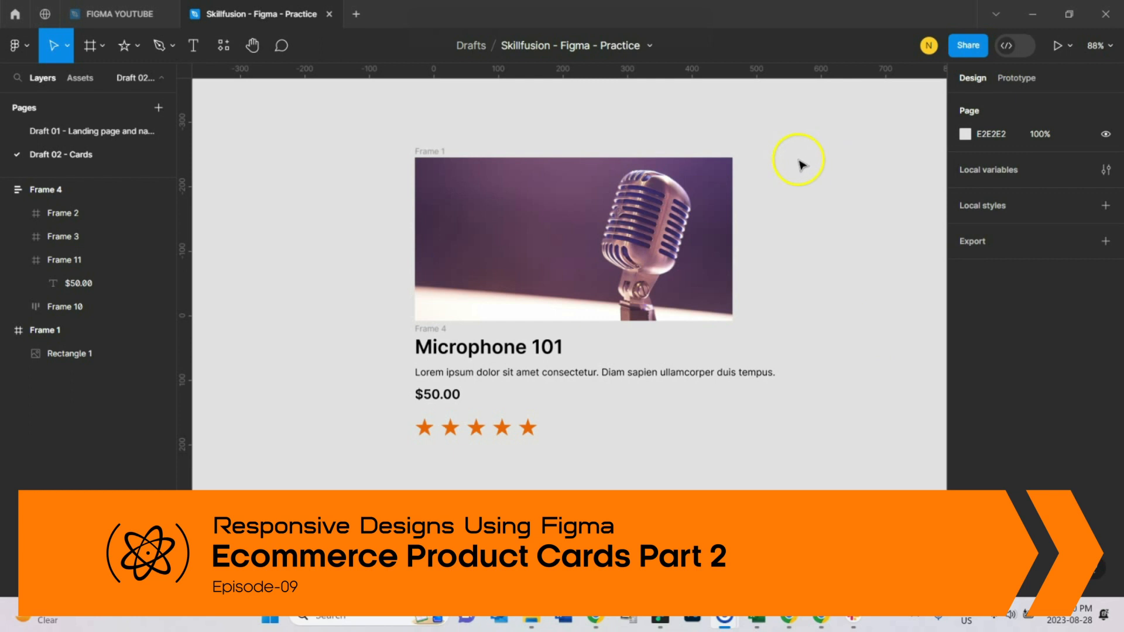
Step: Select the microphone image frame to inspect its size and position, then deselect it
left_click(432, 151)
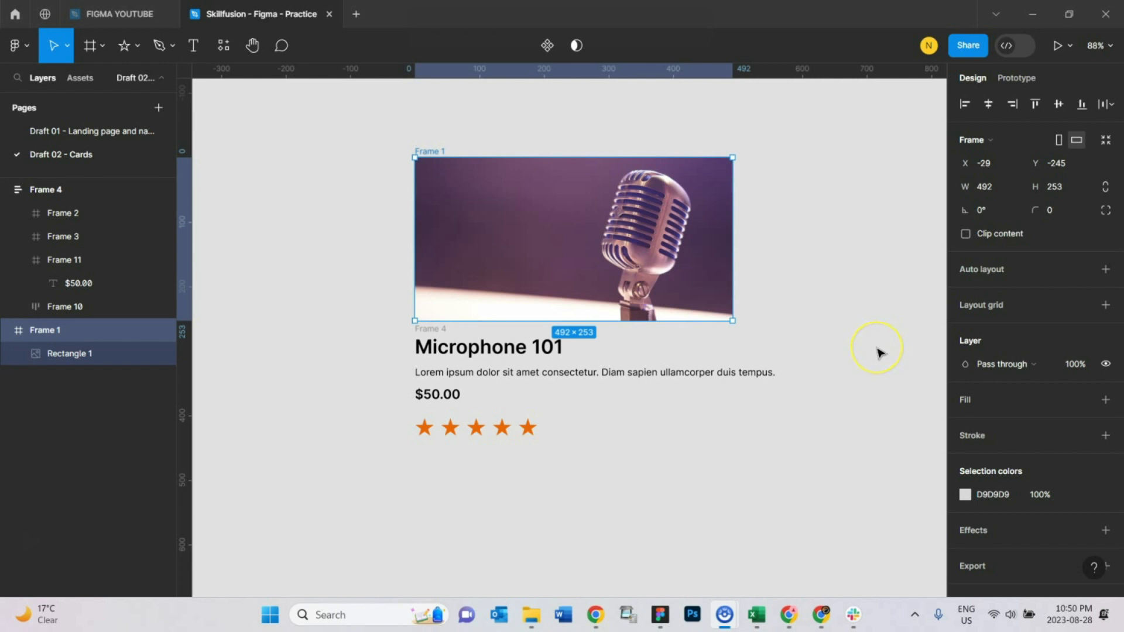
left_click(846, 330)
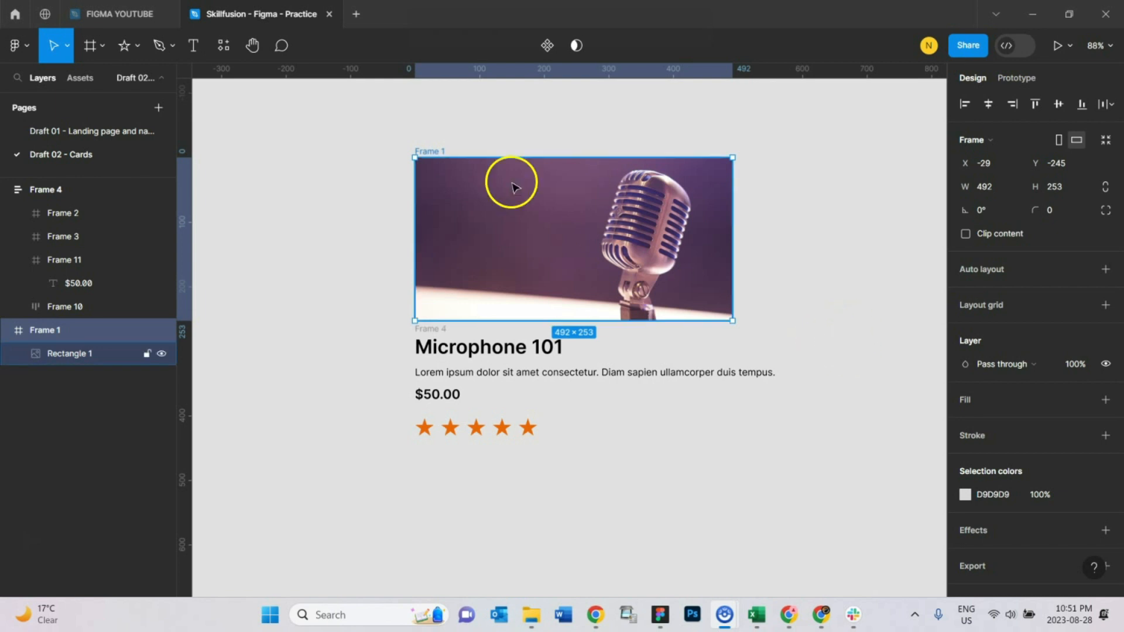
left_click(516, 144)
left_click(435, 147)
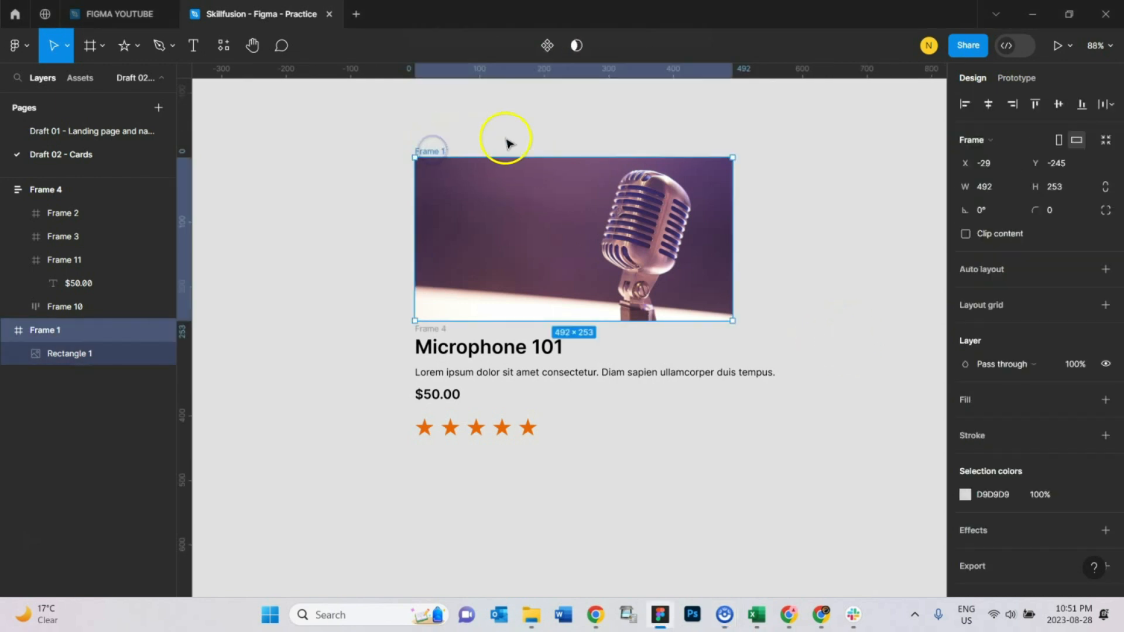
left_click(530, 127)
left_click(432, 150)
left_click(484, 126)
left_click(752, 466)
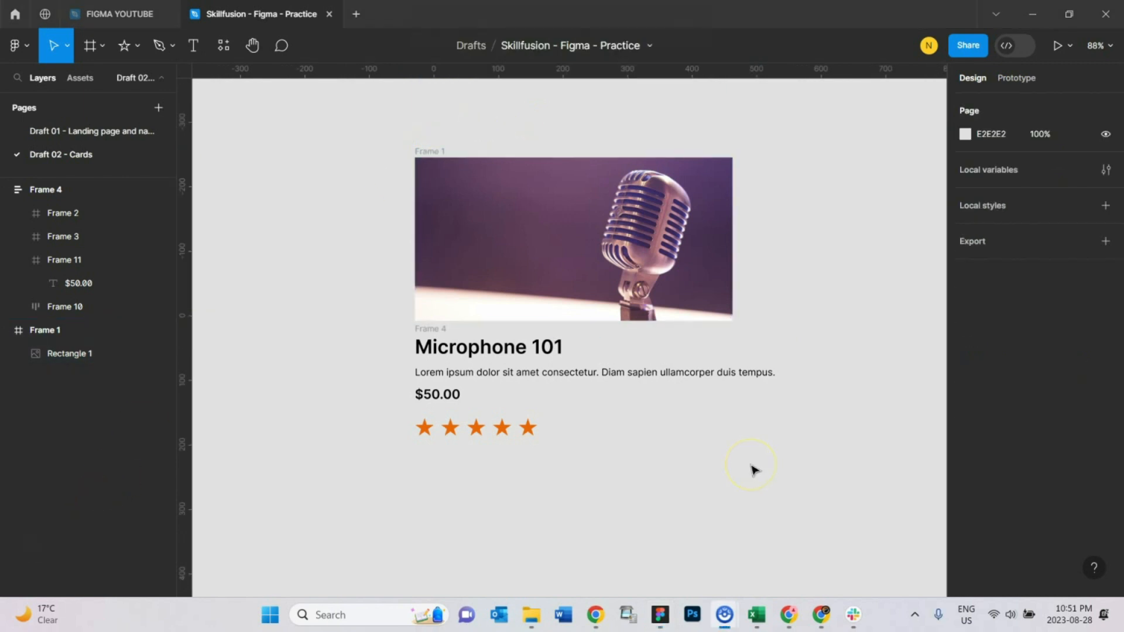
left_click(756, 468)
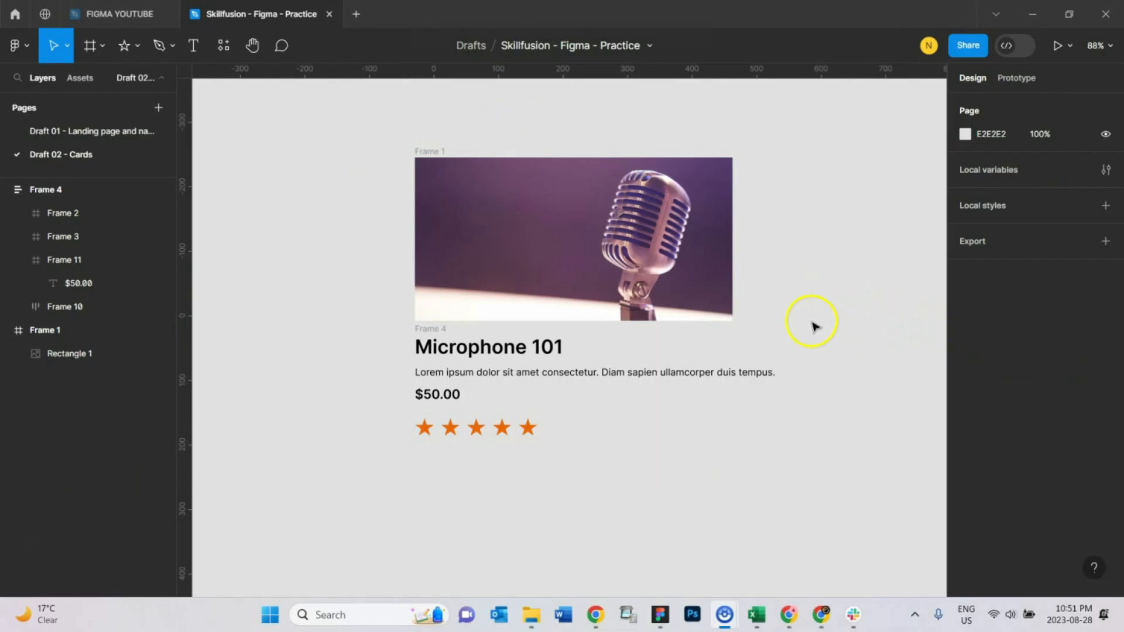
scroll(817, 379, "down", 1)
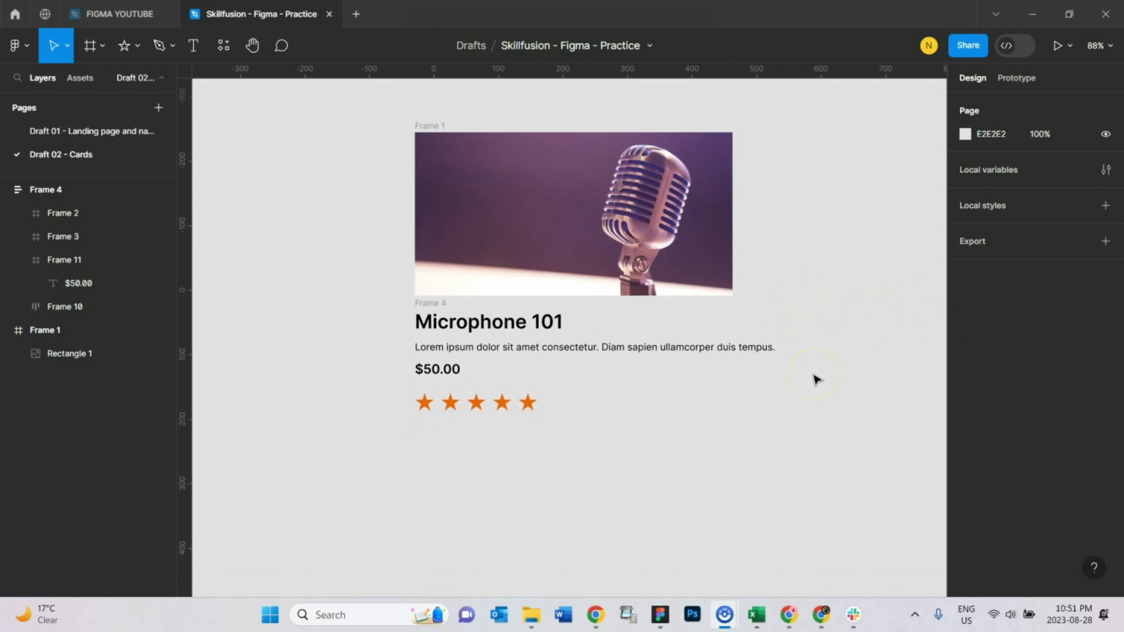
scroll(816, 404, "down", 1)
scroll(816, 419, "down", 3)
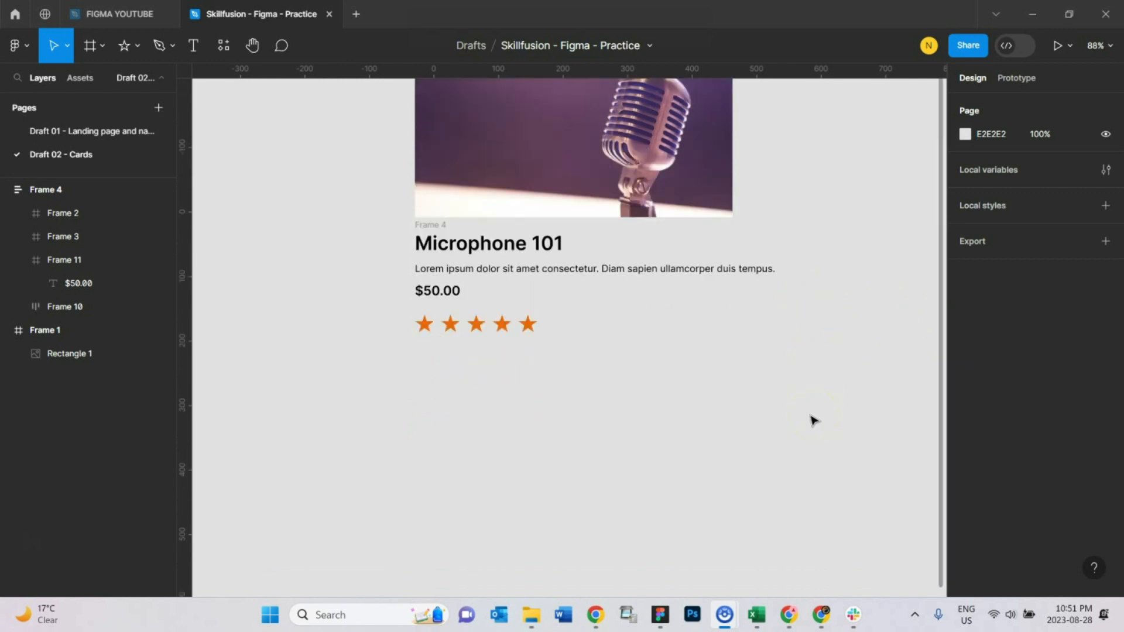
scroll(811, 416, "up", 3)
scroll(811, 418, "down", 3)
scroll(811, 417, "up", 3)
scroll(808, 418, "down", 3)
scroll(808, 421, "up", 3)
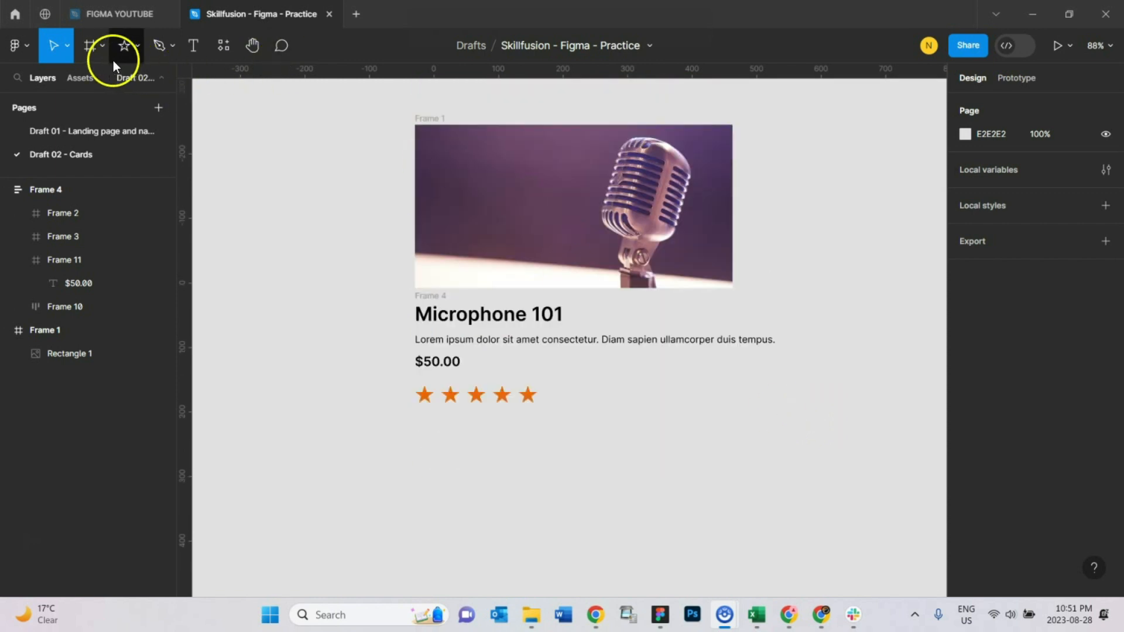
Step: Draw a rectangle about 280 × 69 below the card and set its corner radius to 10
left_click(91, 47)
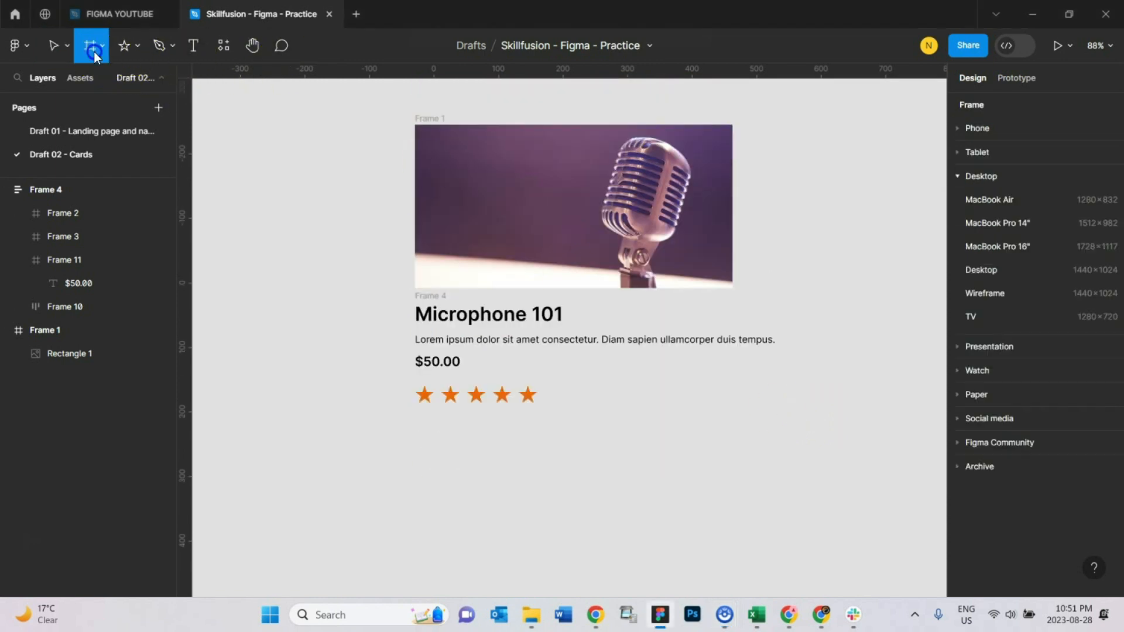
left_click(133, 53)
left_click(110, 85)
mouse_move(512, 453)
left_mouse_down()
mouse_move(625, 497)
mouse_move(692, 498)
left_mouse_up()
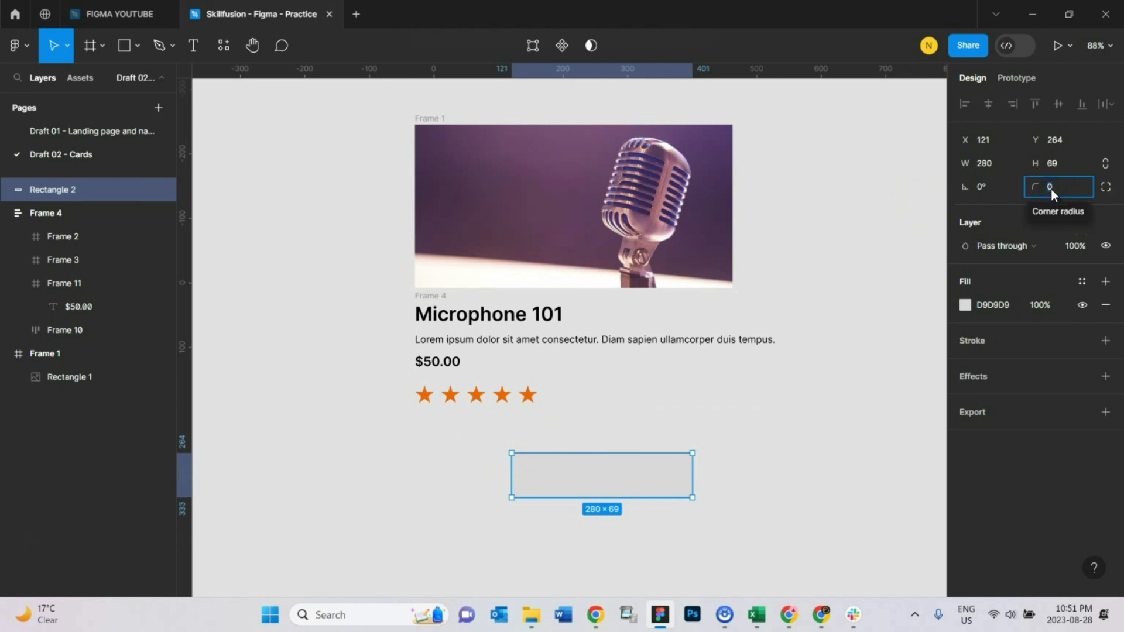
type("10")
key("Return")
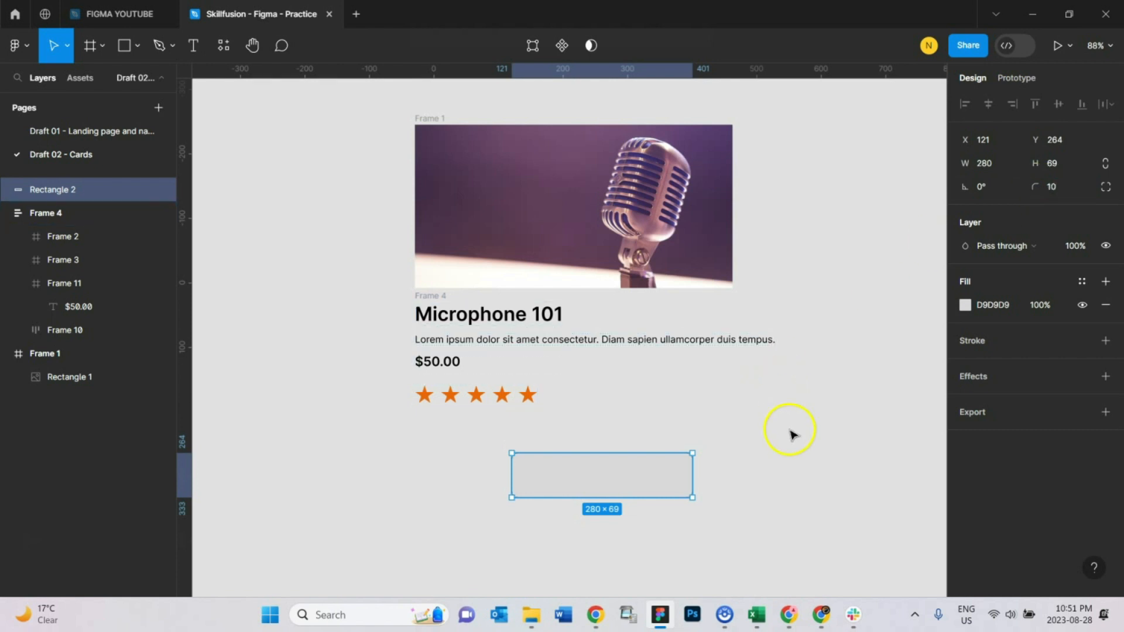
Step: Fill the rectangle with the colour 634D4D
left_click(790, 434)
left_click(633, 487)
left_click(964, 305)
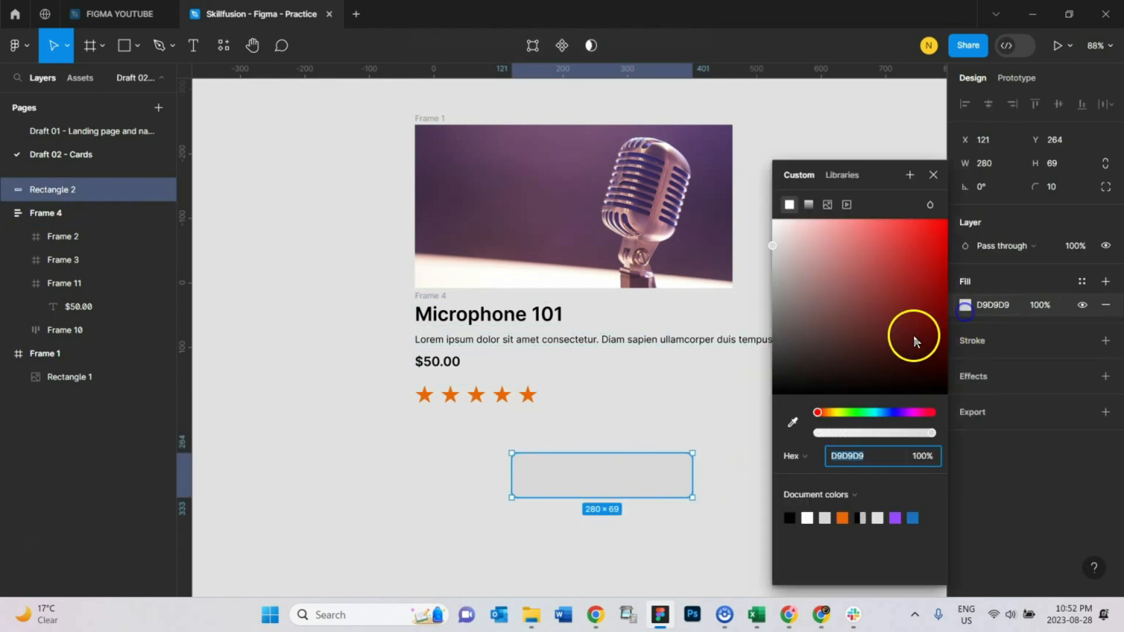
left_click(810, 332)
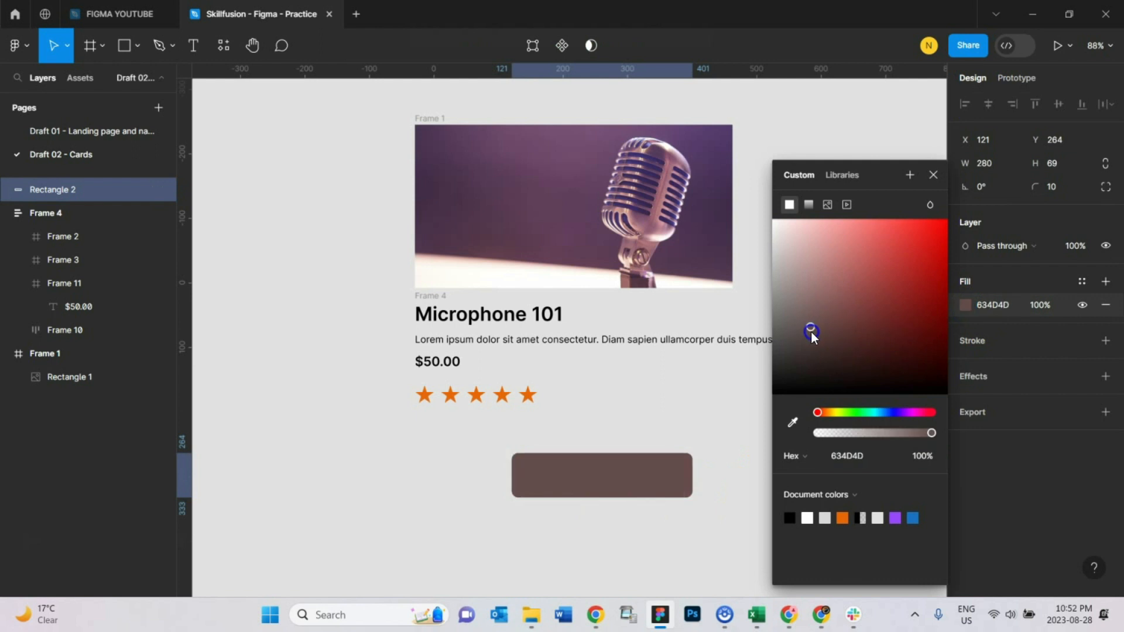
left_click(934, 175)
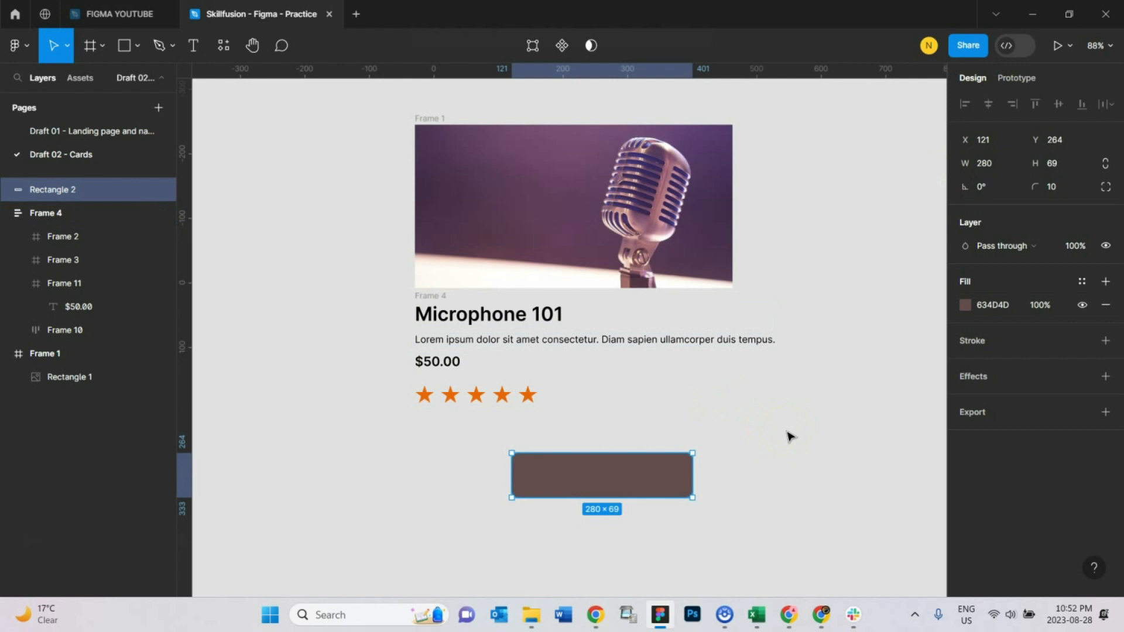
Step: Delete the rectangle
left_click(790, 436)
left_click(598, 486)
key("Delete")
Step: Create a text box below the star rating reading "Add to Cart"
scroll(659, 464, "down", 10)
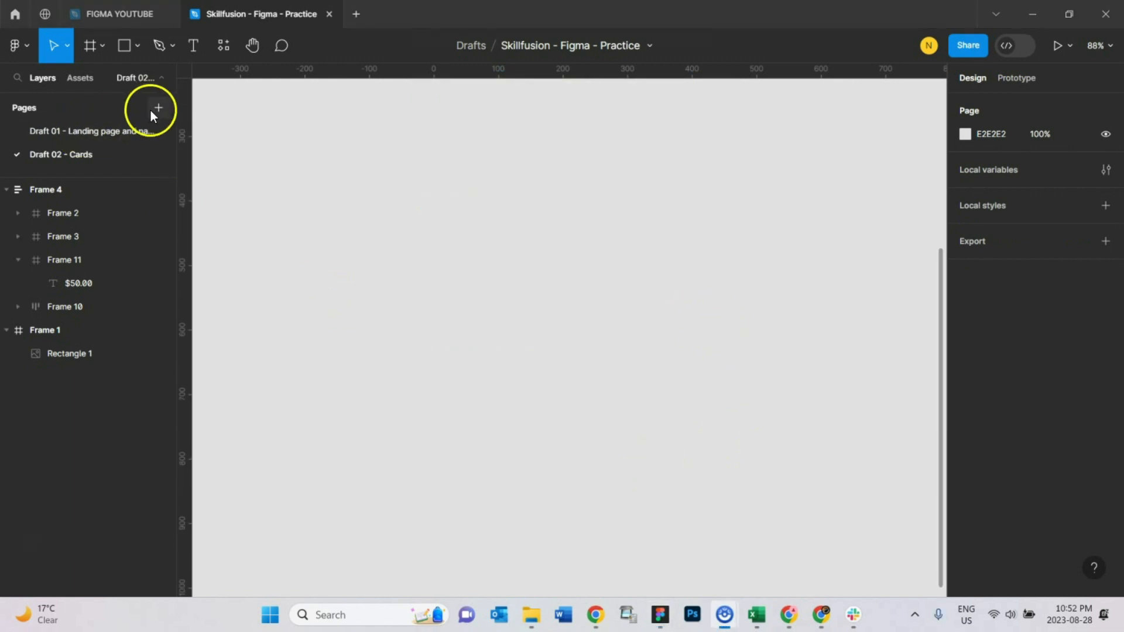
scroll(514, 388, "up", 5)
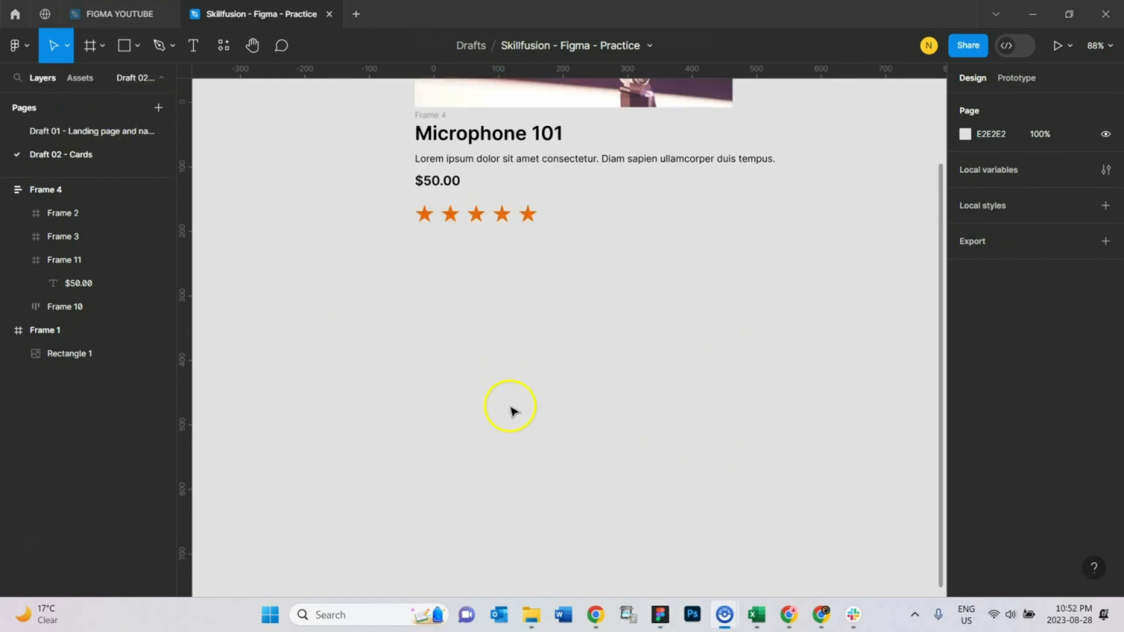
left_click(192, 46)
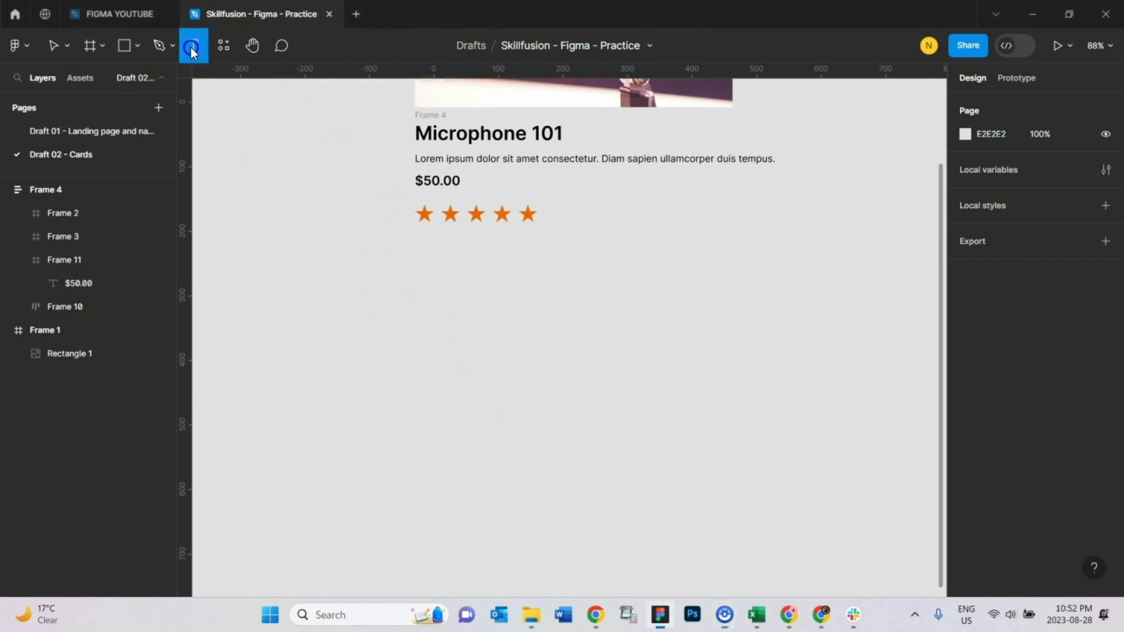
left_click_drag(421, 308, 554, 354)
left_click_drag(624, 368, 663, 372)
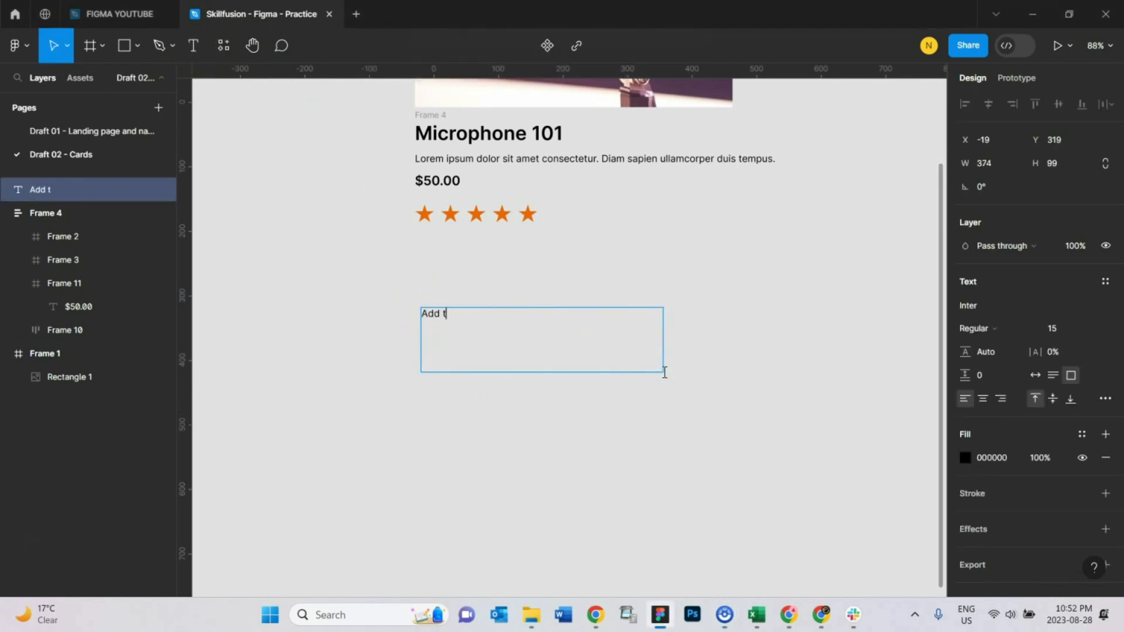
type("Add to Cart")
left_click(692, 388)
left_click(524, 293)
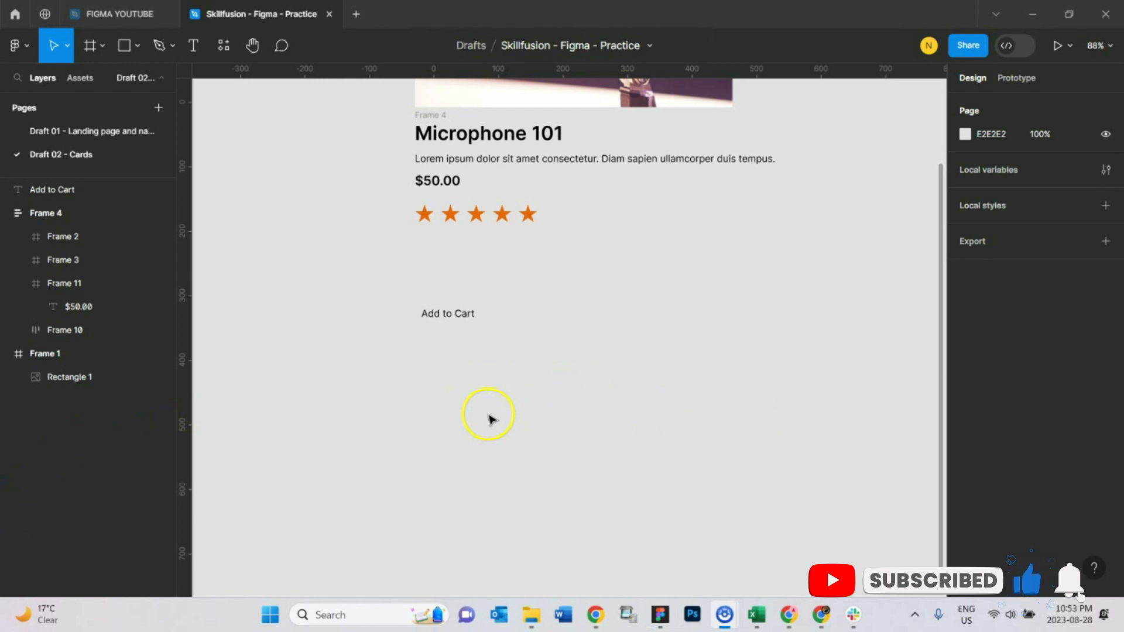
Step: Paste a shopping cart icon and place it just left of the Add to Cart text
left_click(410, 373)
key("ctrl+v")
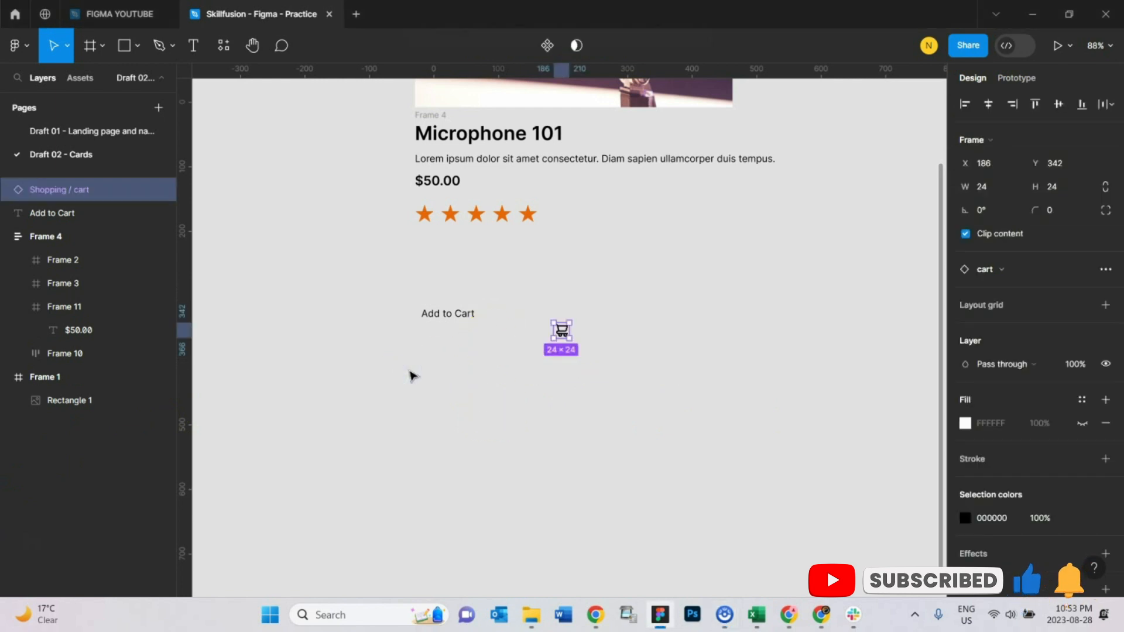
left_click(560, 330)
left_click_drag(561, 331, 401, 315)
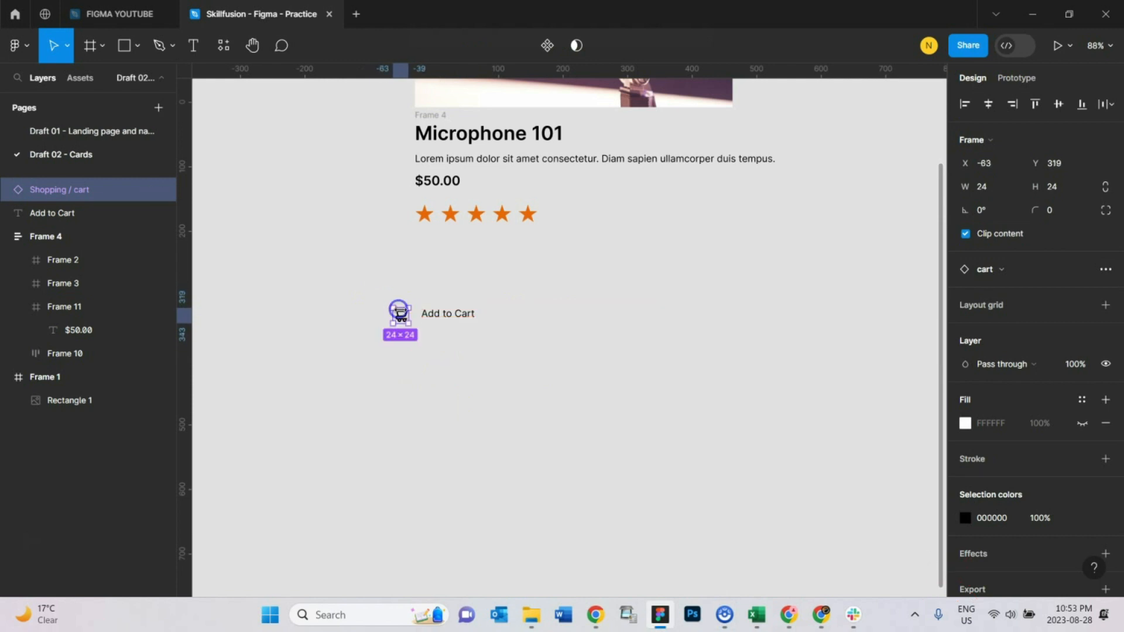
Step: Set the Add to Cart text box to auto width
left_click(460, 321)
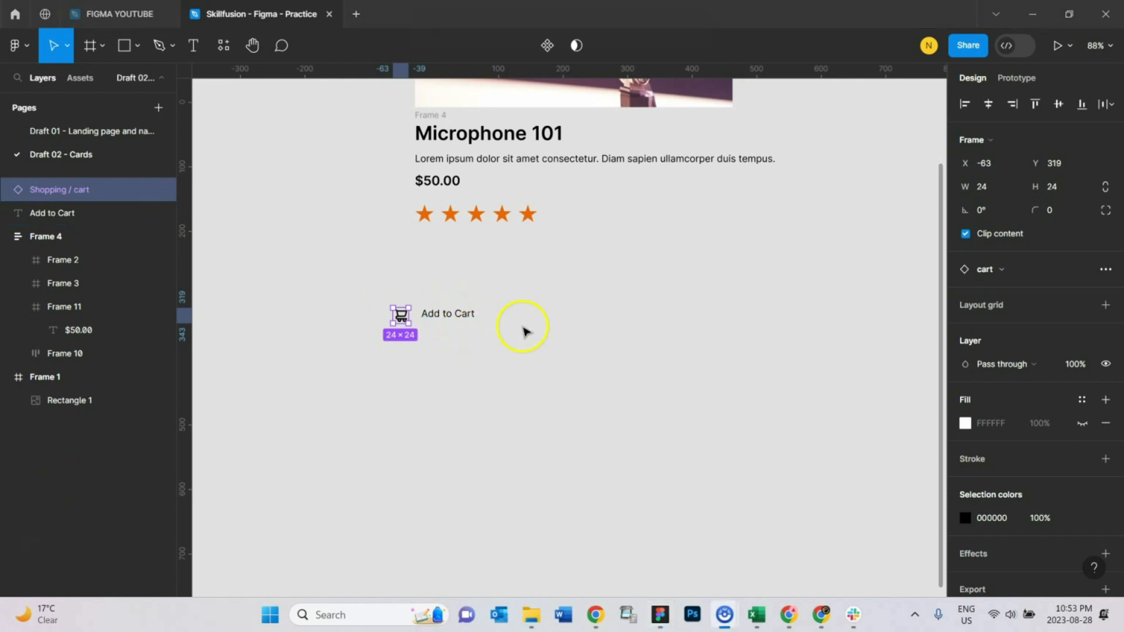
left_click(523, 332)
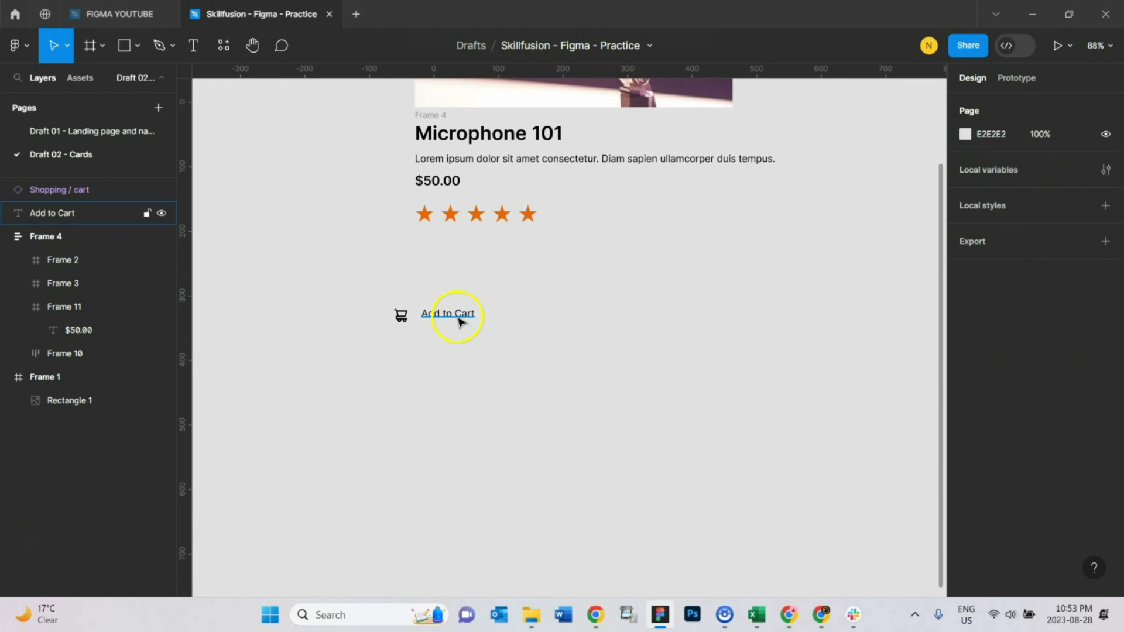
left_click(460, 321)
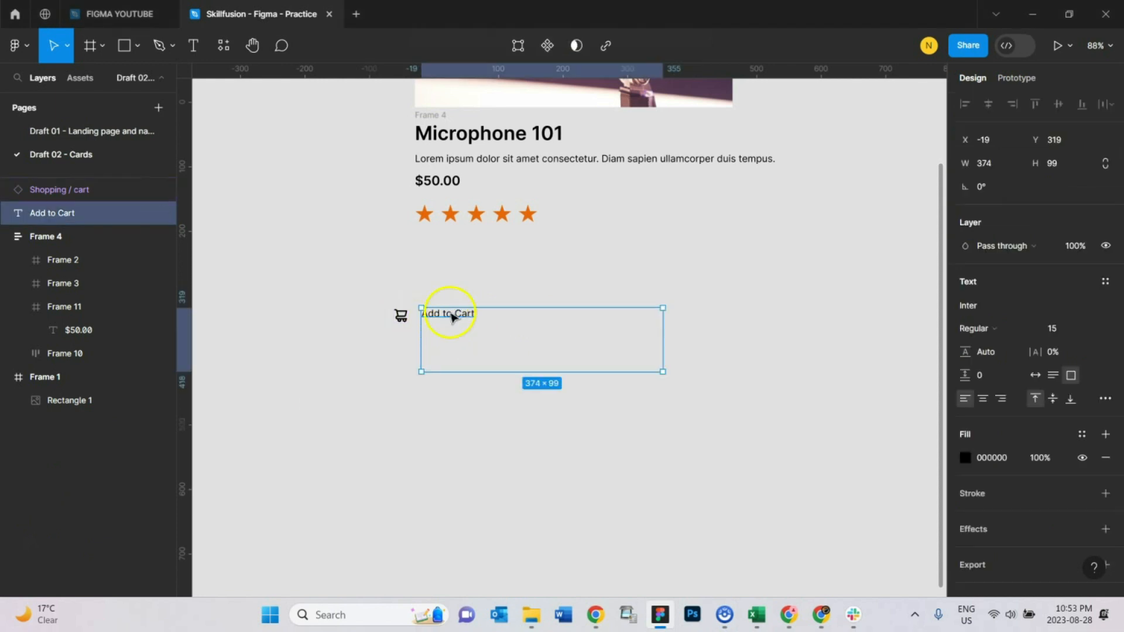
left_click(1036, 376)
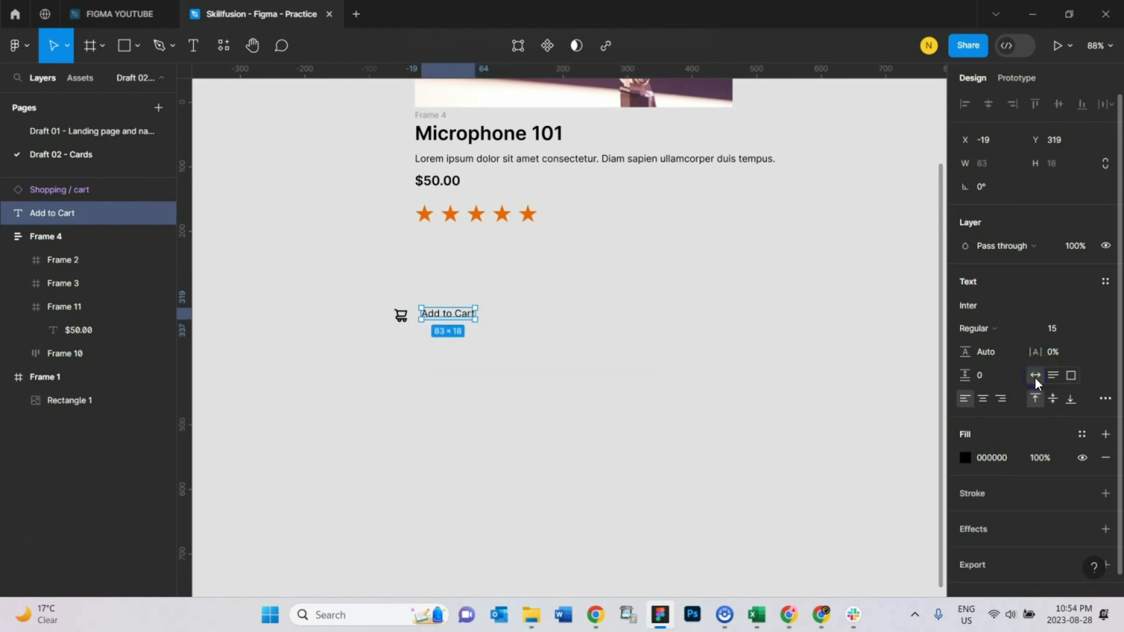
Step: Nudge the text level with the cart icon, then wrap the icon and text together in a new frame
left_click_drag(450, 314, 451, 318)
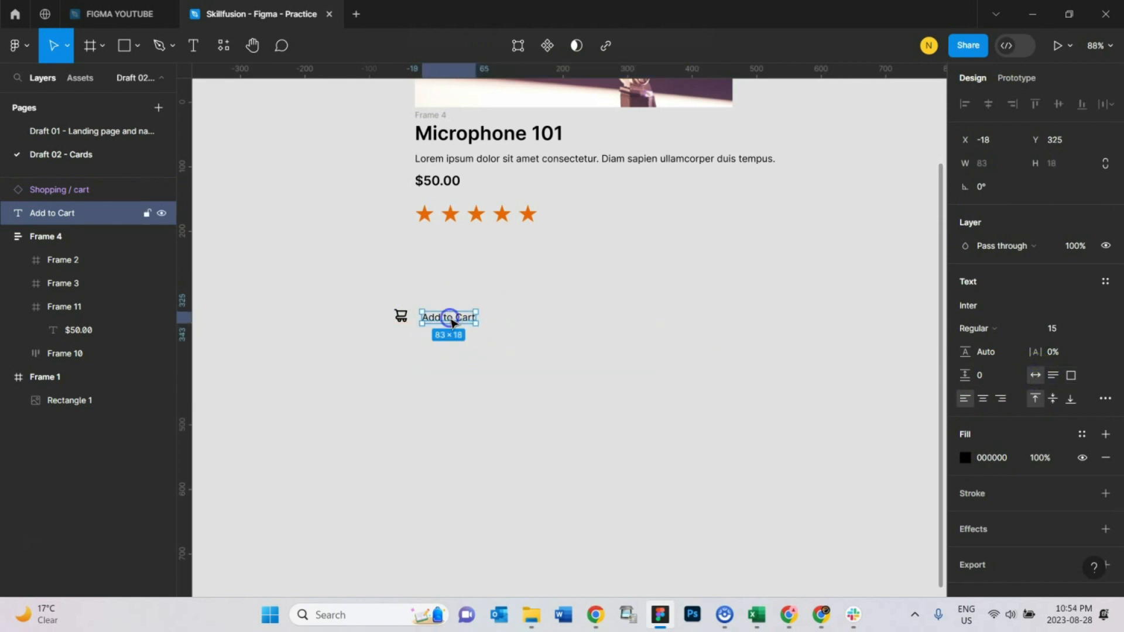
left_click(401, 318, "shift")
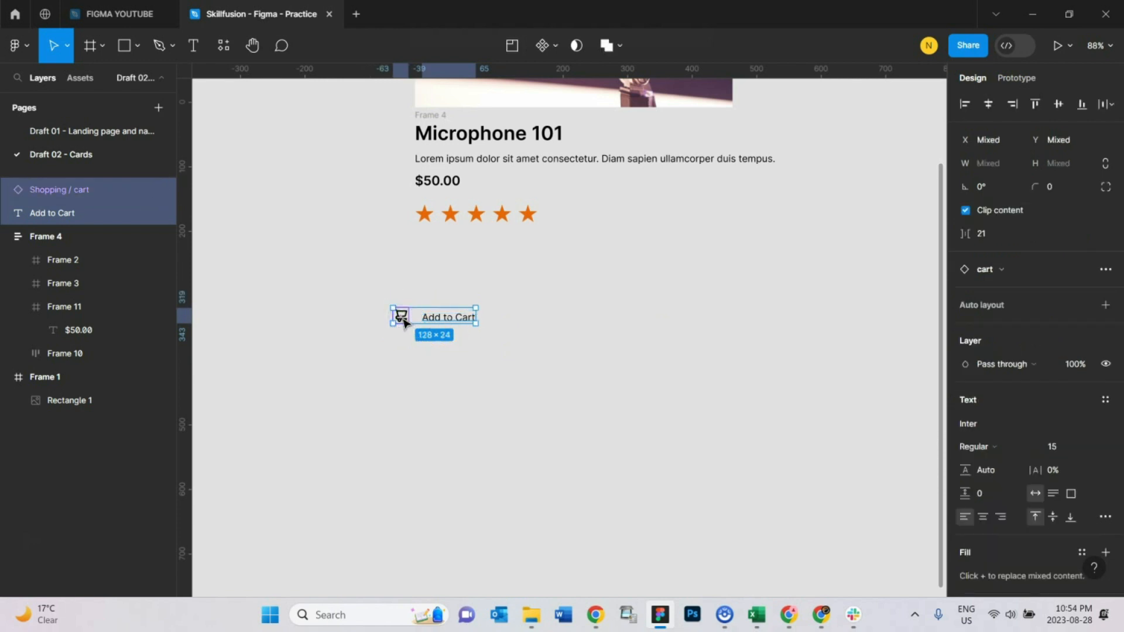
right_click(403, 321)
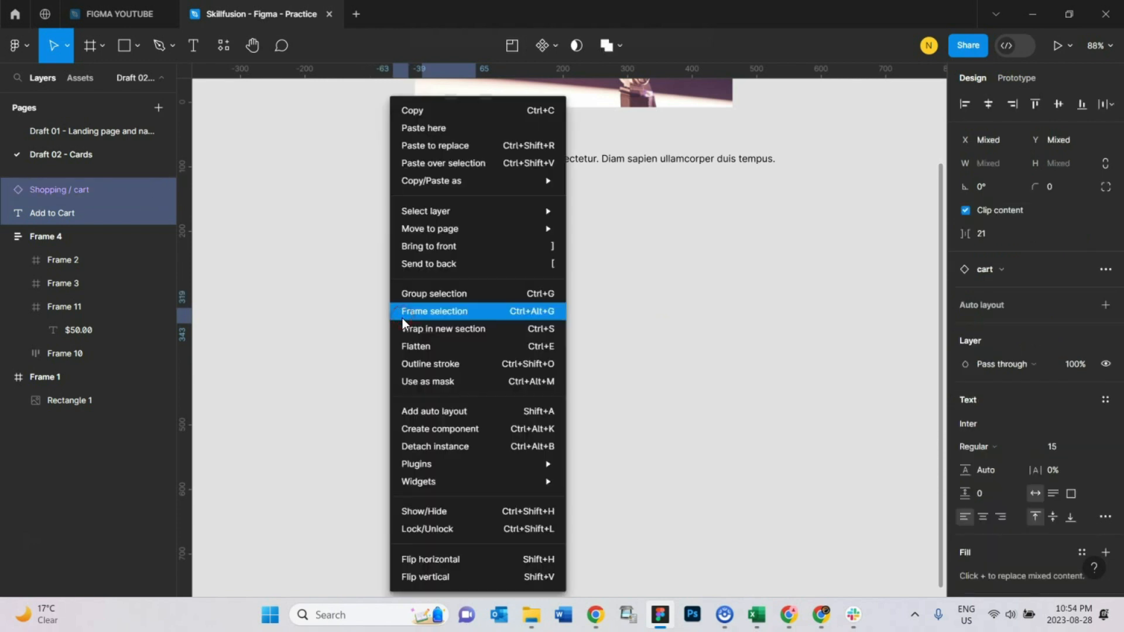
left_click(460, 312)
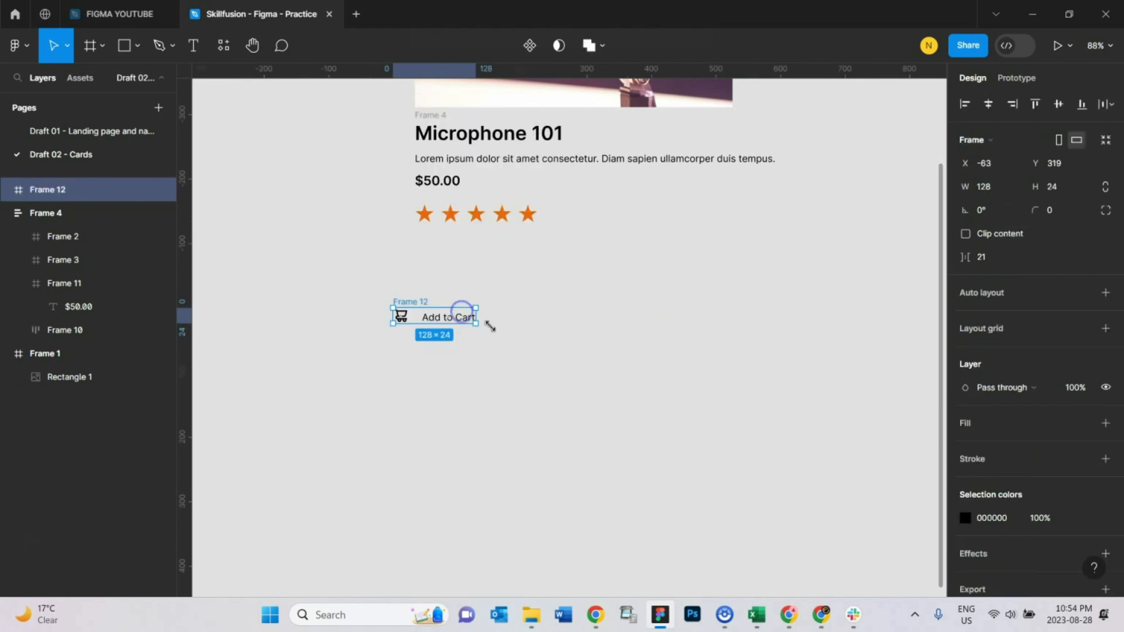
Step: Apply auto layout to the new frame with left-centre alignment and move it below the stars
left_click(1111, 296)
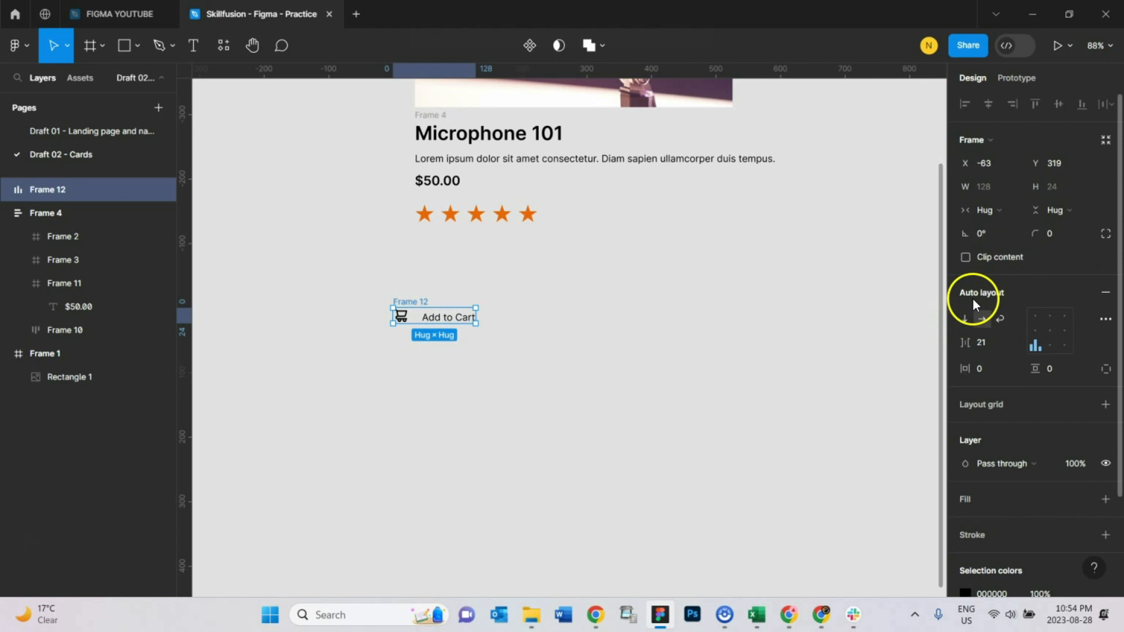
left_click(1035, 329)
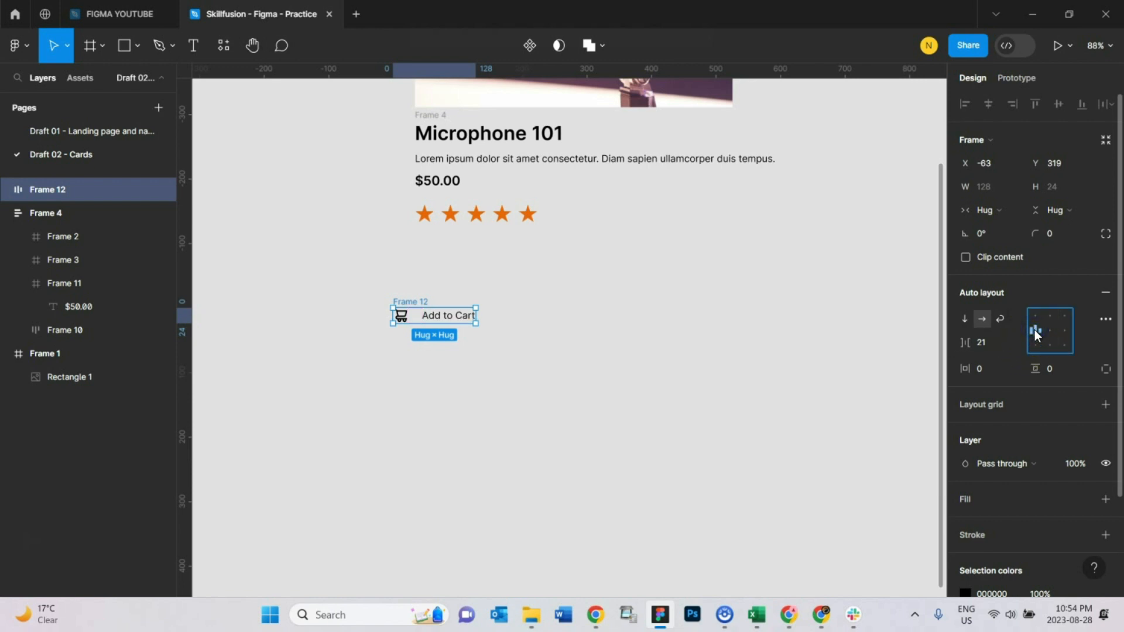
left_click_drag(404, 301, 544, 306)
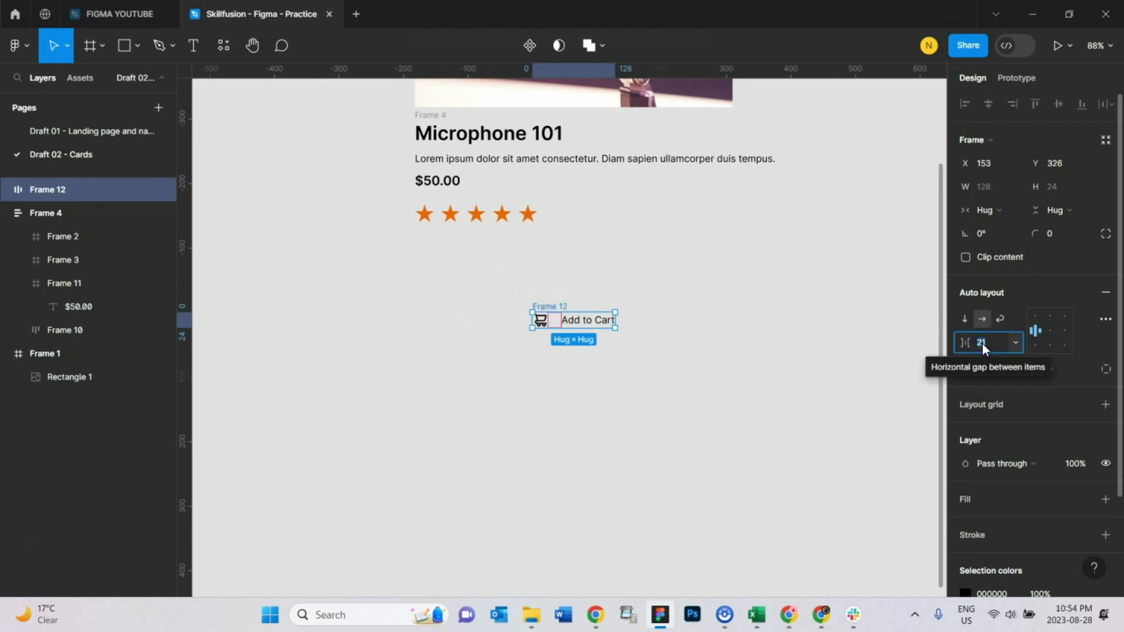
Step: Add a fill to the button frame and set it to the blue 1A418F
left_click(544, 380)
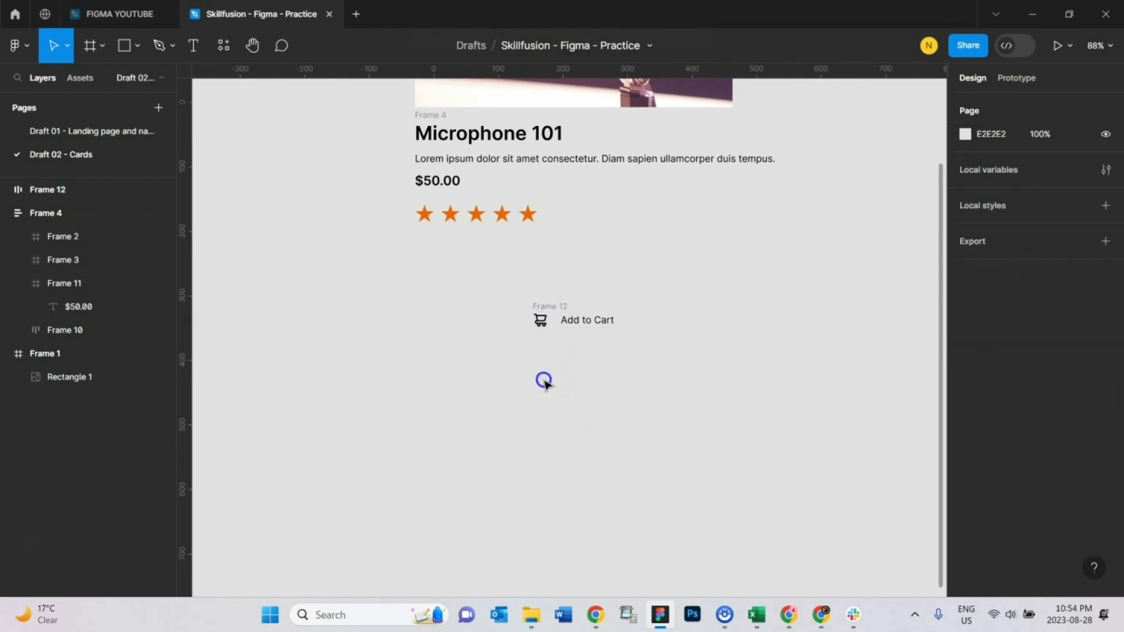
left_click(550, 306)
left_click(647, 350)
left_click(549, 305)
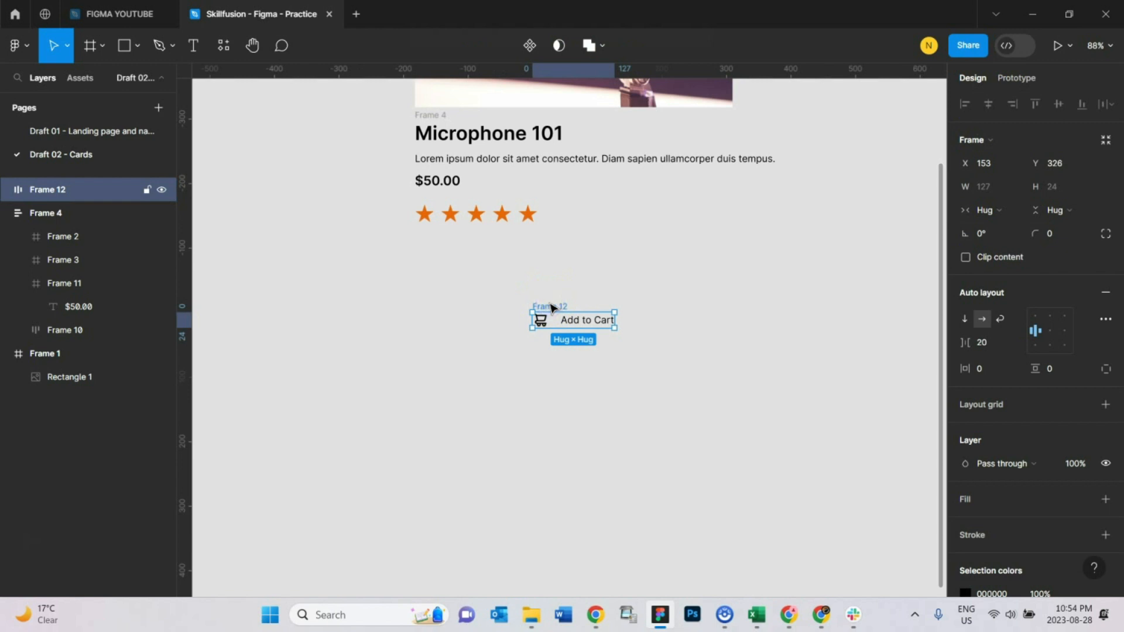
left_click(1106, 500)
left_click(965, 522)
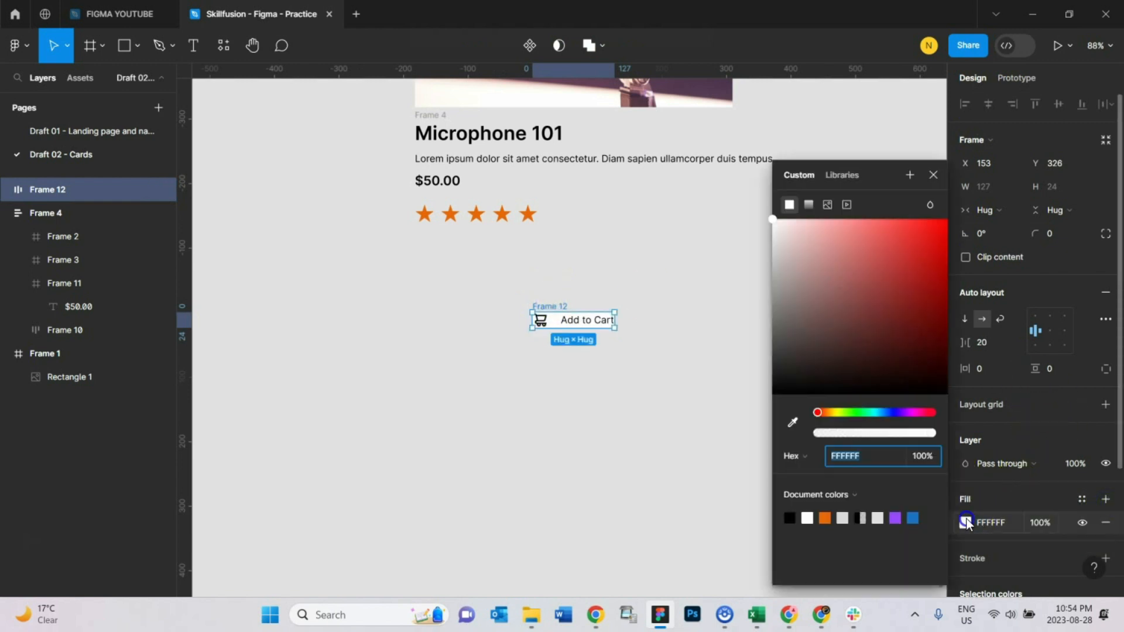
left_click_drag(818, 417, 889, 416)
left_click_drag(869, 334, 915, 300)
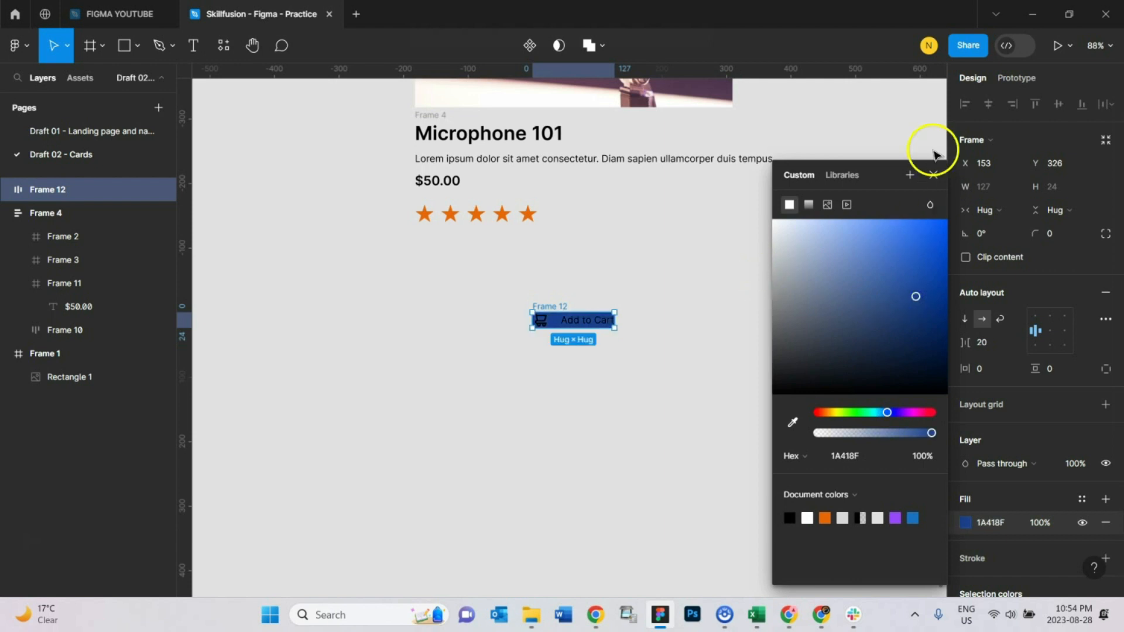
left_click(933, 174)
left_click(673, 345)
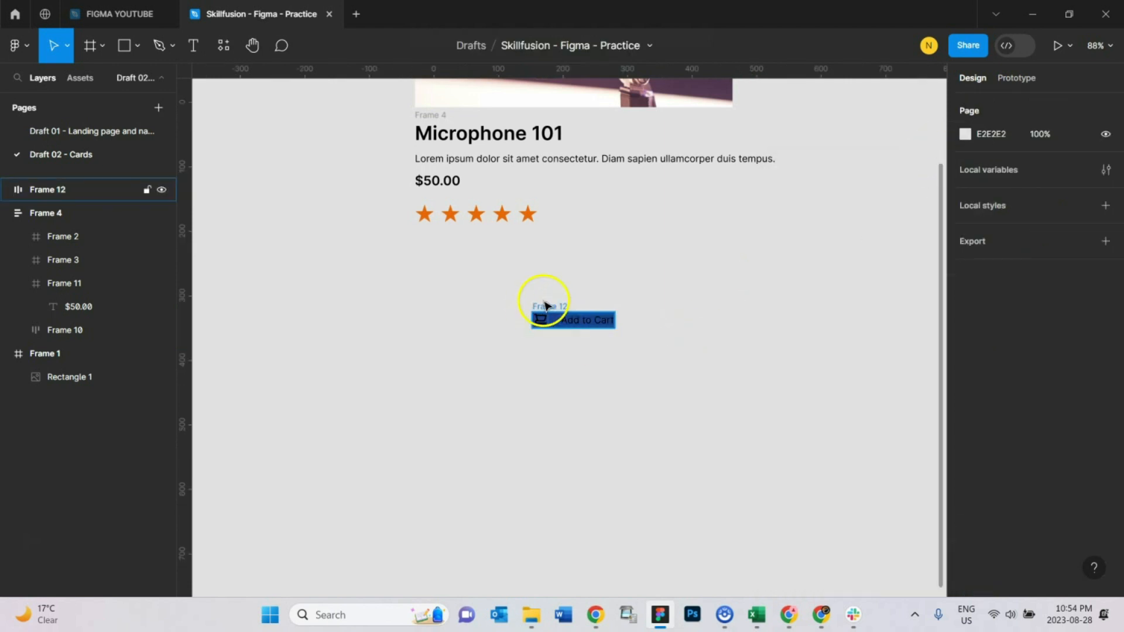
Step: Set the Add to Cart text colour to white FFFFFF
left_click(544, 305)
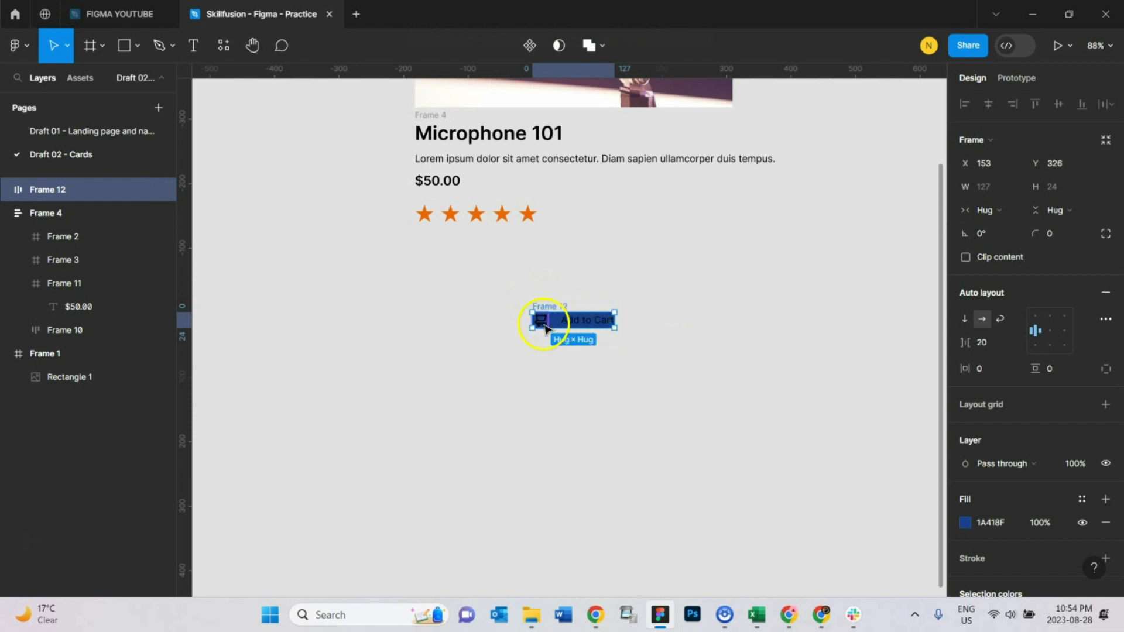
double_click(586, 321)
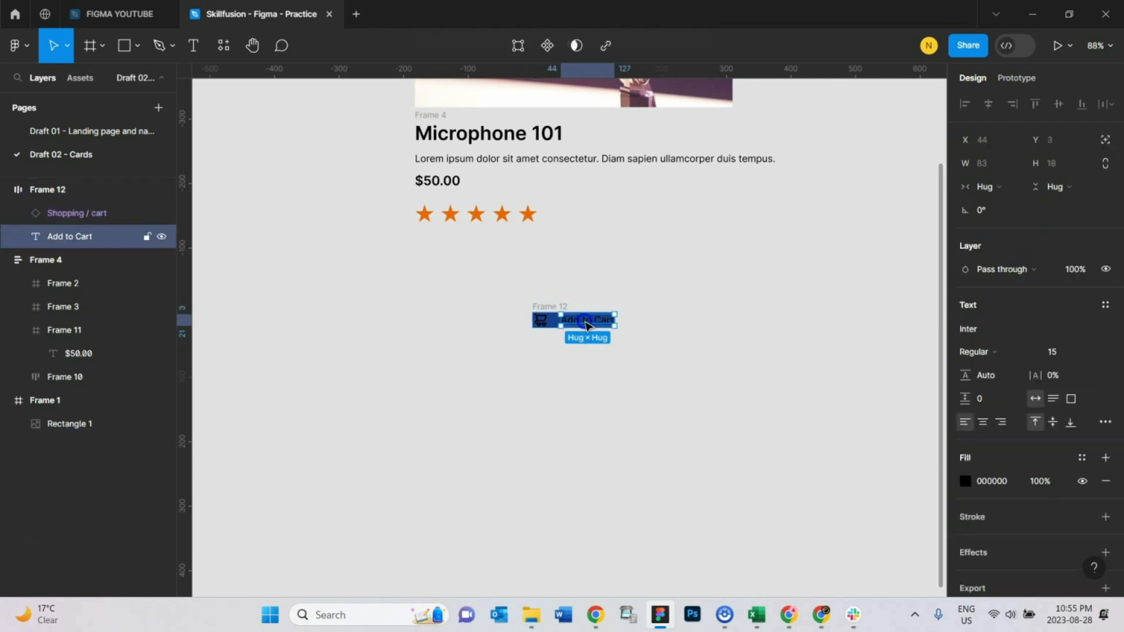
left_click(965, 481)
left_click_drag(853, 334, 645, 143)
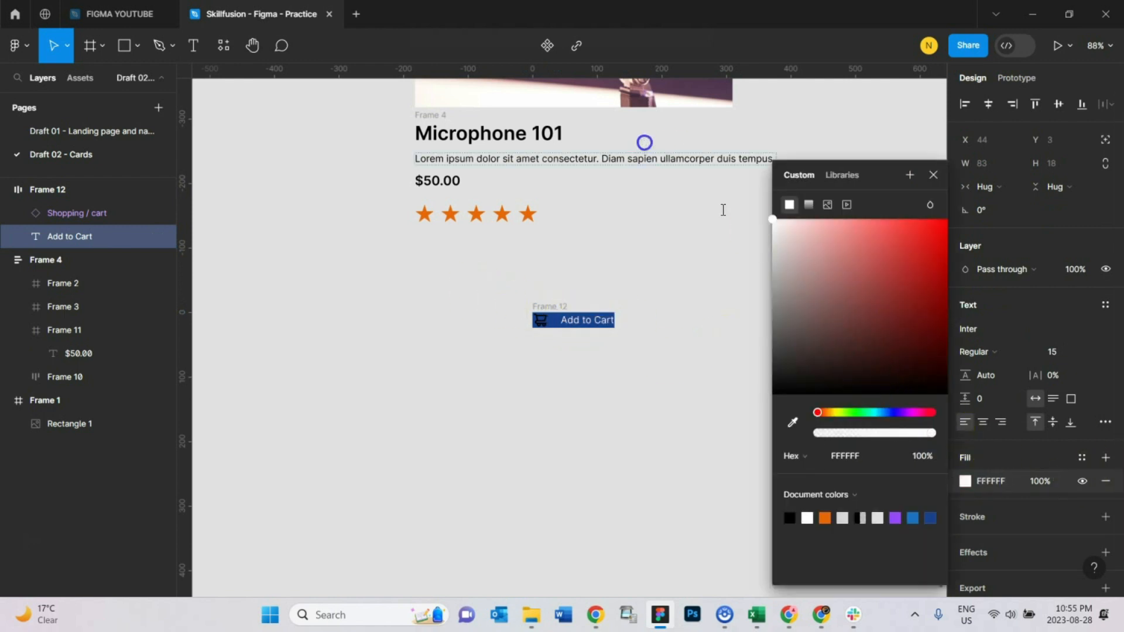
left_click(933, 176)
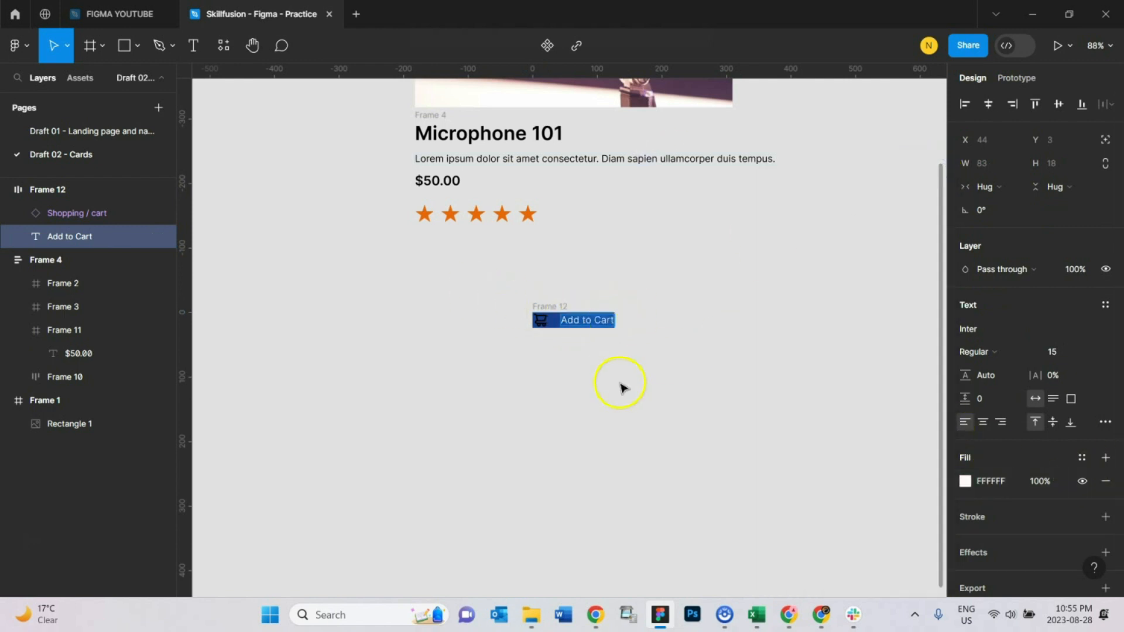
Step: Set the cart icon's vector fill to white
key("Escape")
left_click(540, 319)
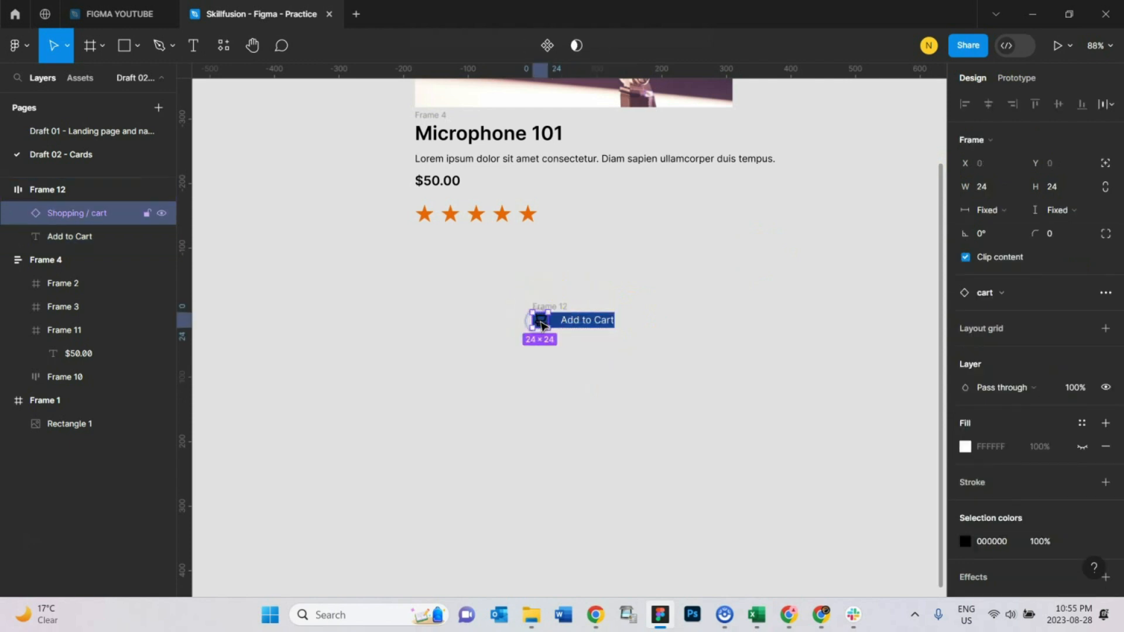
double_click(540, 320)
left_click(965, 435)
left_click_drag(908, 384, 631, 137)
left_click(928, 174)
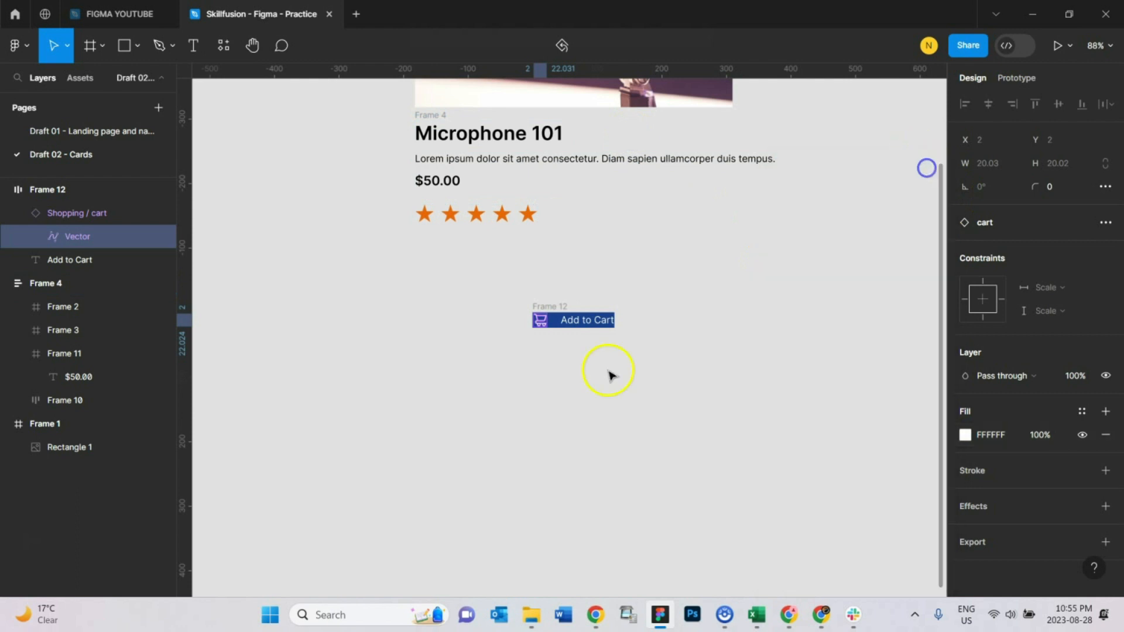
Step: Drag the button frame to different spots on the canvas
left_click(608, 370)
left_click(549, 306)
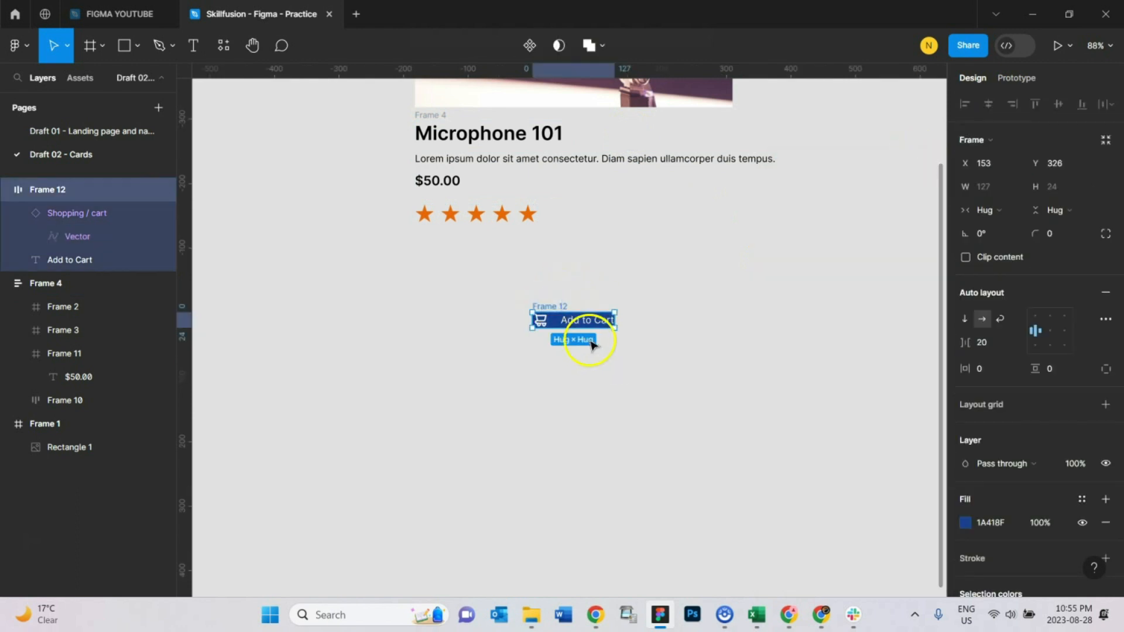
left_click_drag(555, 309, 537, 295)
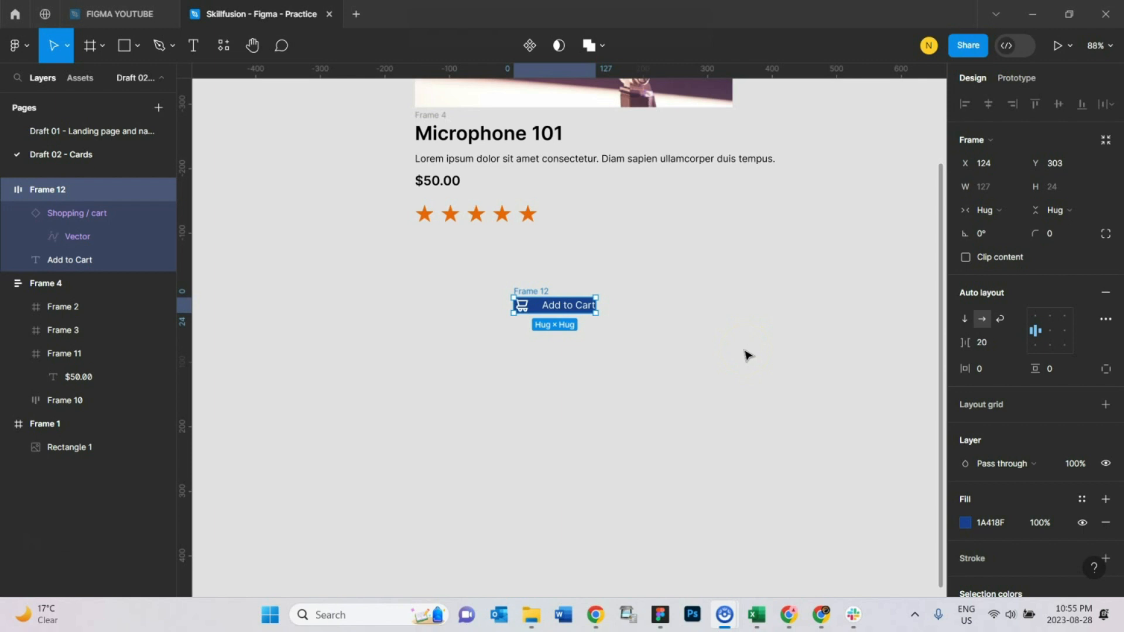
left_click_drag(528, 293, 496, 296)
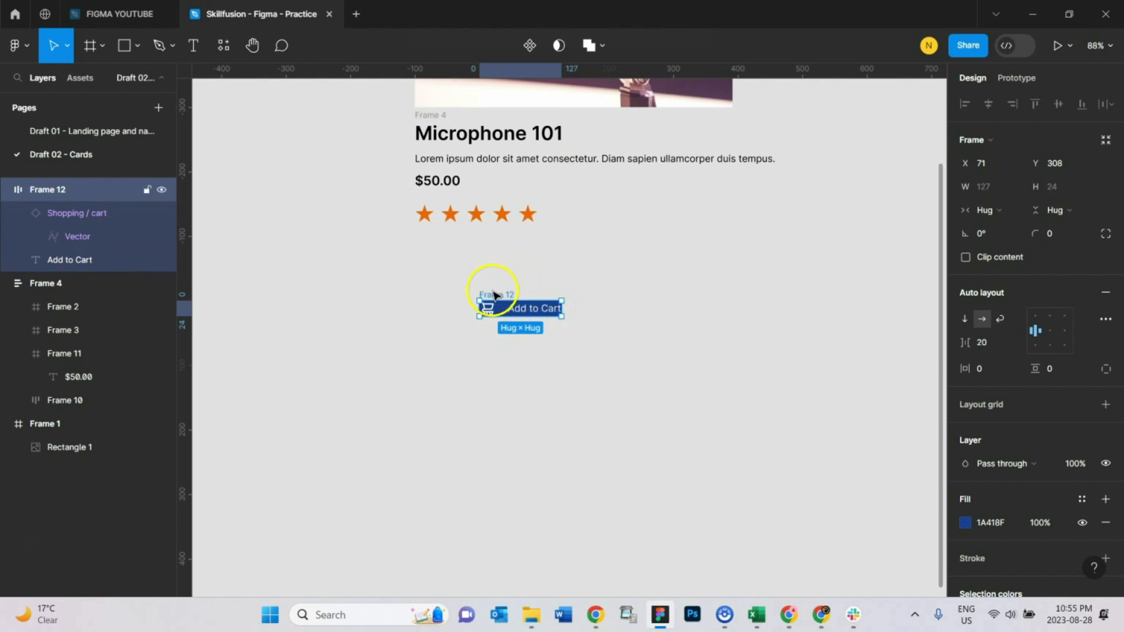
left_click_drag(494, 301, 586, 299)
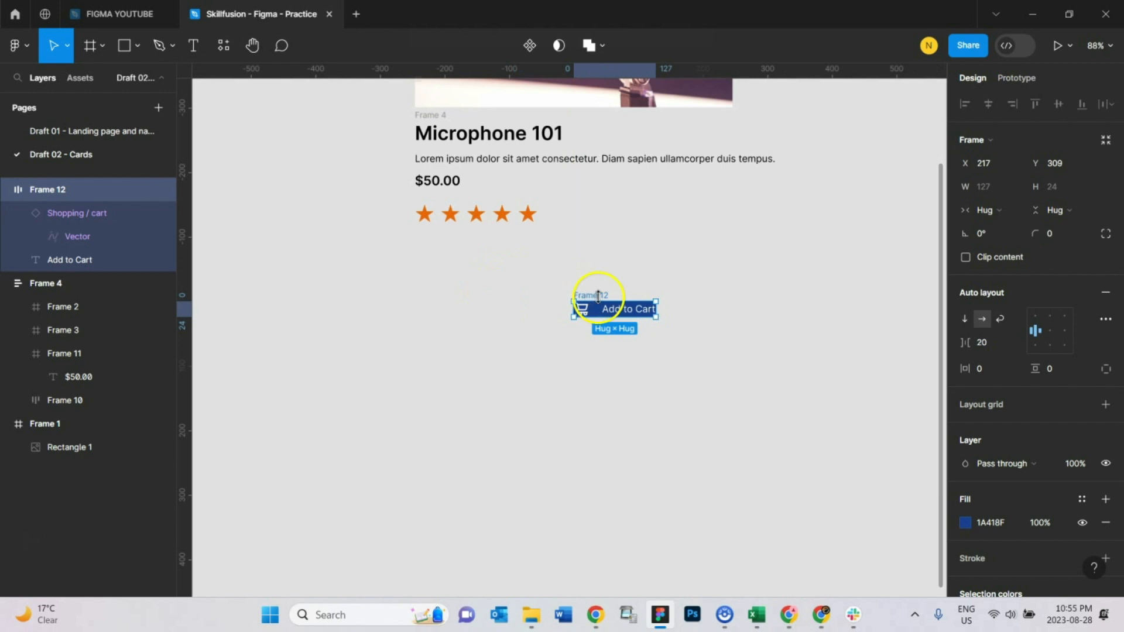
left_click(648, 272)
Step: Give the button frame 20 horizontal padding and 10 vertical padding
left_click(588, 296)
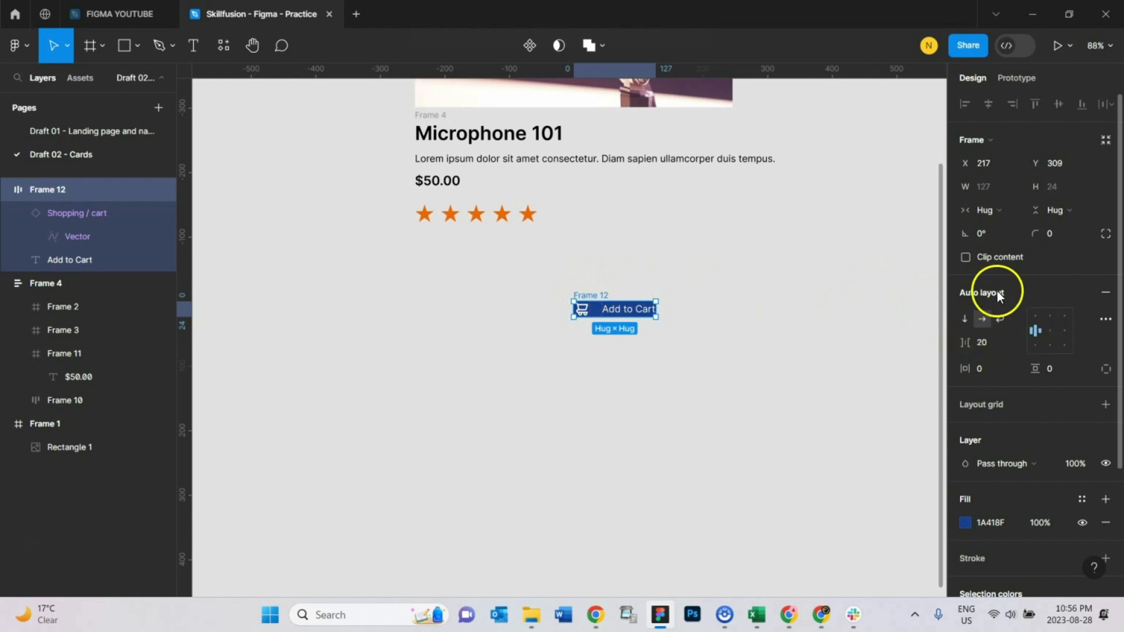
left_click(982, 370)
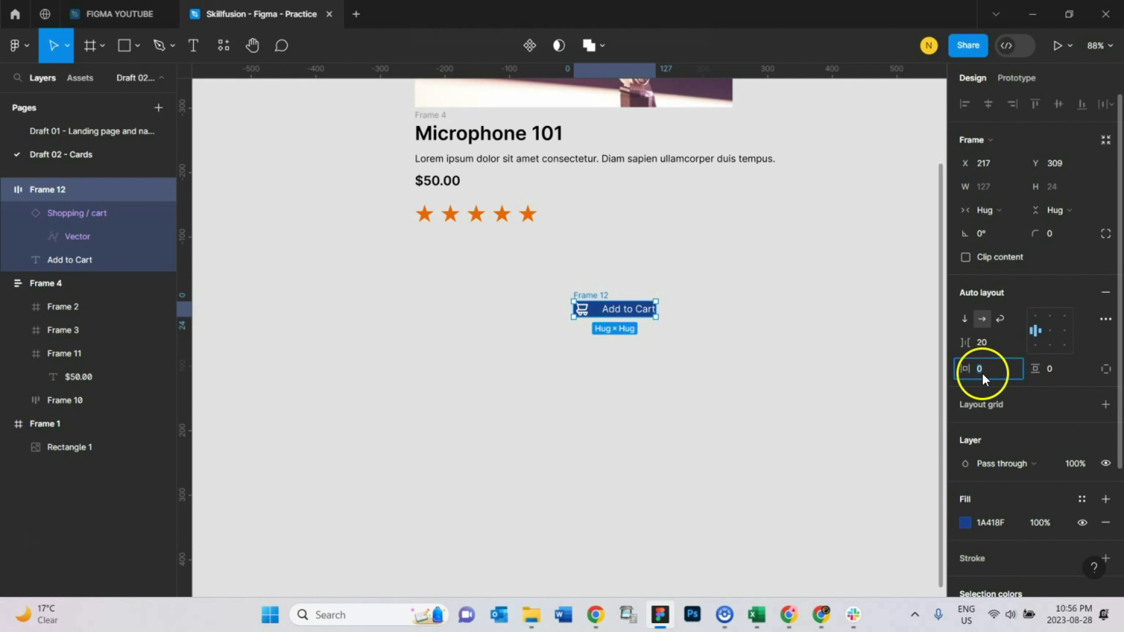
type("20")
key("Return")
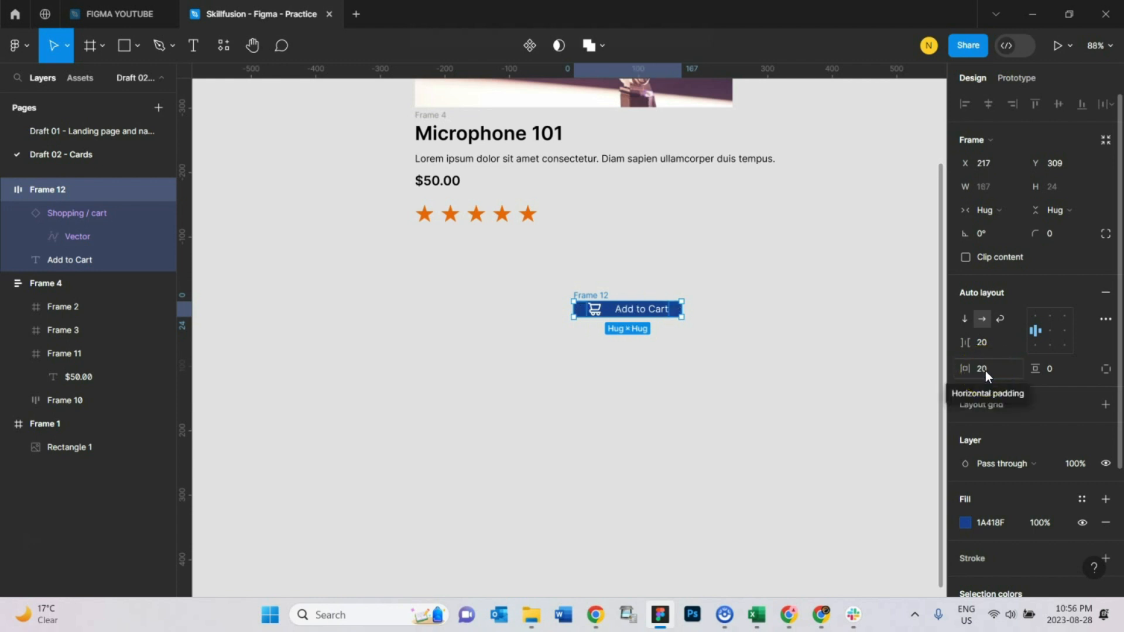
left_click(1056, 374)
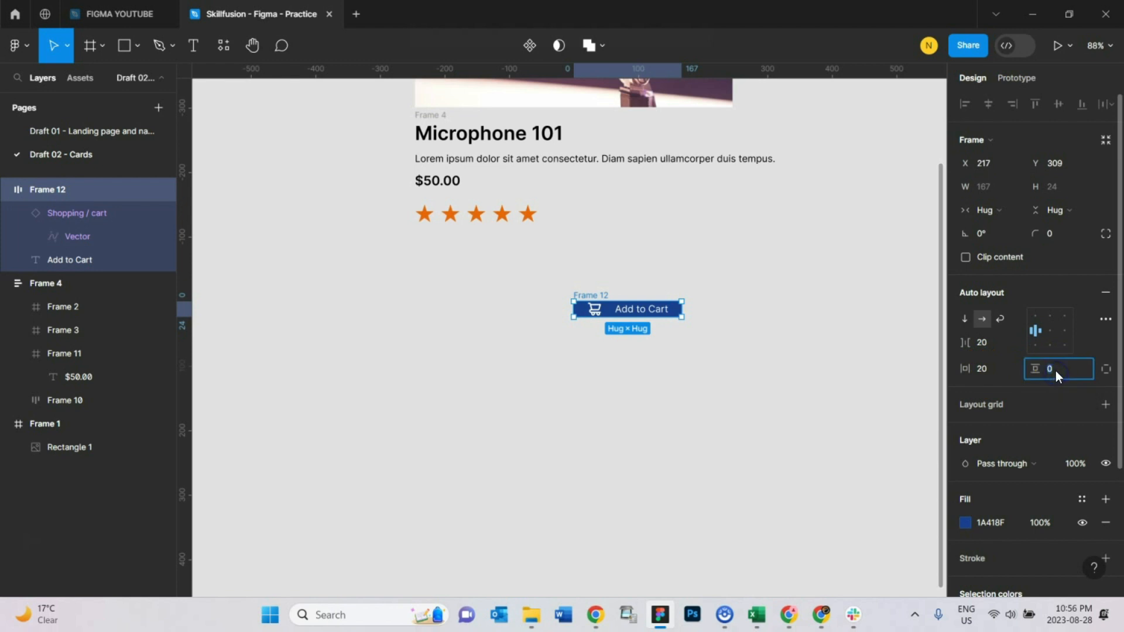
type("10")
key("Return")
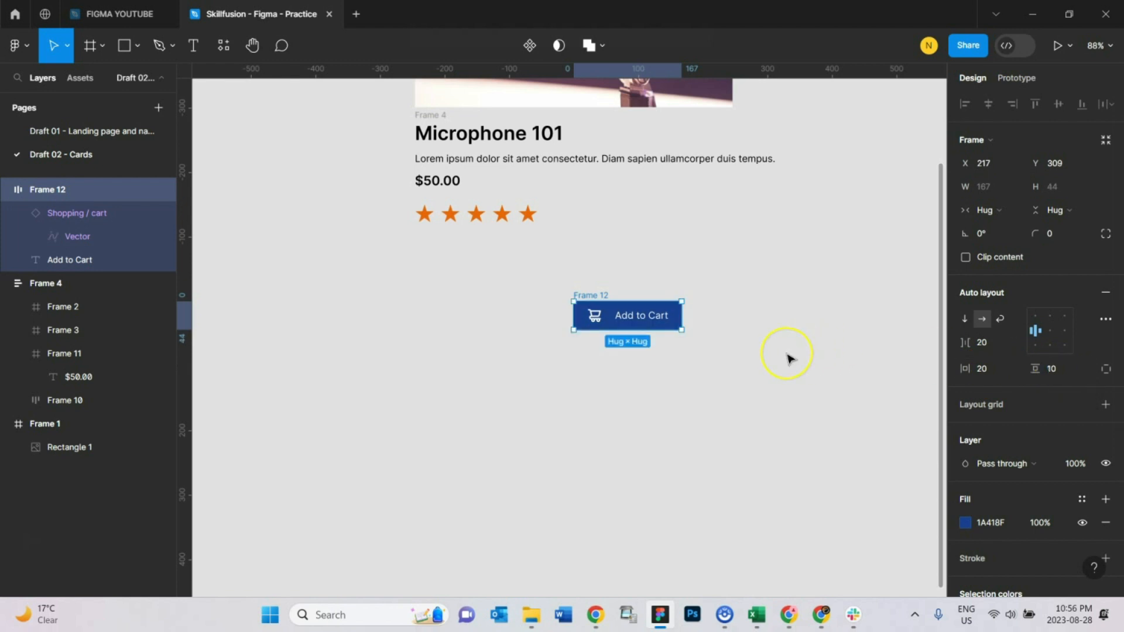
Step: Shift the button frame slightly to the left
left_click(784, 359)
left_click(597, 297)
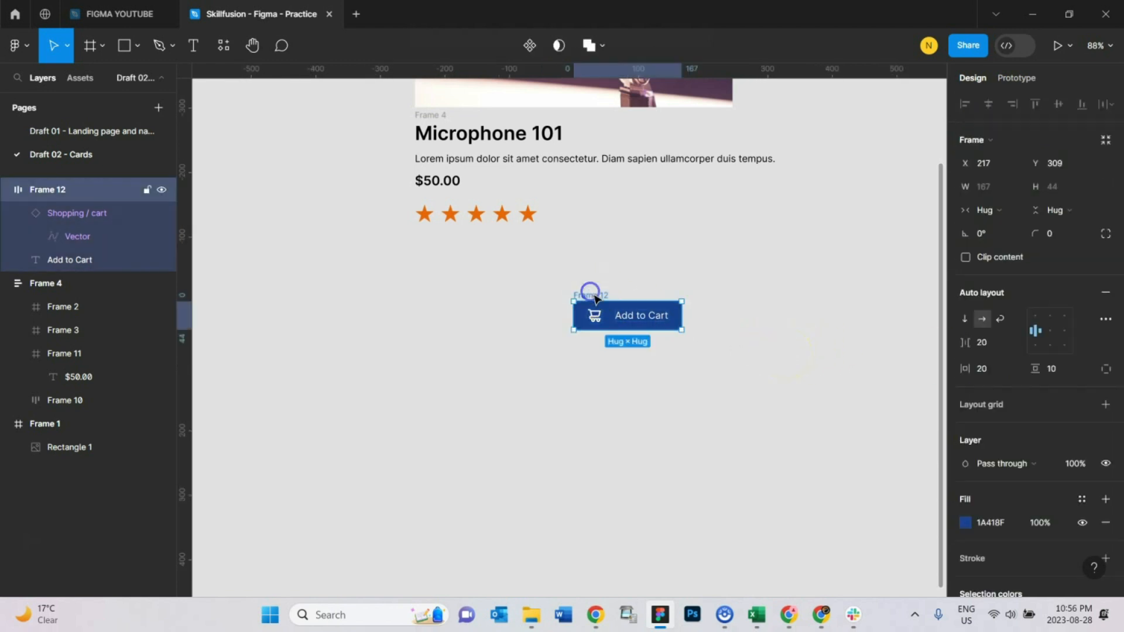
left_click_drag(600, 295, 561, 296)
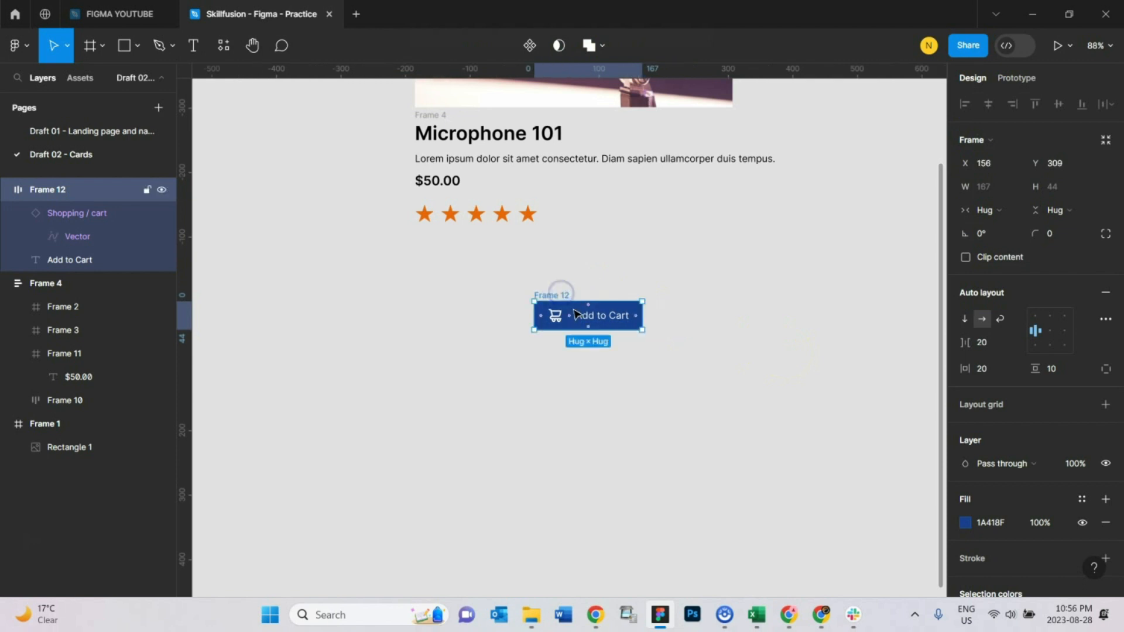
Step: Round the button frame's corners with a radius of 10
left_click(739, 337)
left_click(556, 291)
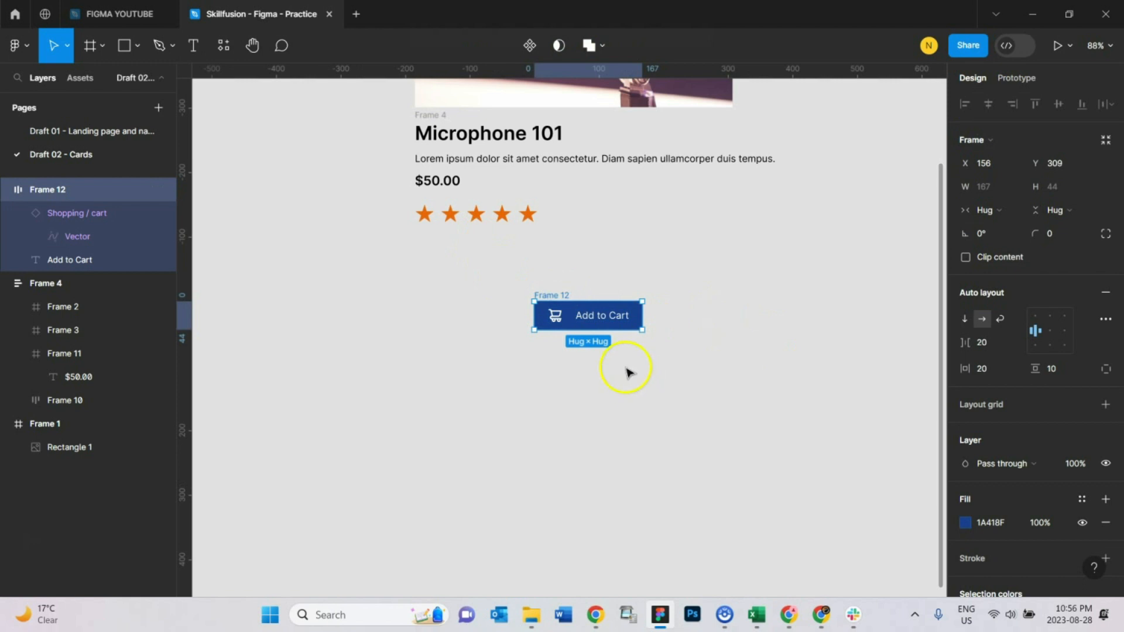
scroll(630, 369, "up", 3)
left_click(548, 360)
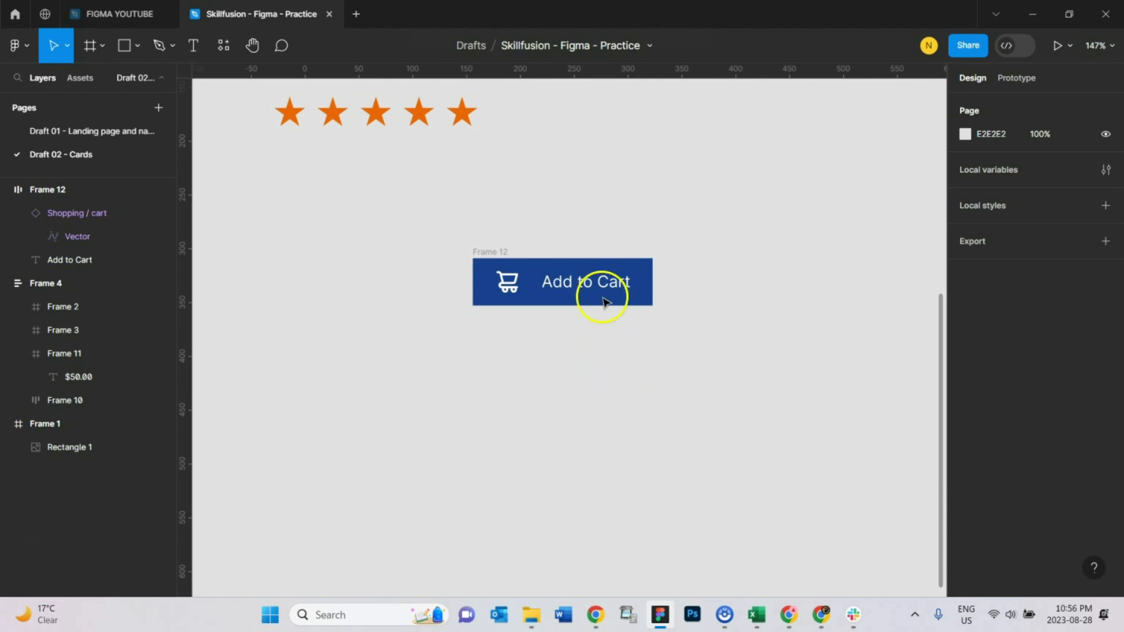
left_click(502, 253)
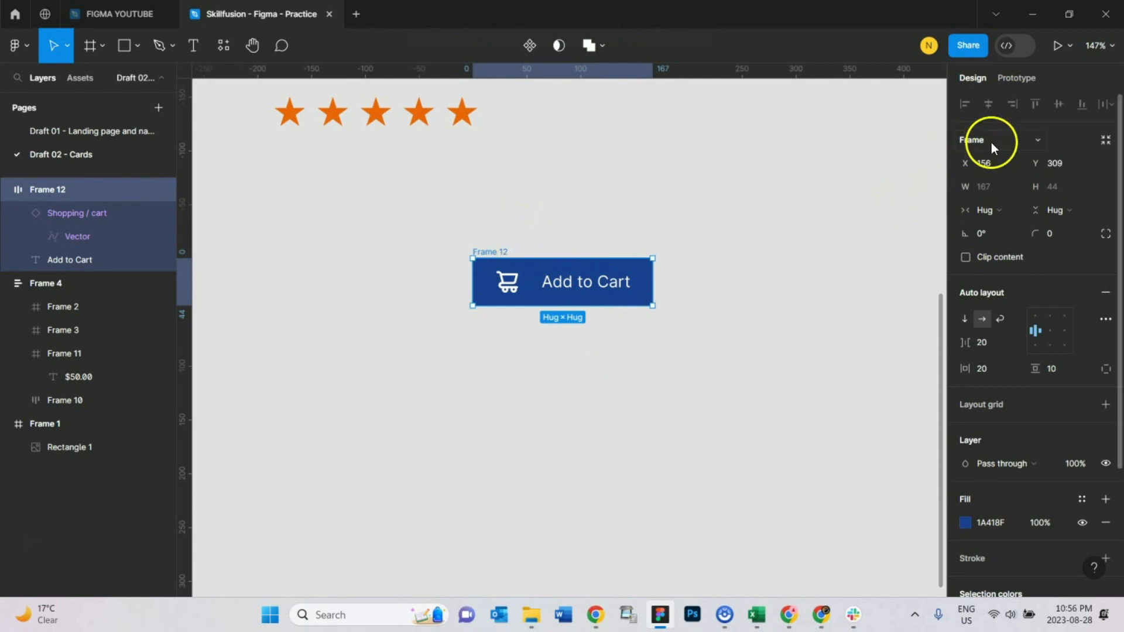
left_click(1053, 237)
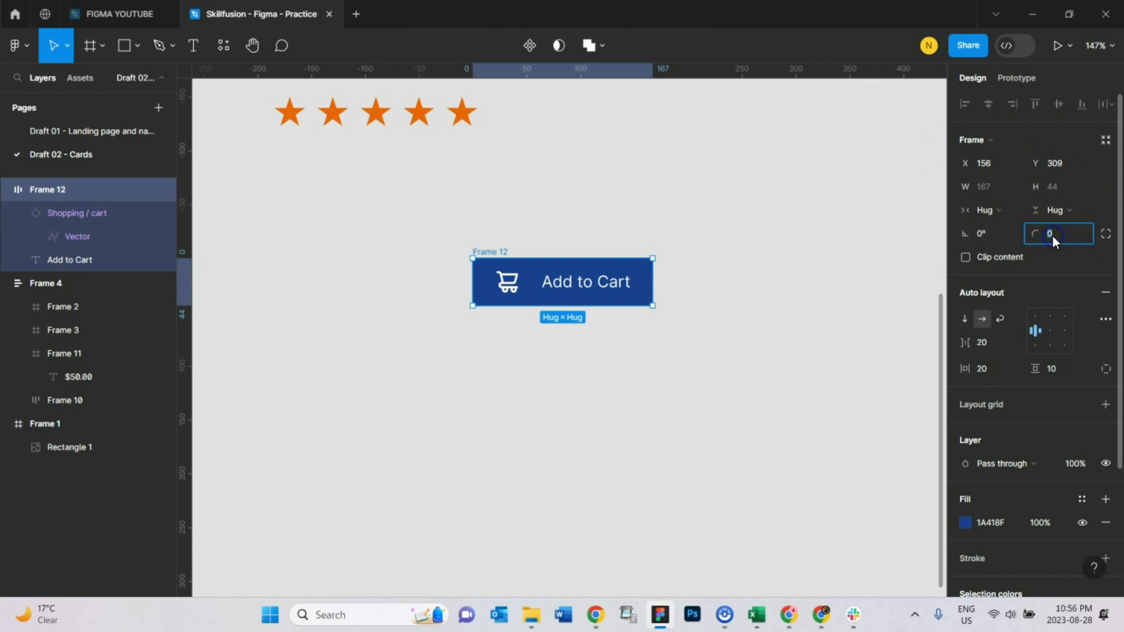
type("10")
left_click(698, 296)
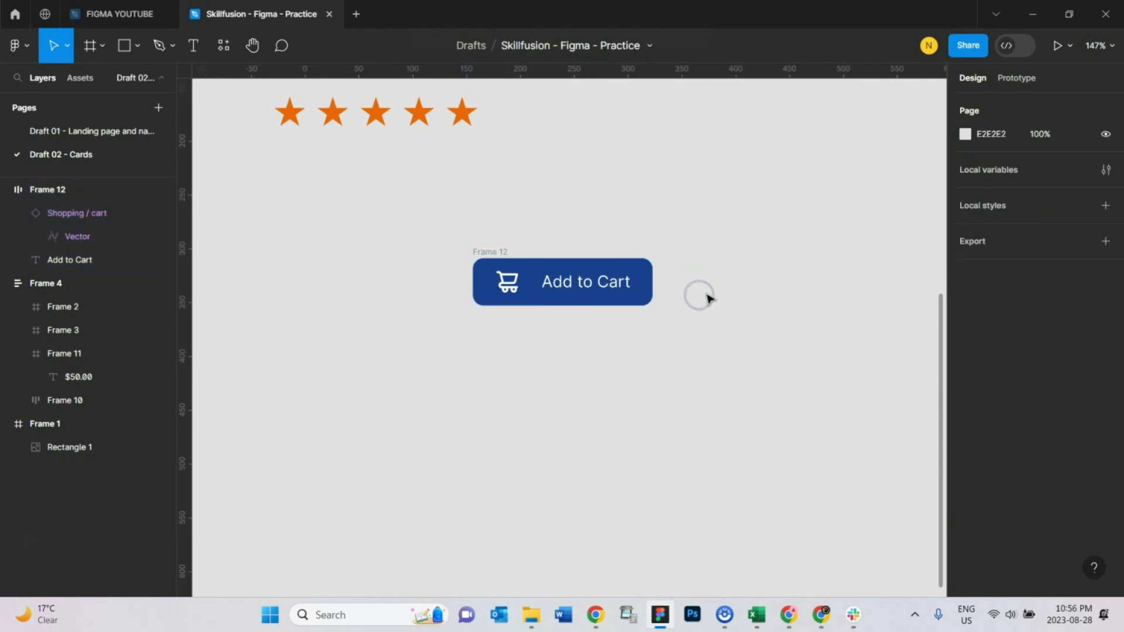
Step: Move the button frame into the product details frame, placing it below the stars
left_click(492, 245)
scroll(475, 378, "down", 3)
scroll(477, 379, "down", 3)
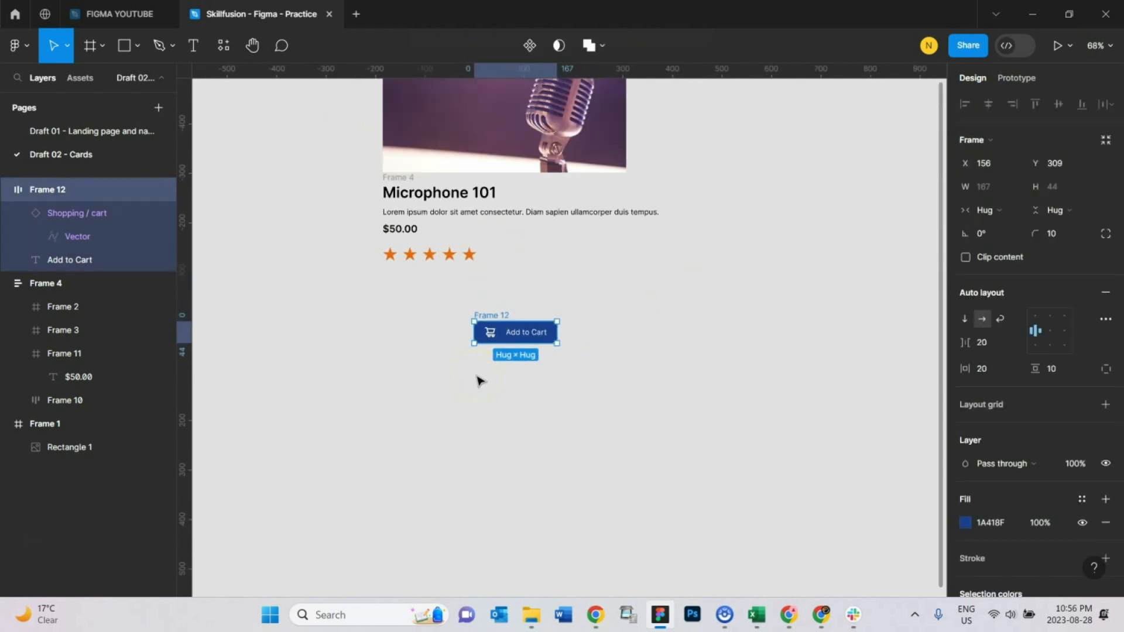
scroll(520, 398, "up", 3)
scroll(534, 439, "down", 2)
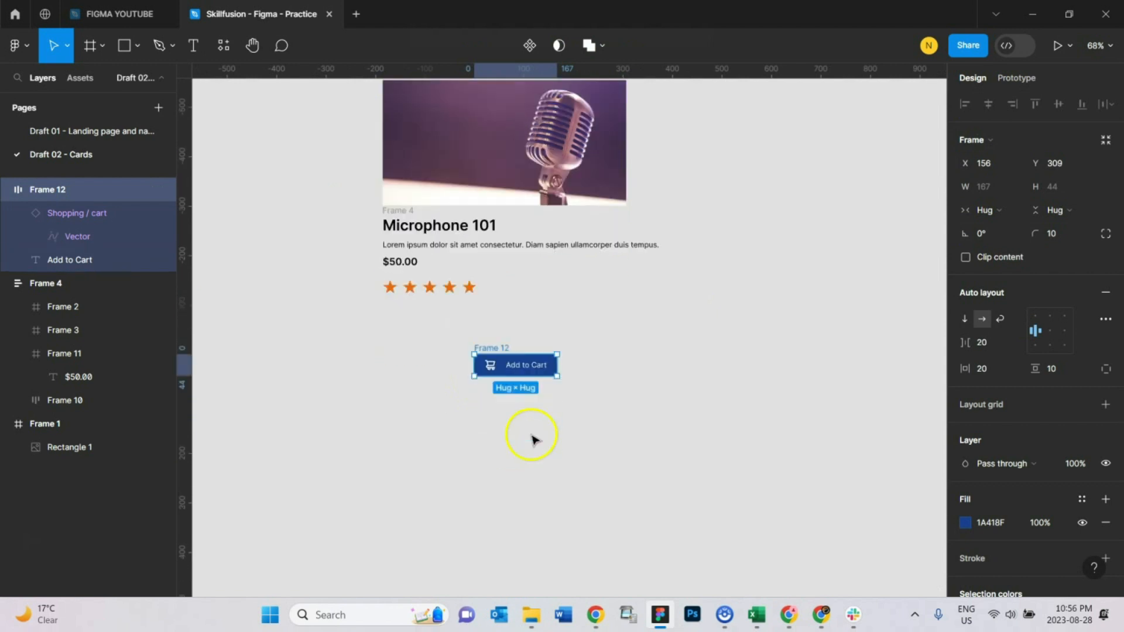
left_click_drag(501, 351, 411, 275)
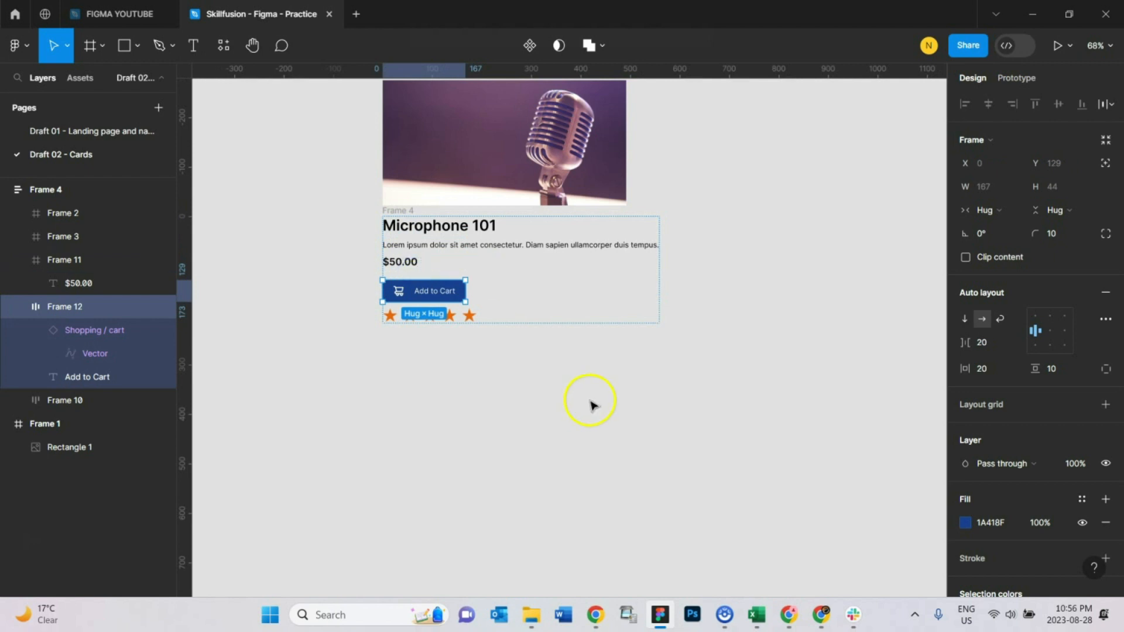
key("Down")
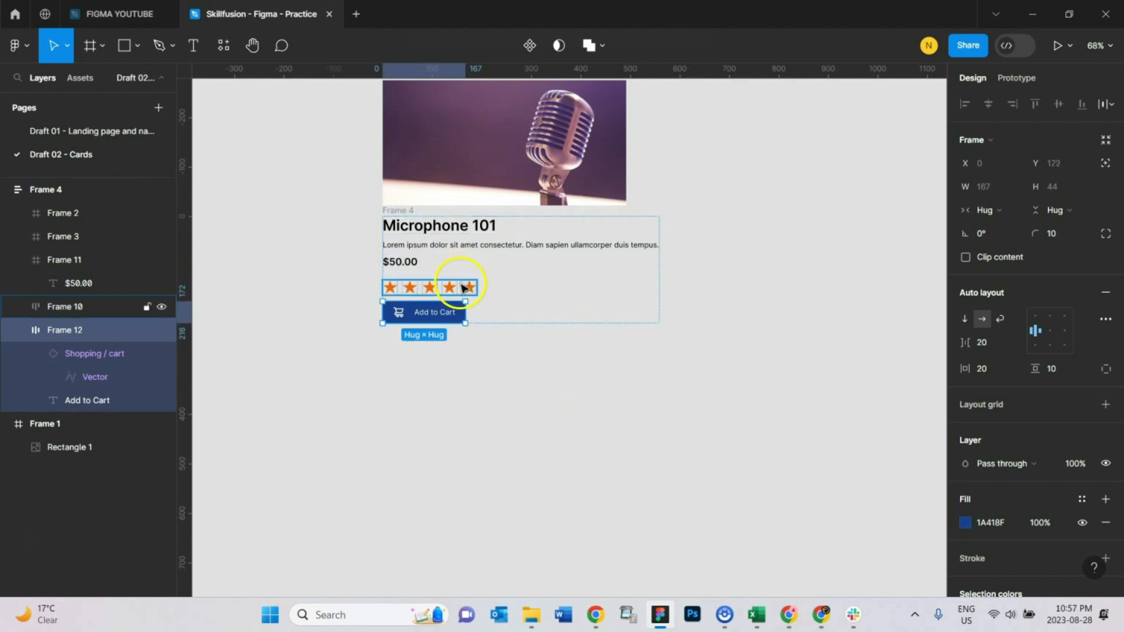
left_click(576, 444)
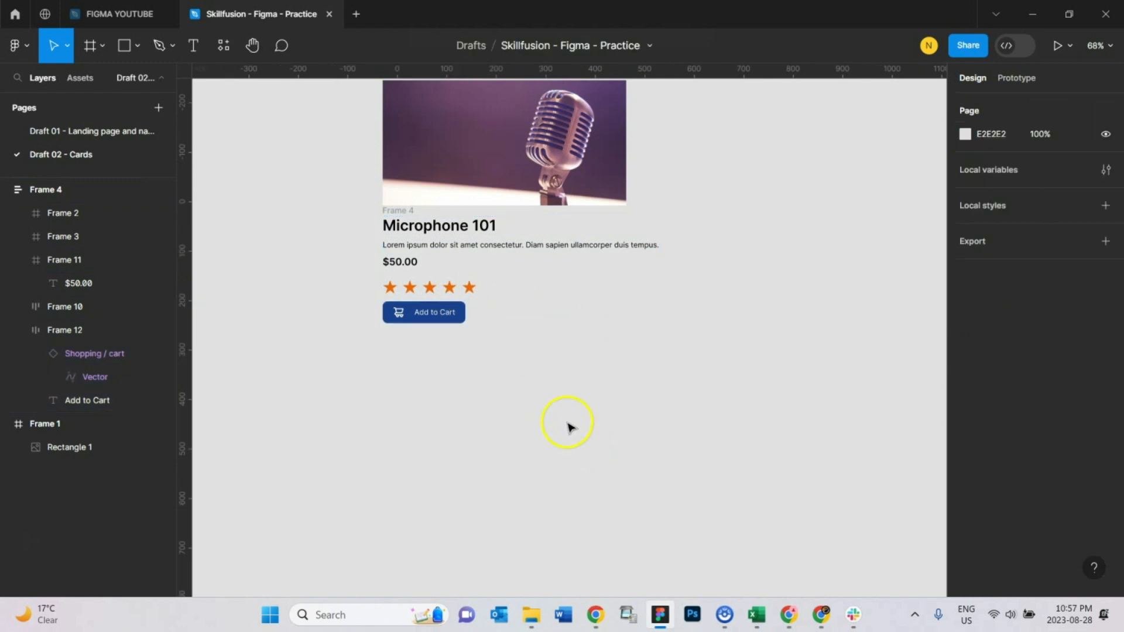
Step: Inspect the product card layout with the button in place
scroll(556, 419, "up", 1)
scroll(360, 423, "up", 1, "ctrl")
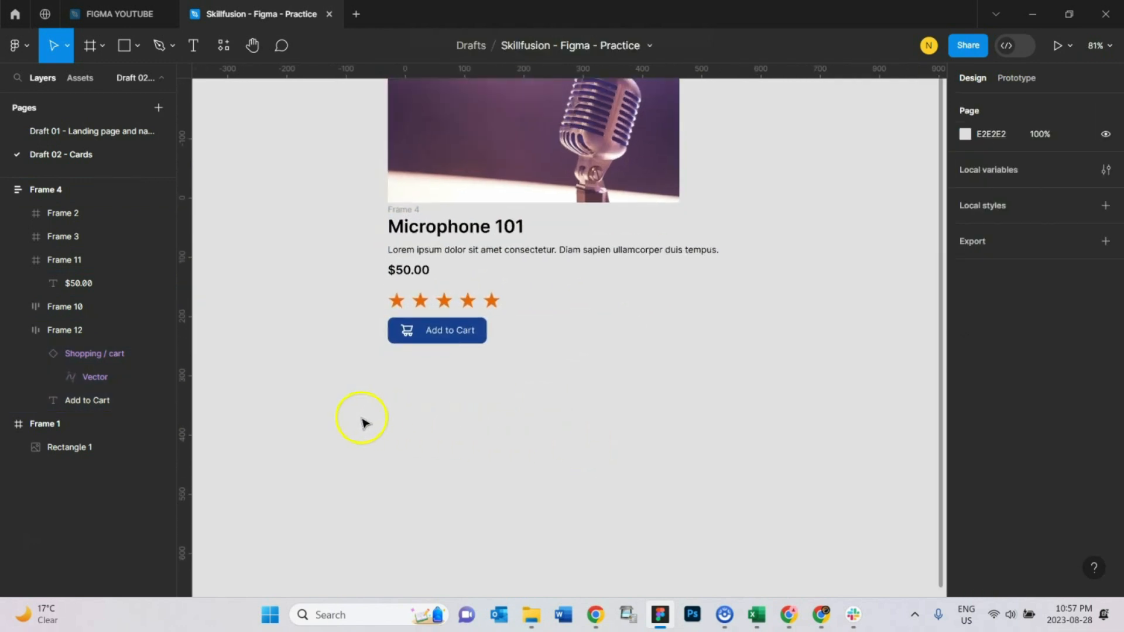
scroll(612, 510, "up", 2)
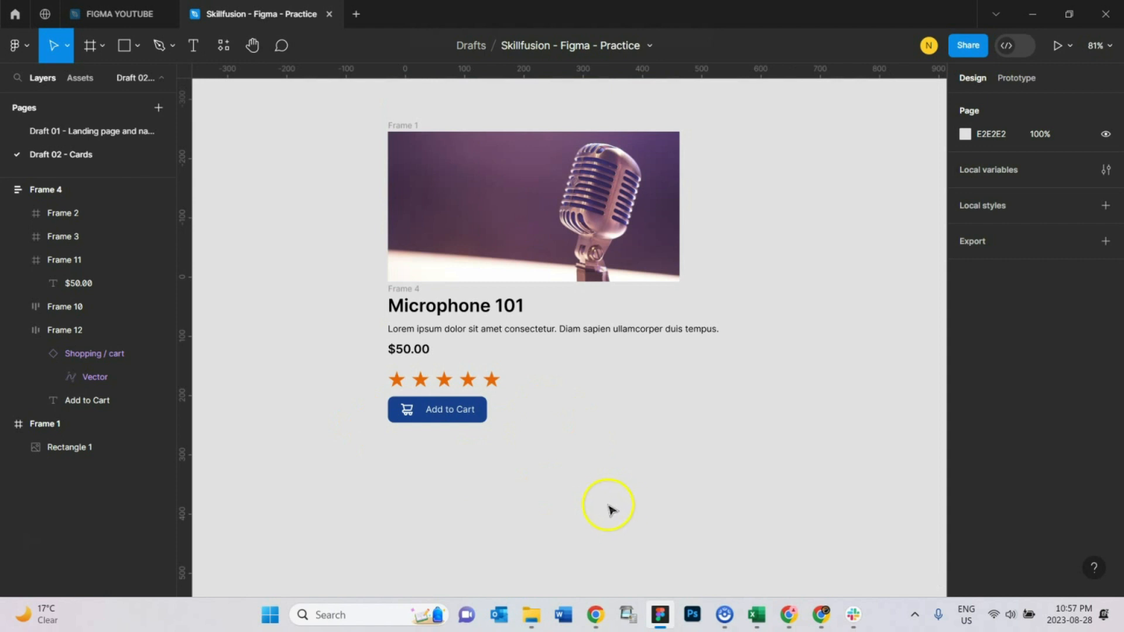
left_click(503, 442)
left_click(465, 408)
left_click(560, 487)
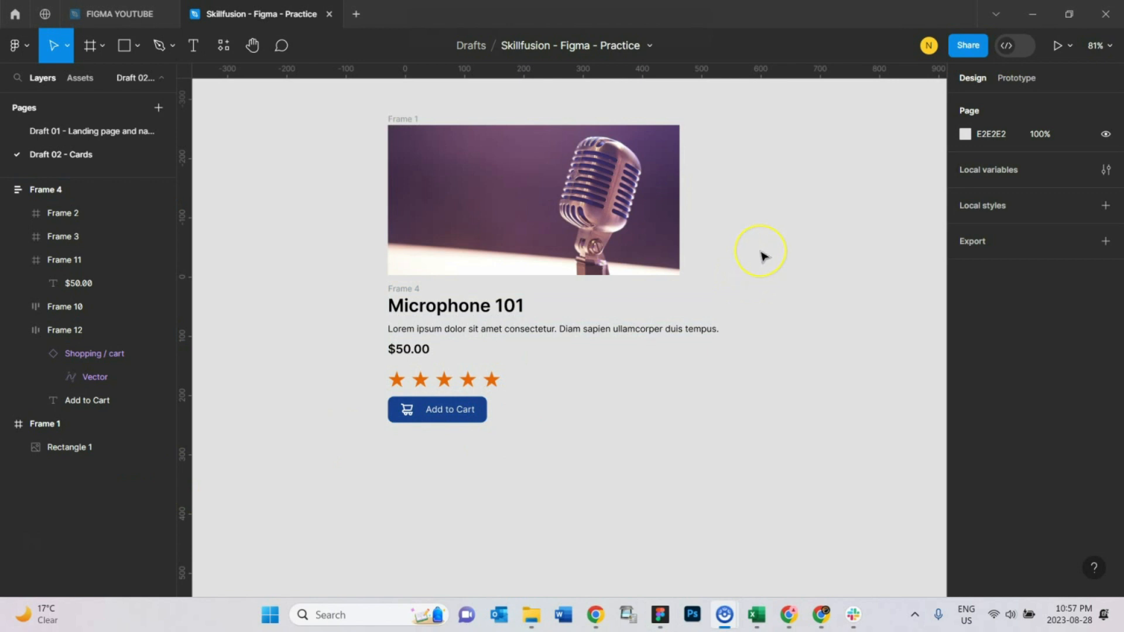
left_click(792, 267)
left_click(782, 258)
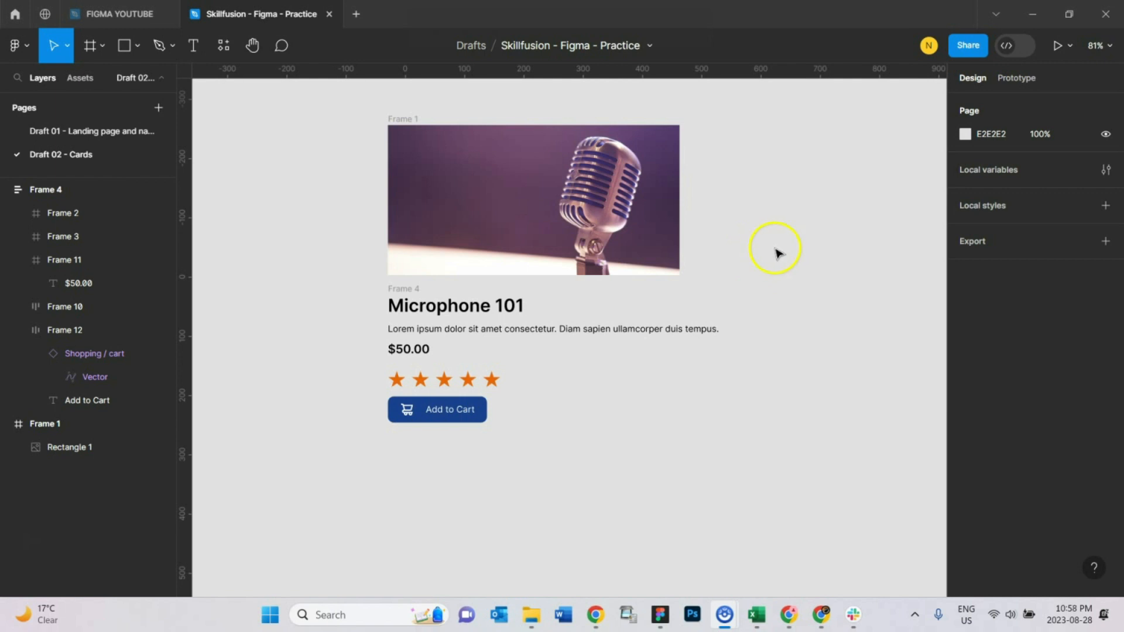
left_click(403, 291)
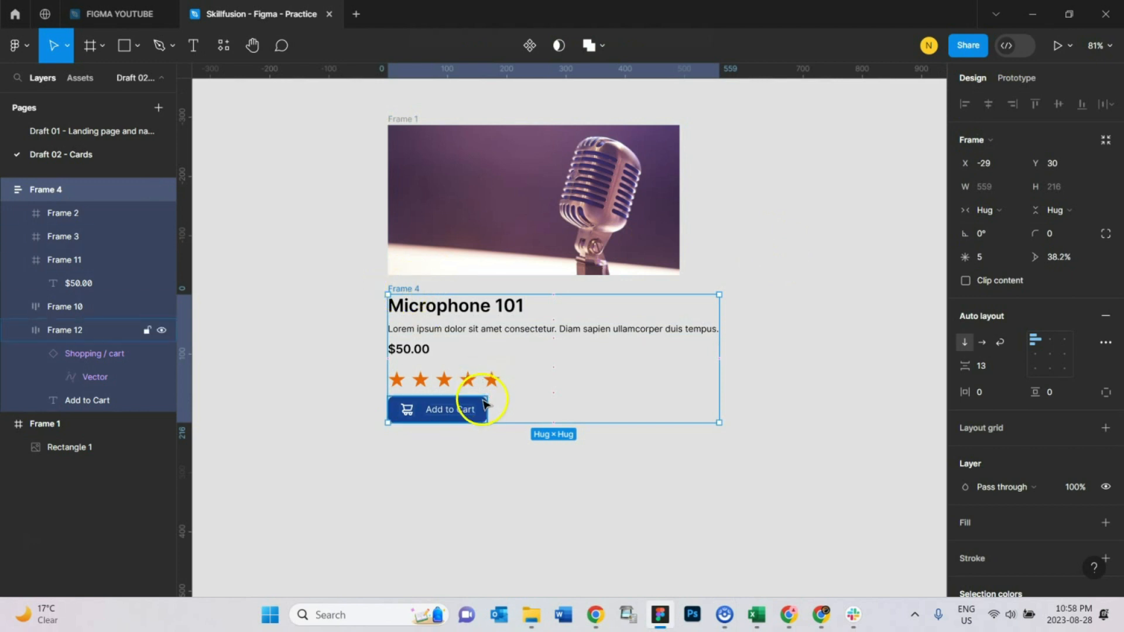
left_click(528, 482)
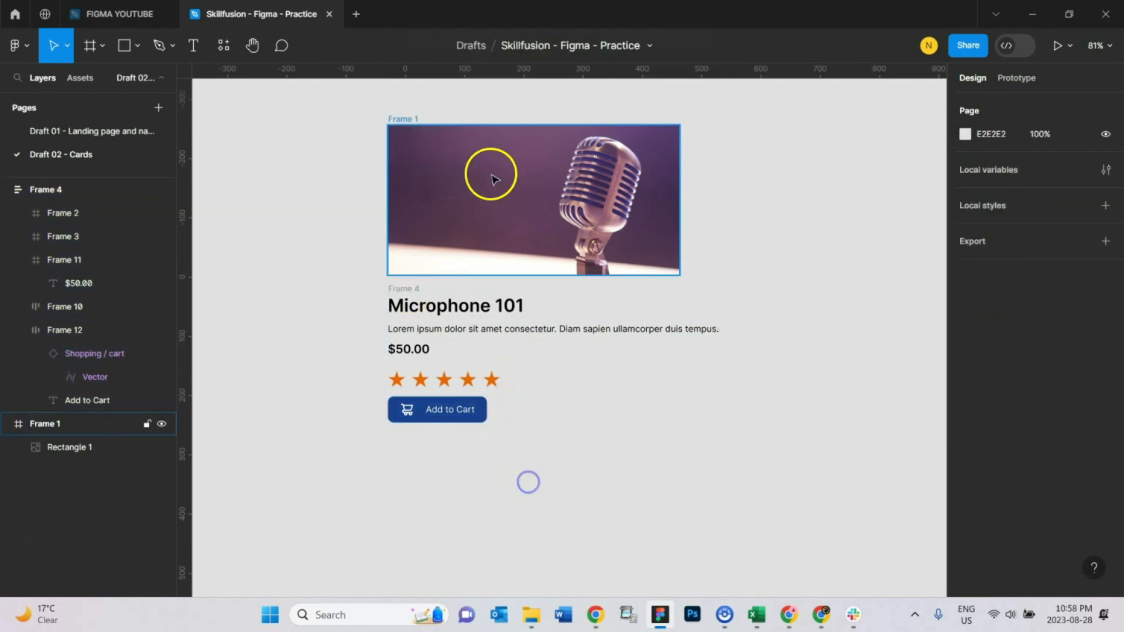
Step: Wrap the image frame and product details frame together in a new frame and add auto layout to it
left_click(416, 118)
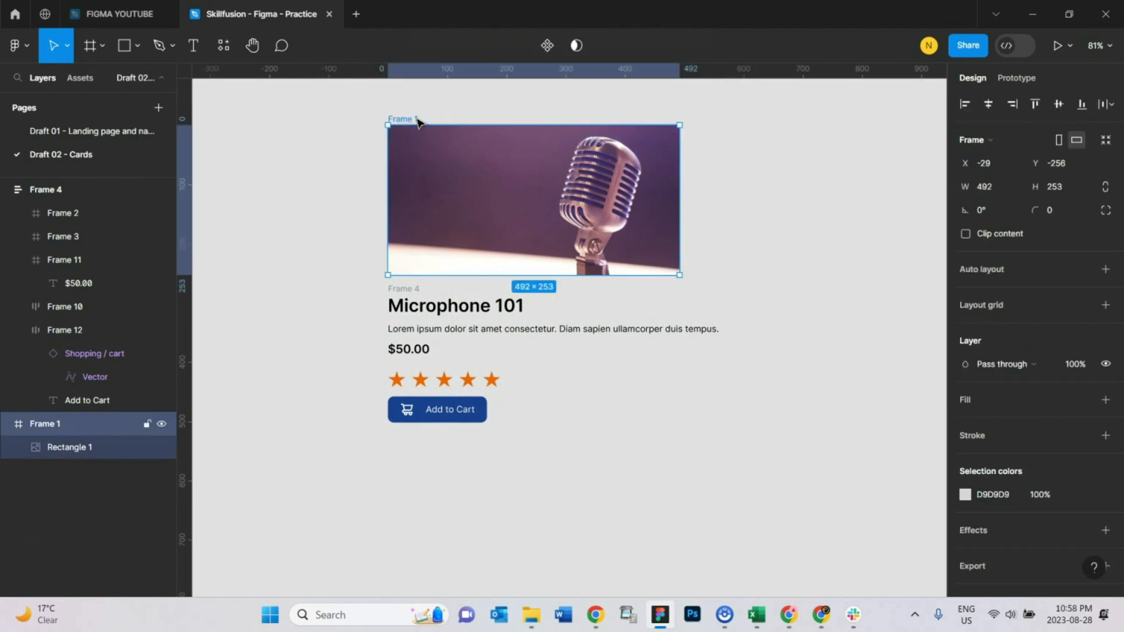
left_click(416, 290, "shift")
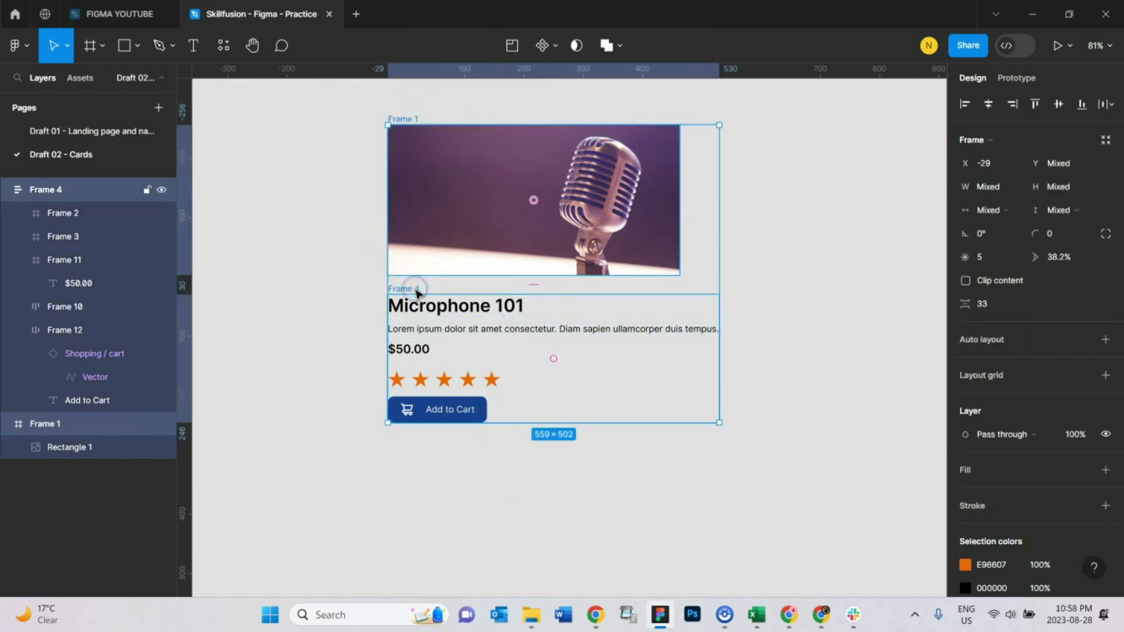
right_click(403, 292)
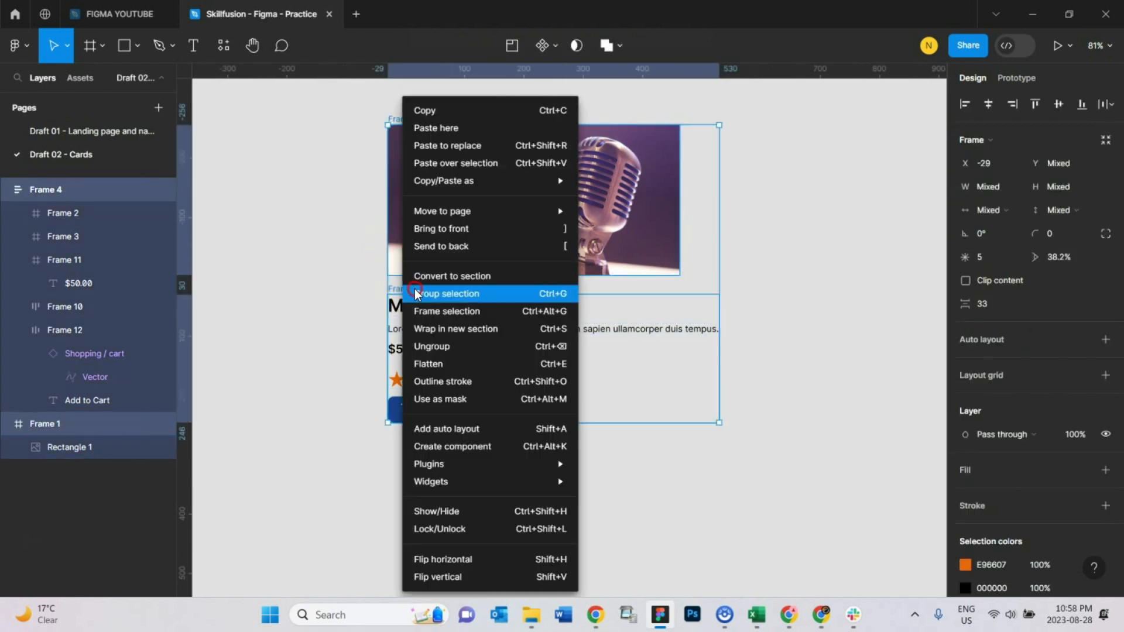
left_click(489, 313)
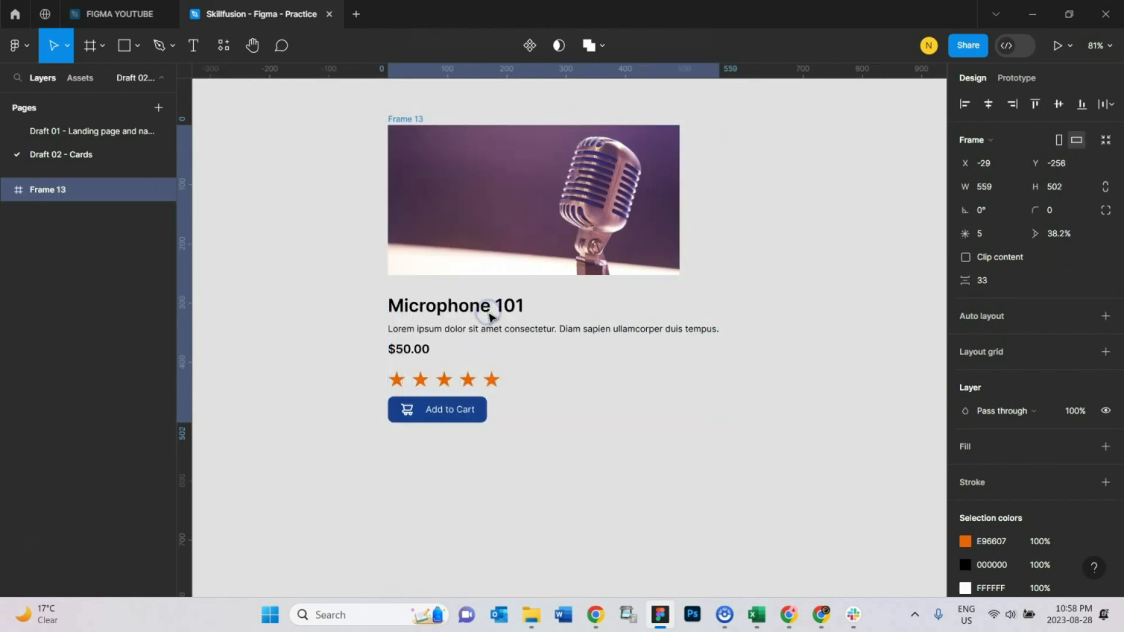
left_click(1105, 318)
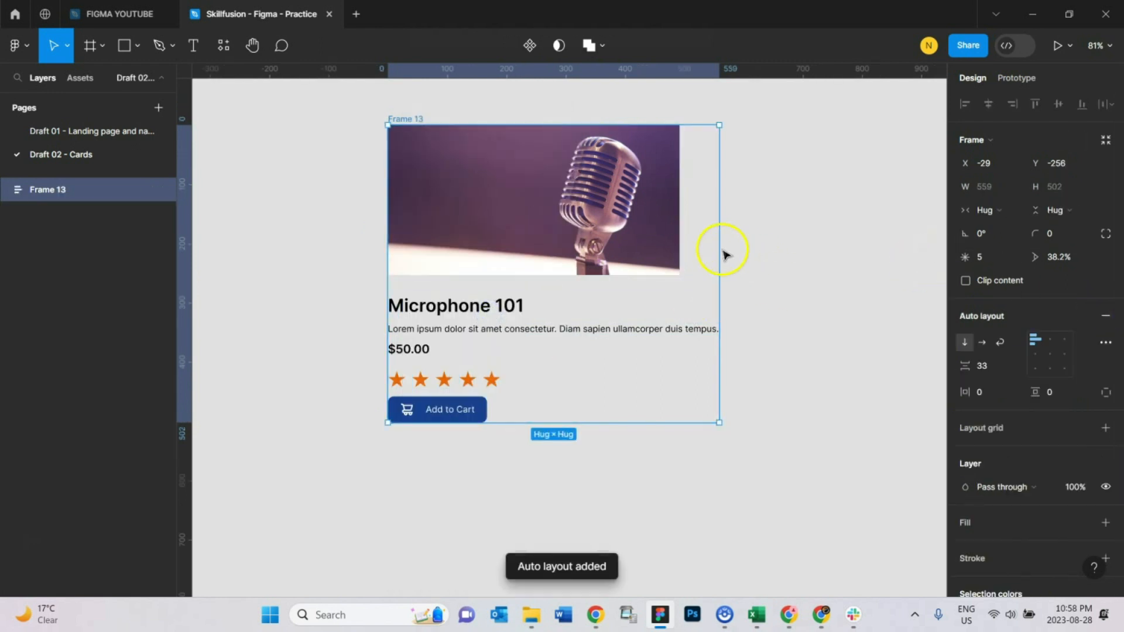
Step: Reposition the combined card frame on the canvas and give it a white FFFFFF fill
left_click_drag(399, 119, 390, 148)
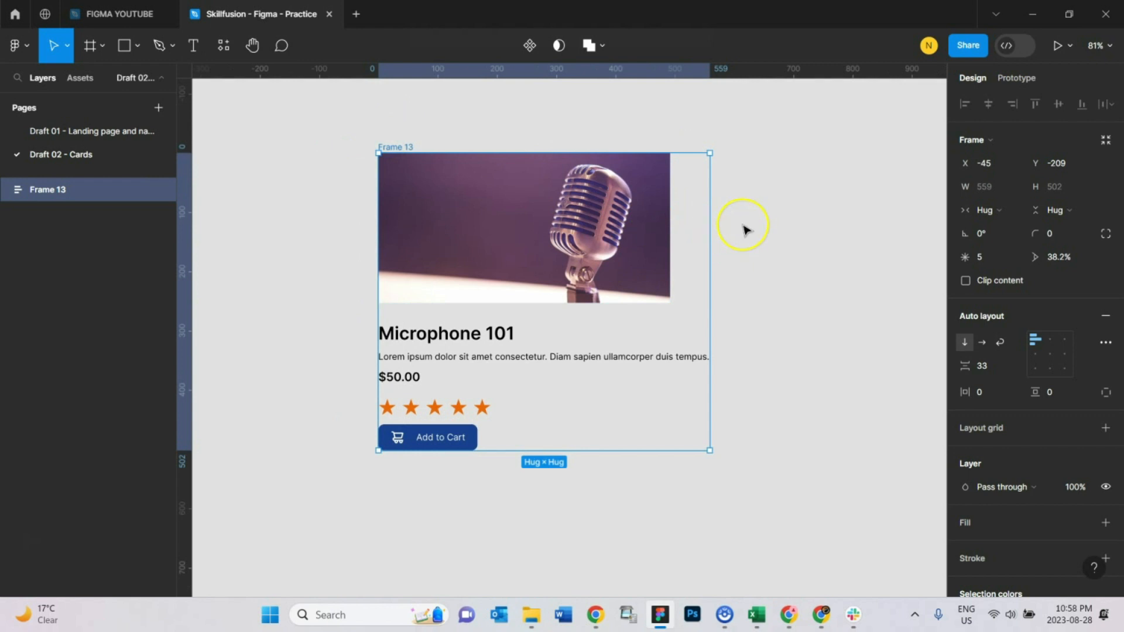
left_click(635, 237)
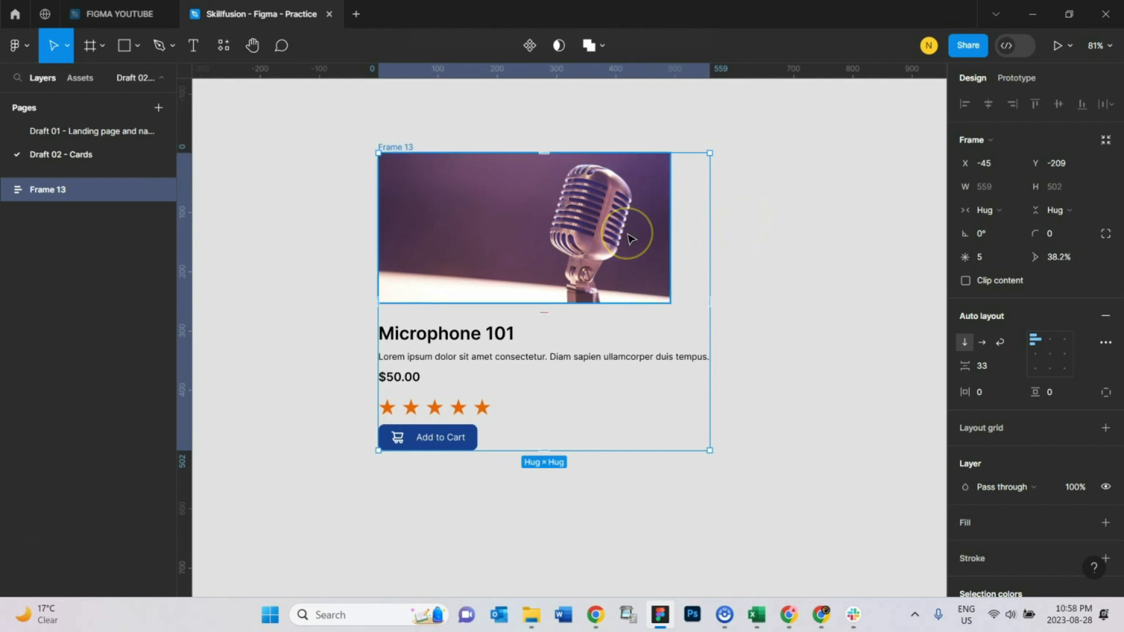
left_click(478, 132)
left_click(413, 141)
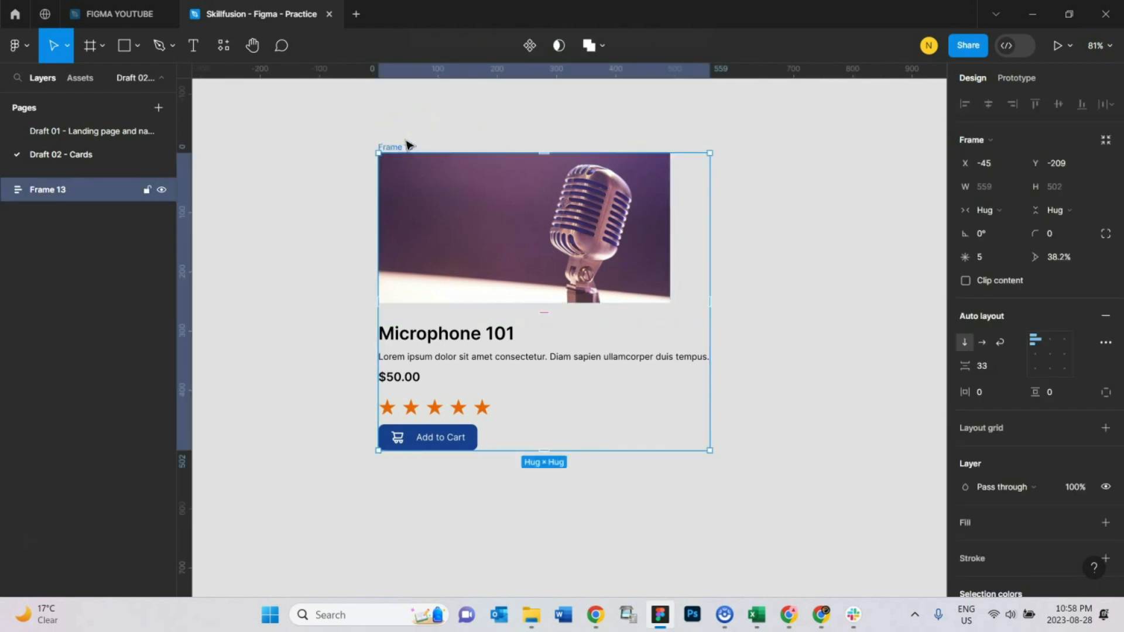
left_click(469, 114)
left_click(401, 146)
left_click(750, 301)
left_click(427, 122)
left_click(398, 151)
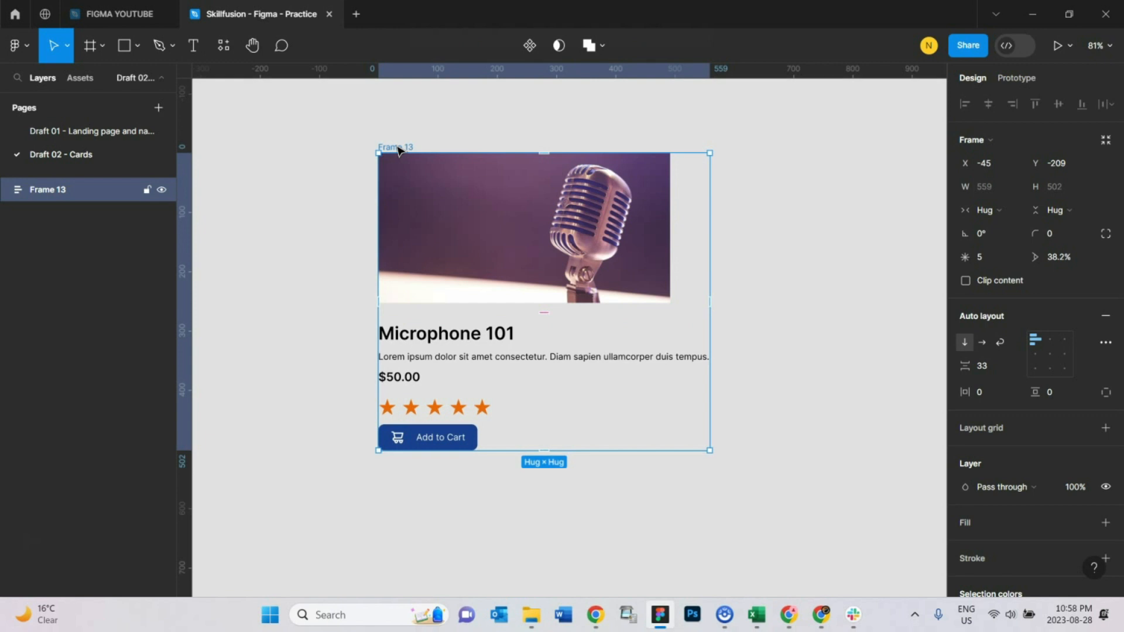
left_click(434, 139)
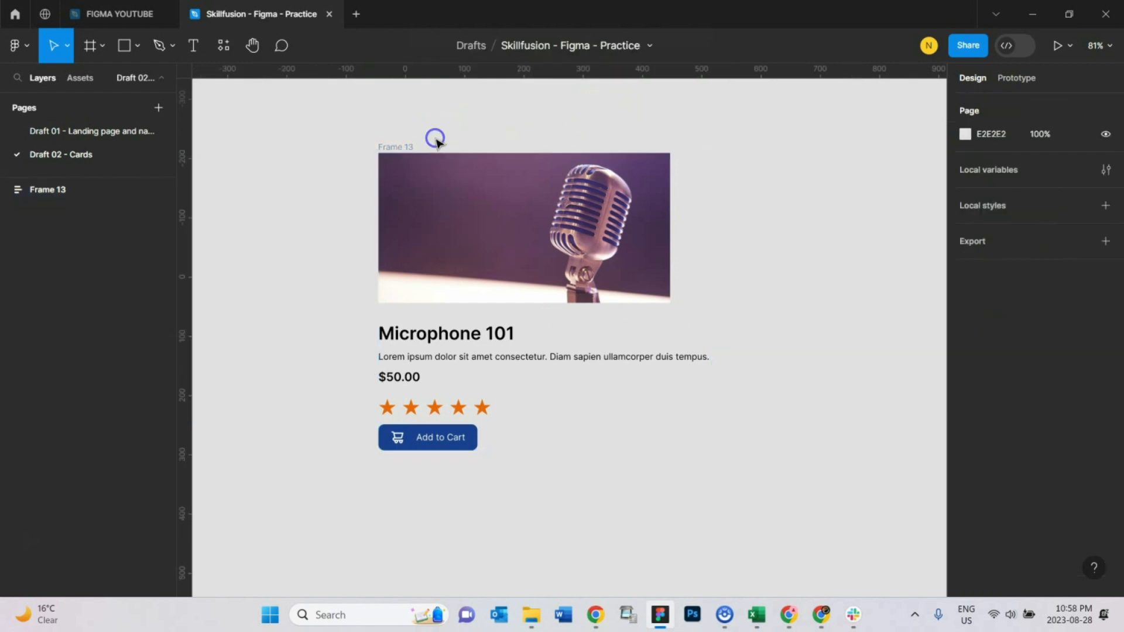
left_click(398, 150)
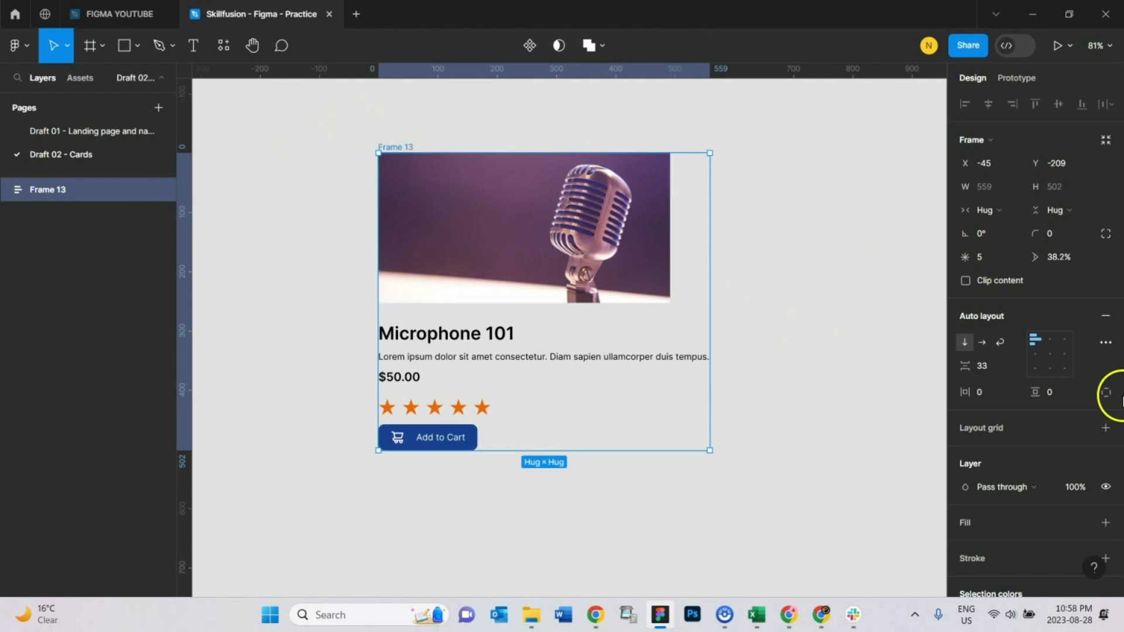
left_click(1106, 524)
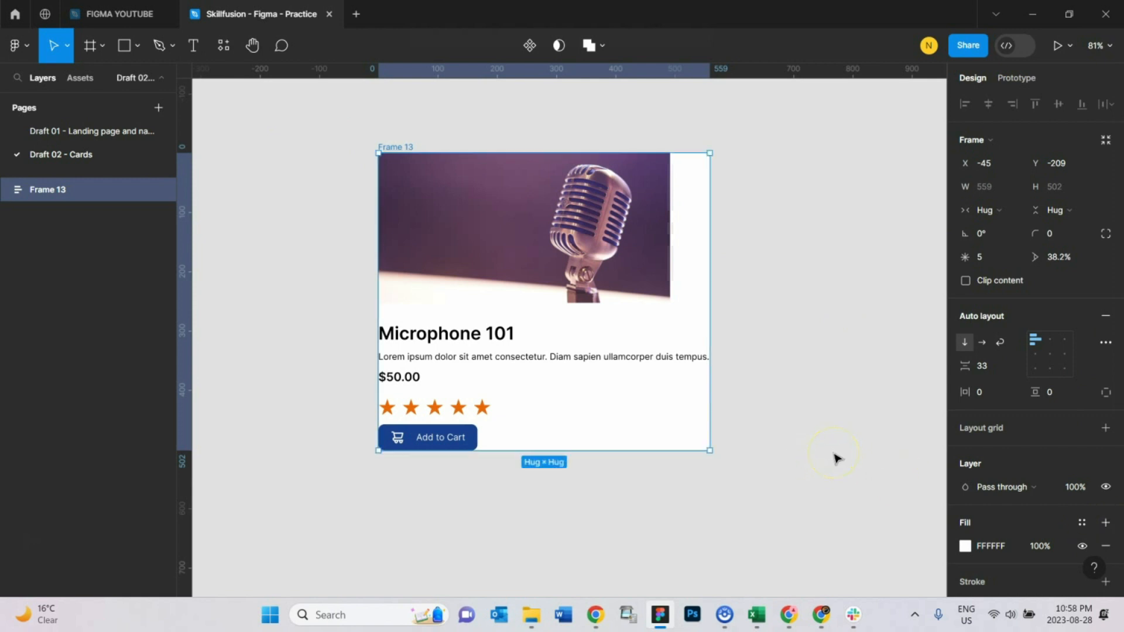
Step: Set the card frame's horizontal and vertical auto layout padding to 20 each
left_click(465, 439)
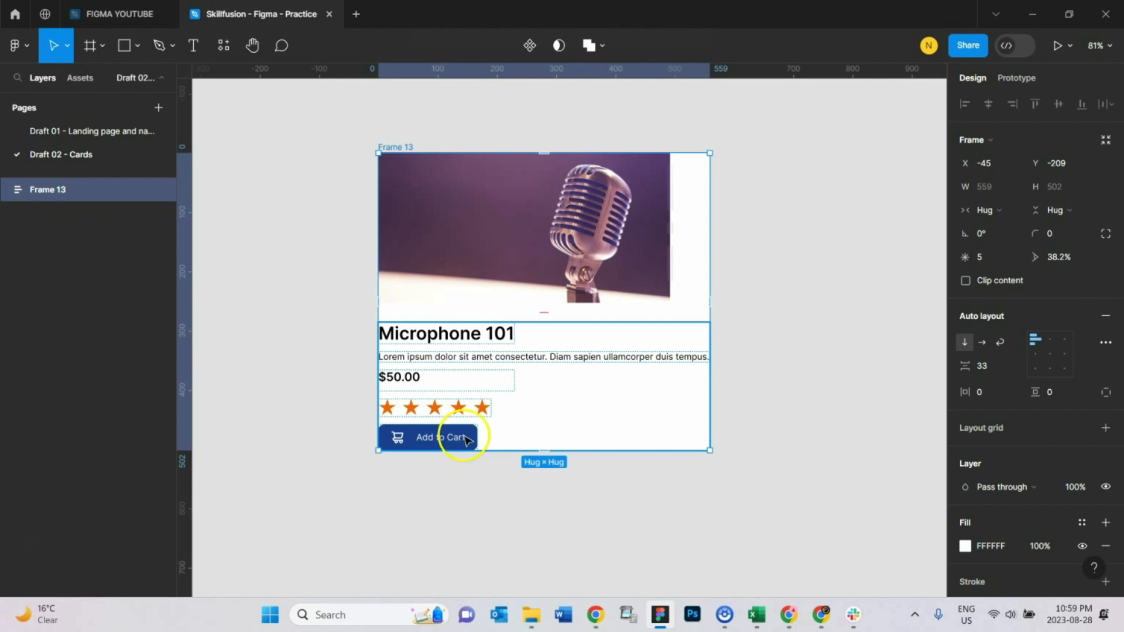
left_click(722, 222)
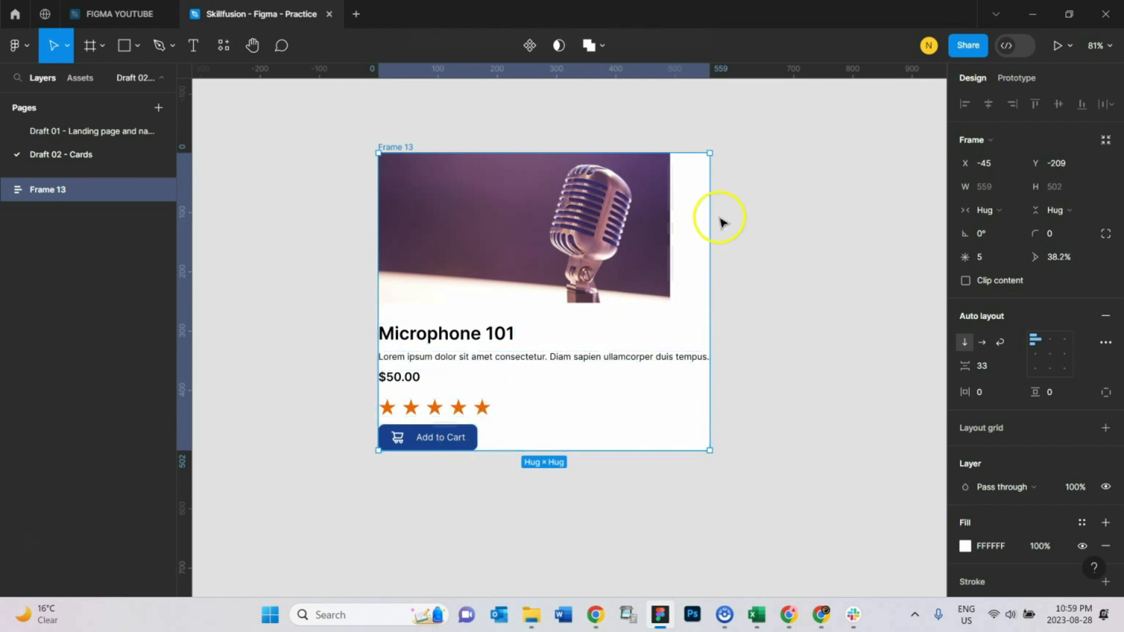
left_click(527, 106)
left_click(417, 144)
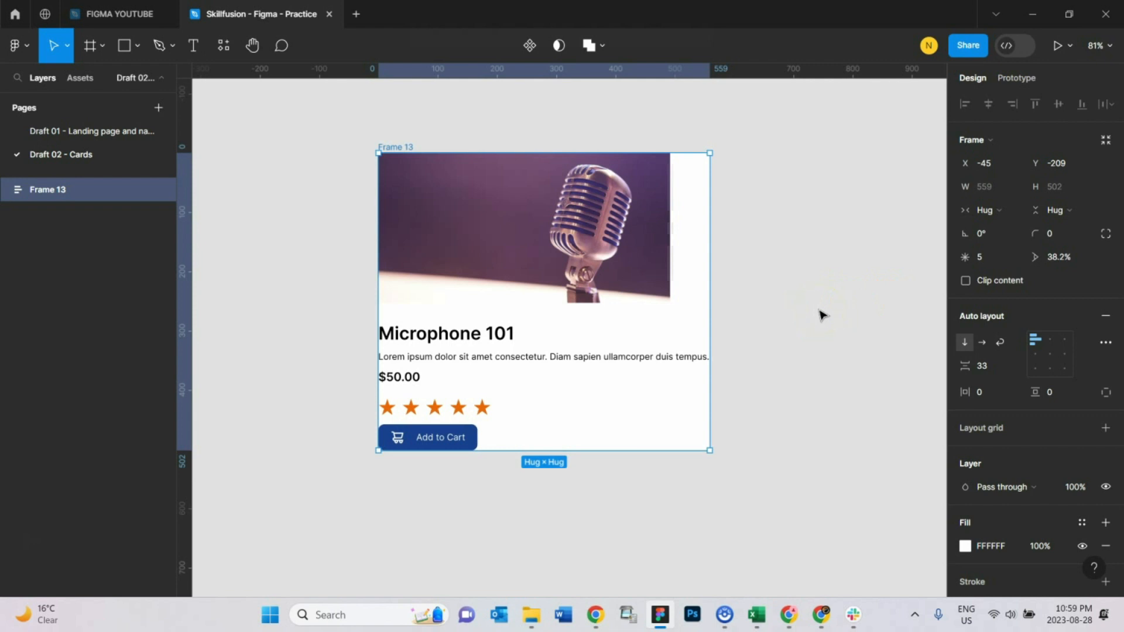
left_click(987, 394)
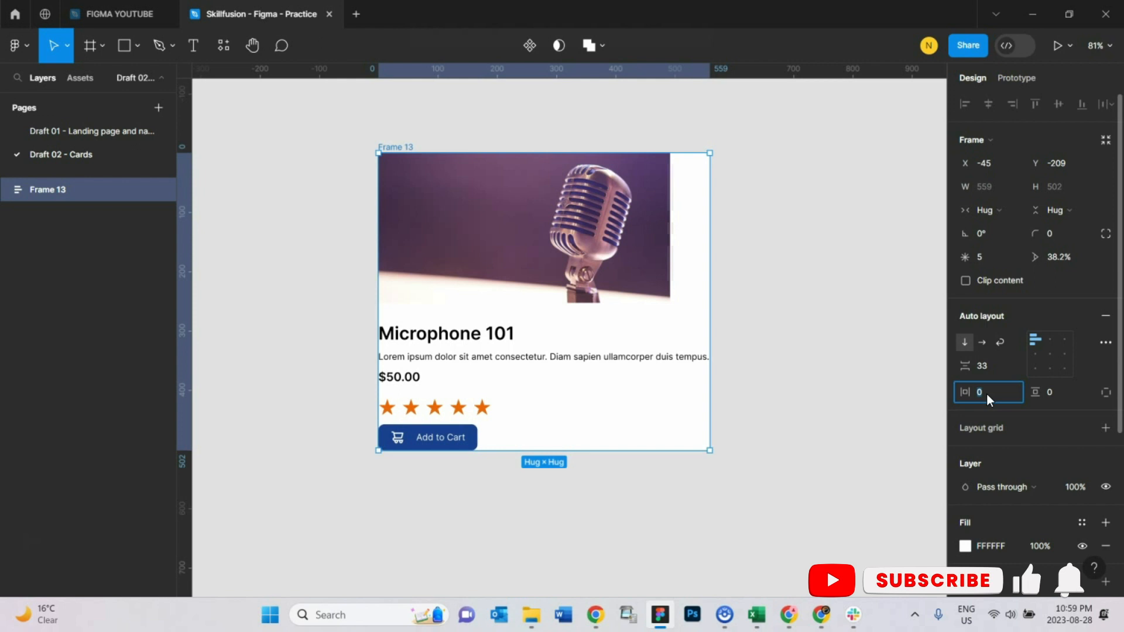
type("20")
key("Return")
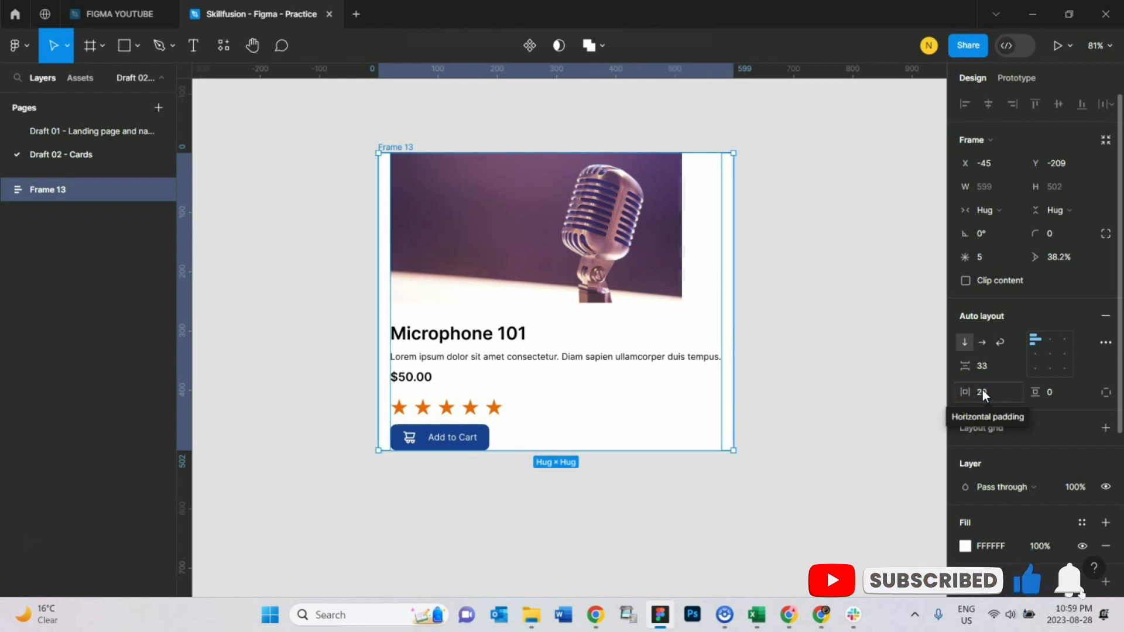
left_click(1056, 392)
type("20")
key("Return")
left_click(630, 397)
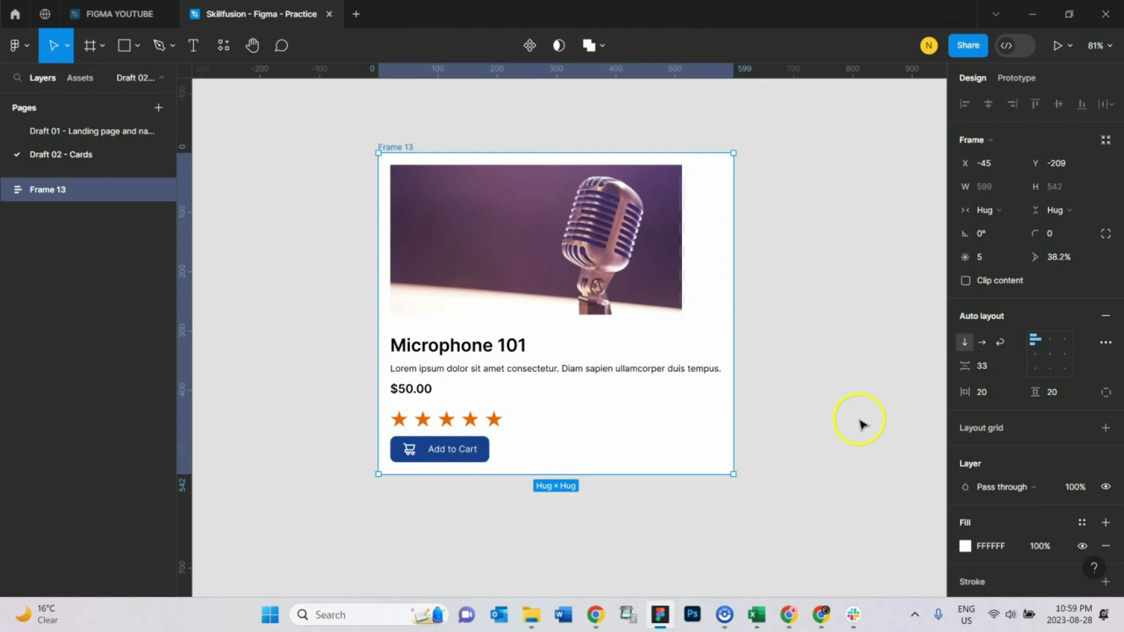
left_click(821, 381)
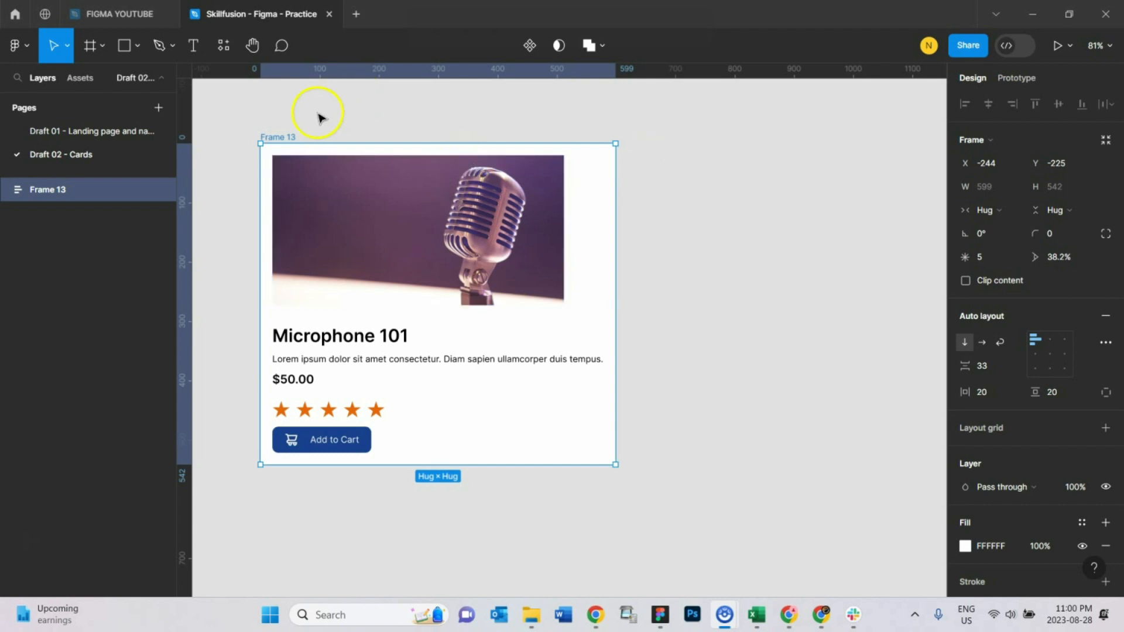
Step: Set the image frame inside the card to fill the container's width
left_click_drag(281, 139, 268, 117)
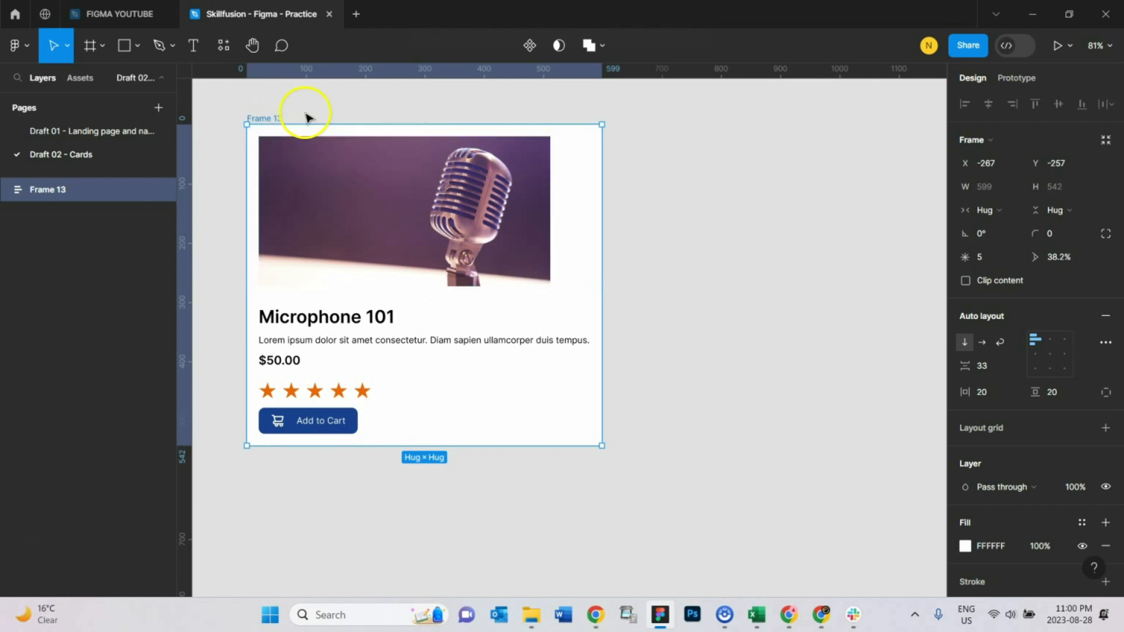
left_click(307, 115)
left_click(306, 170)
left_click(269, 116)
left_click(456, 222)
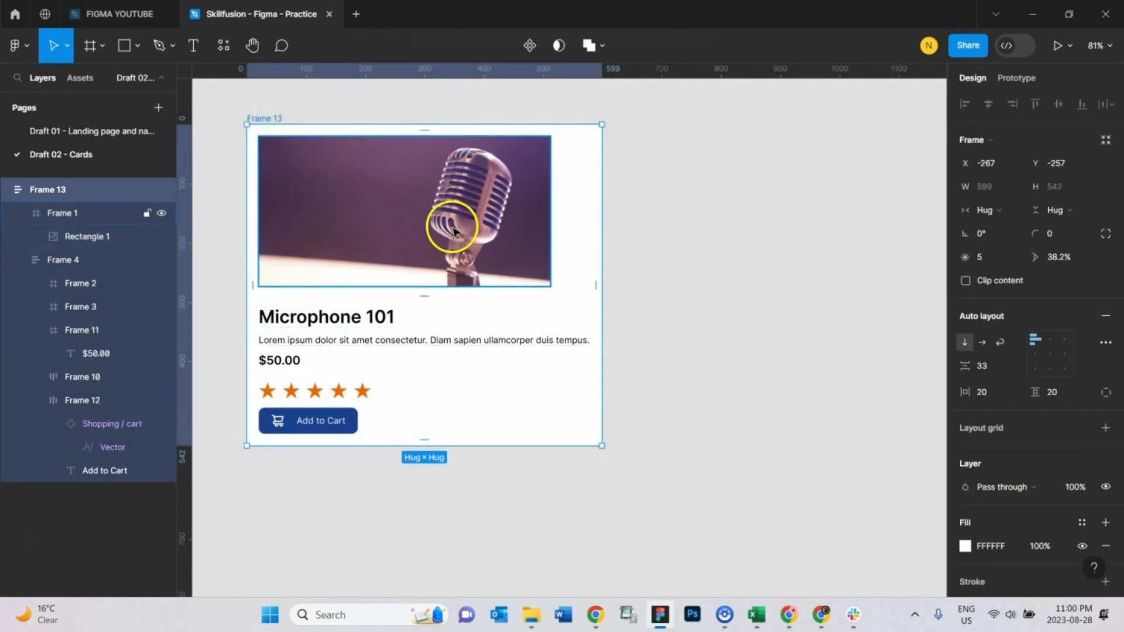
left_click(360, 108)
left_click(346, 208)
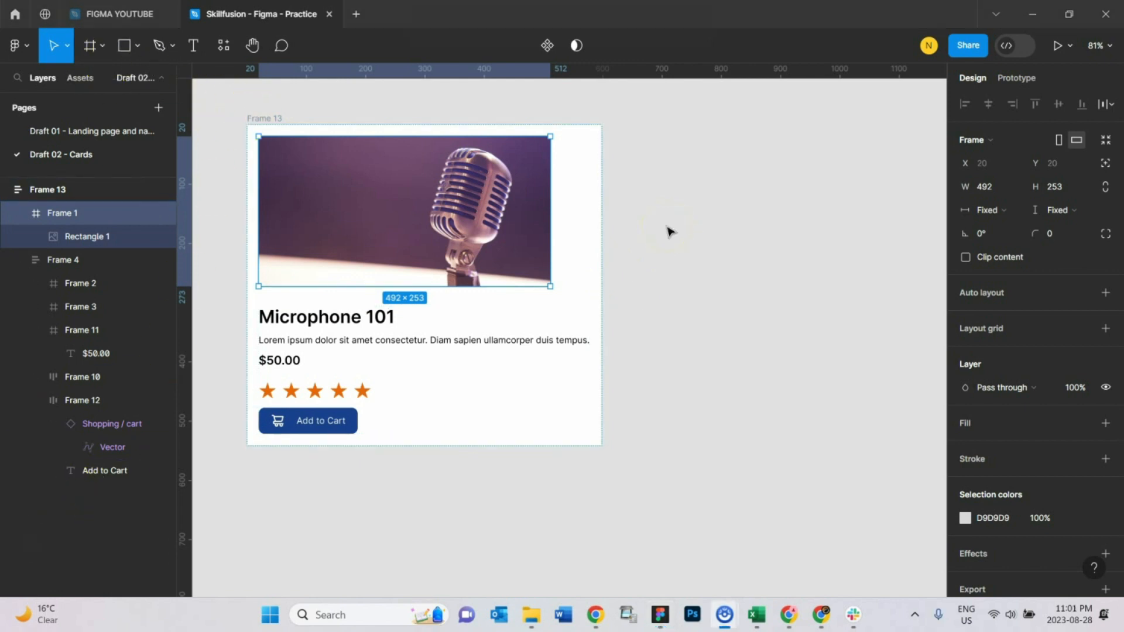
left_click(269, 119)
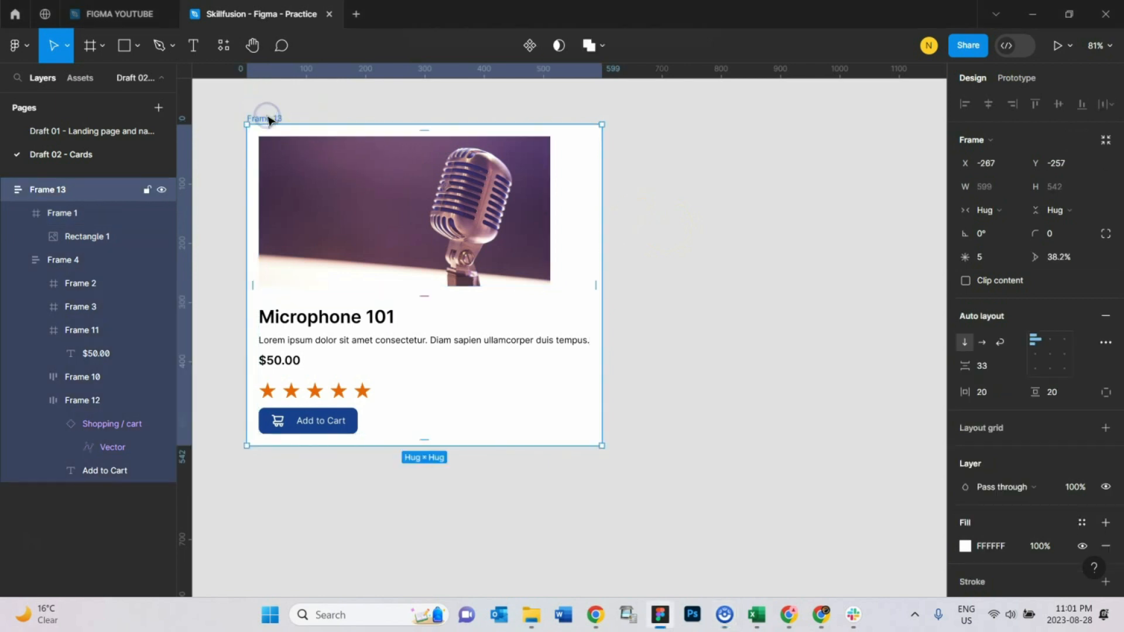
left_click_drag(266, 121, 301, 138)
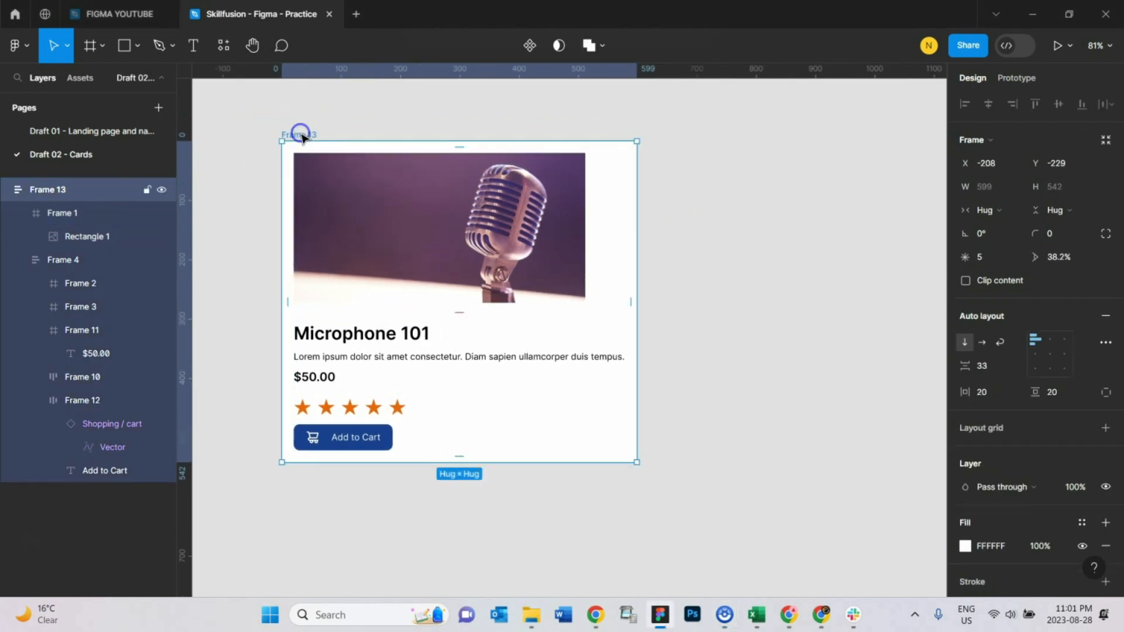
left_click(535, 240)
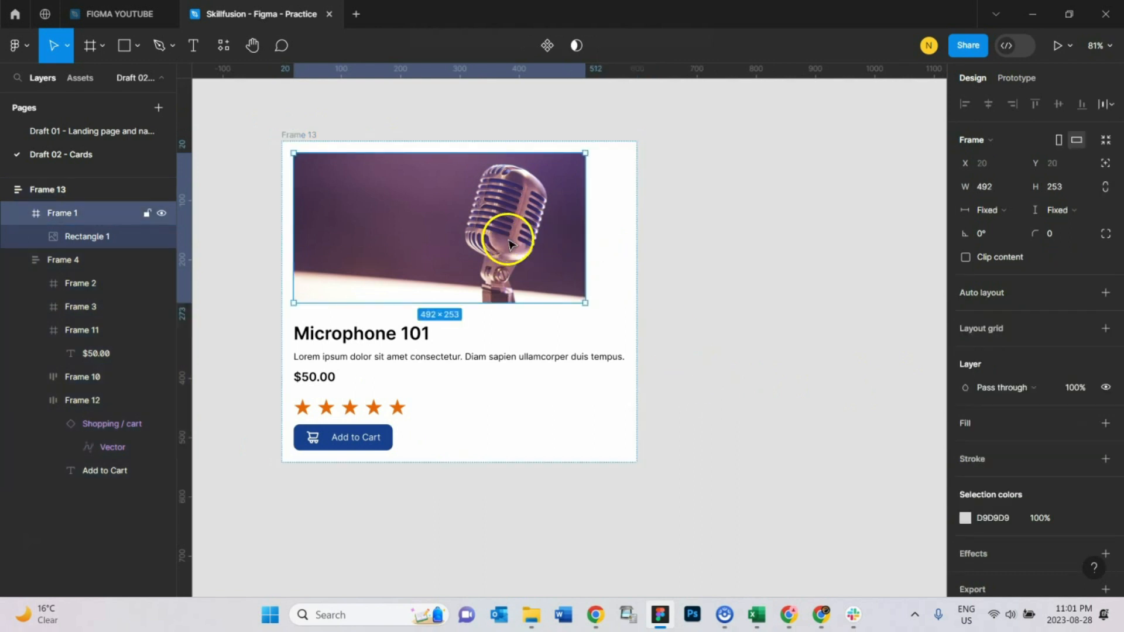
left_click(1003, 210)
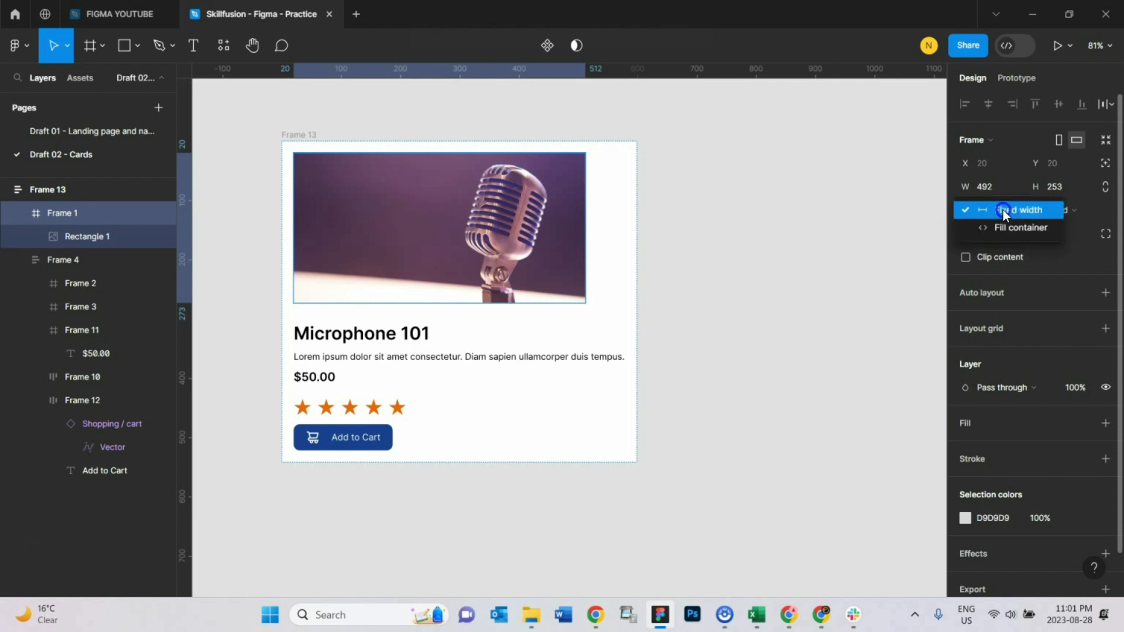
left_click(1012, 231)
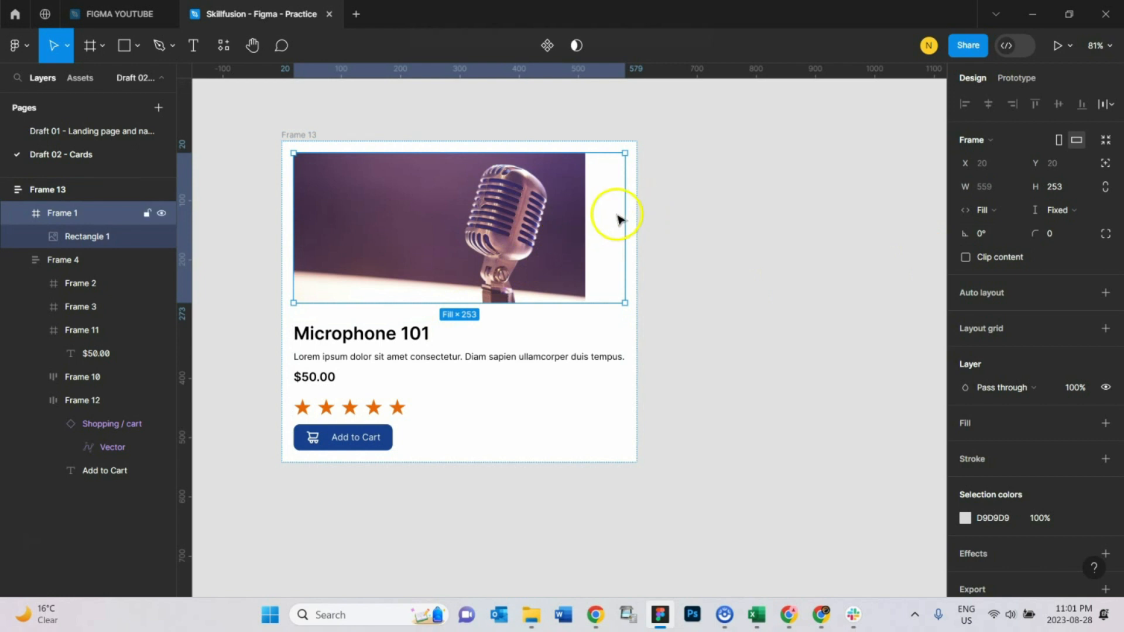
Step: Stretch the image rectangle to the full frame width of about 559
left_click(552, 219)
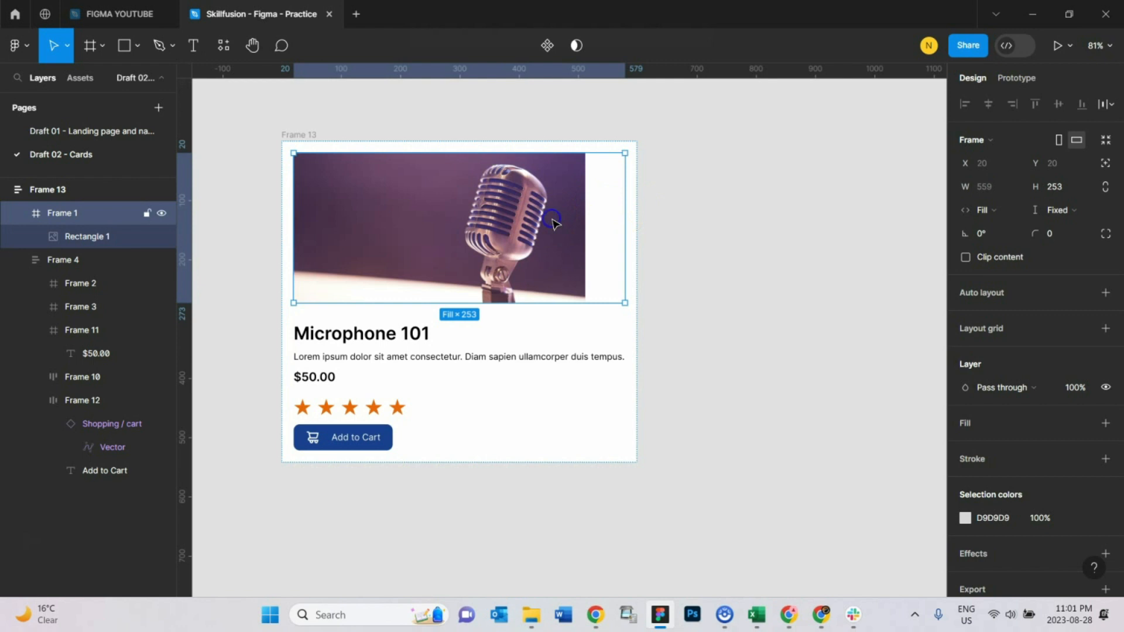
left_click(554, 223)
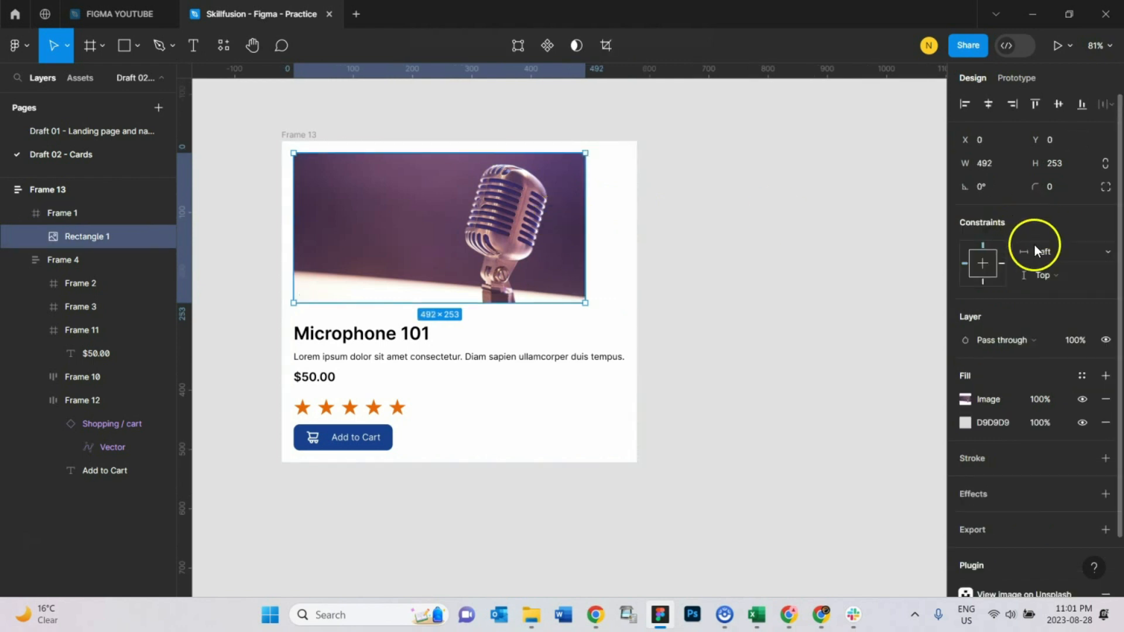
left_click_drag(586, 227, 625, 225)
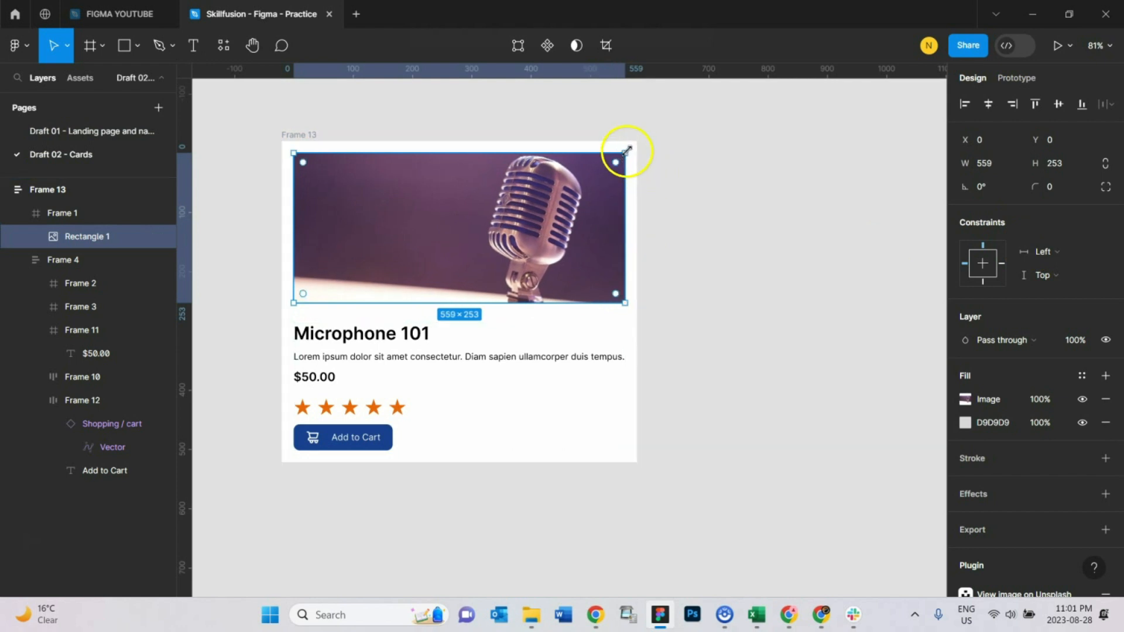
left_click_drag(625, 194, 625, 192)
left_click(668, 193)
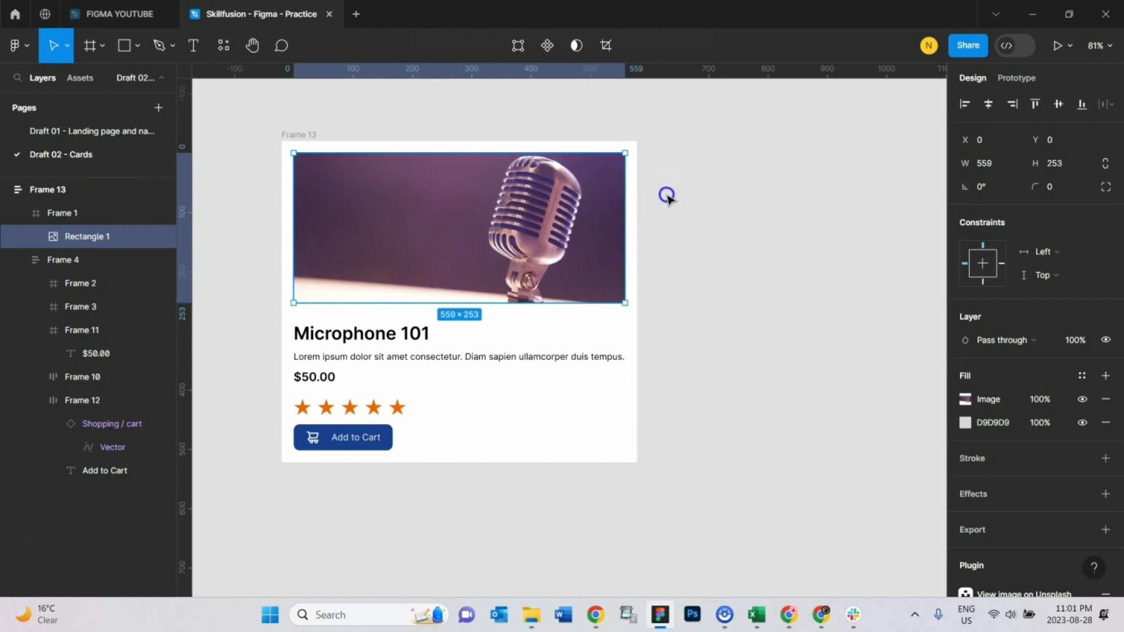
left_click(539, 205)
left_click(670, 216)
left_click(552, 202)
left_click(705, 321)
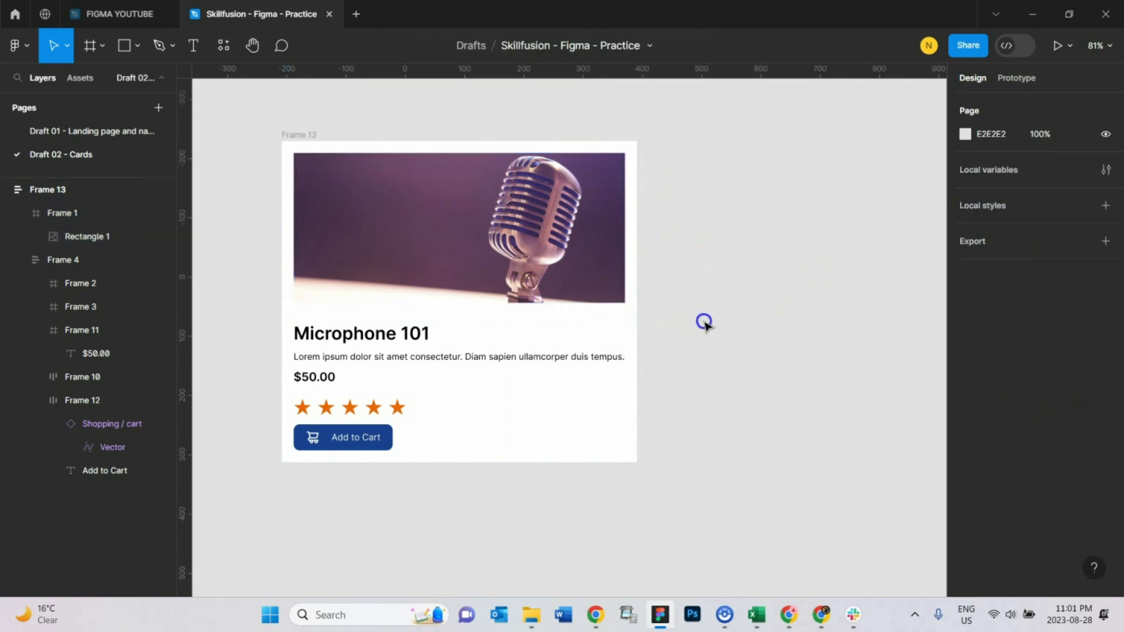
Step: Set the Microphone 101 title frame's width to fill its container
left_click(388, 333)
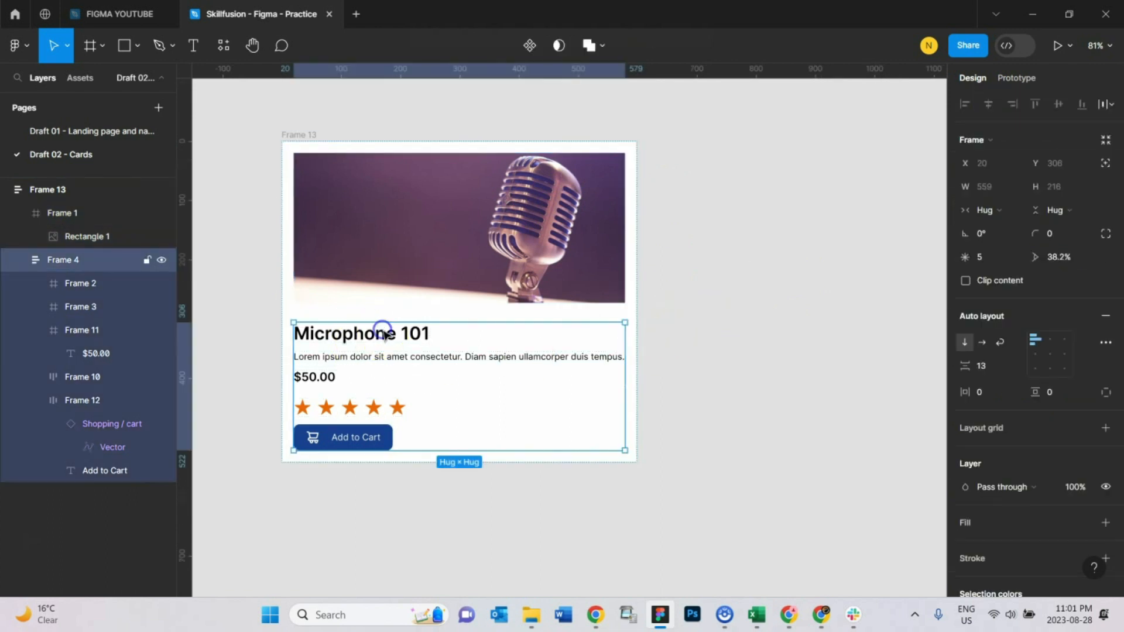
left_click(387, 334)
left_click(758, 386)
double_click(394, 340)
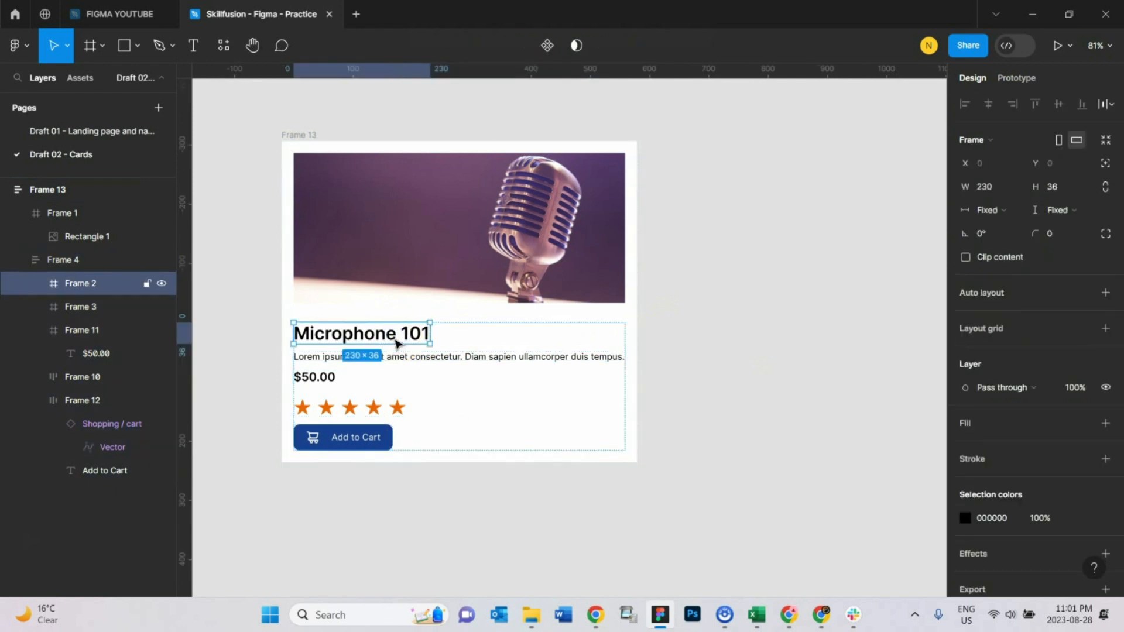
left_click(521, 342)
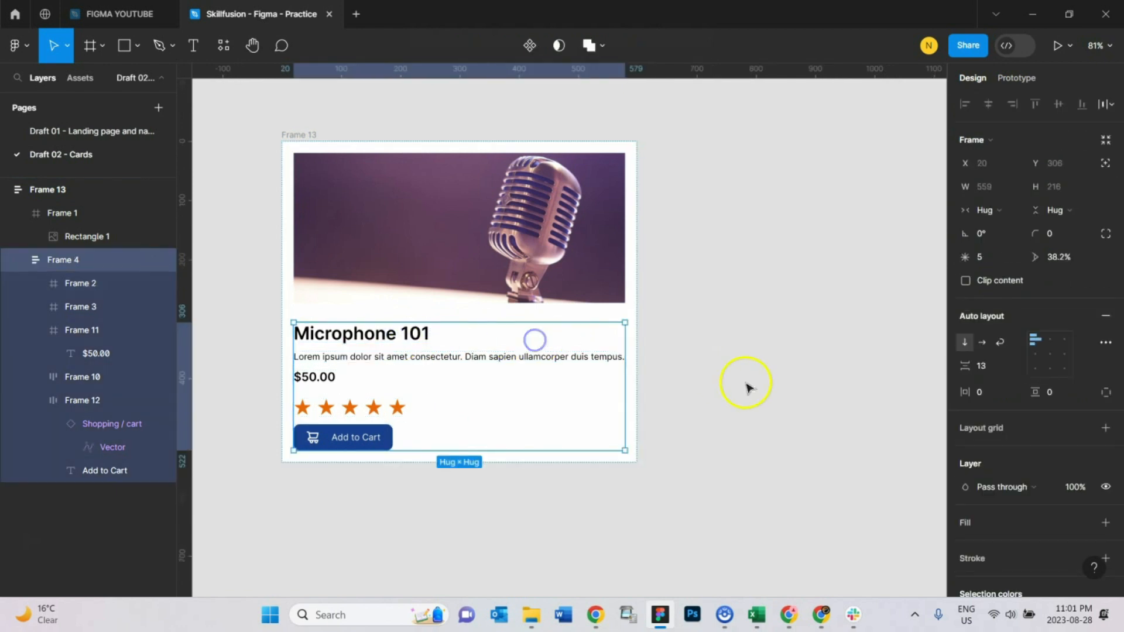
left_click(360, 338)
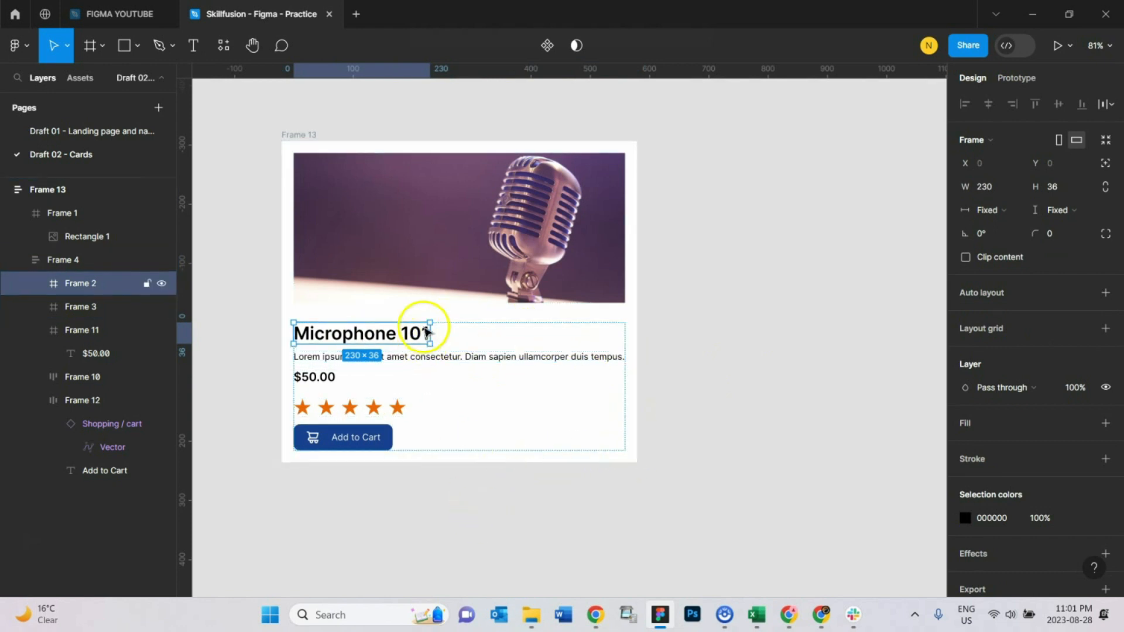
left_click(1001, 208)
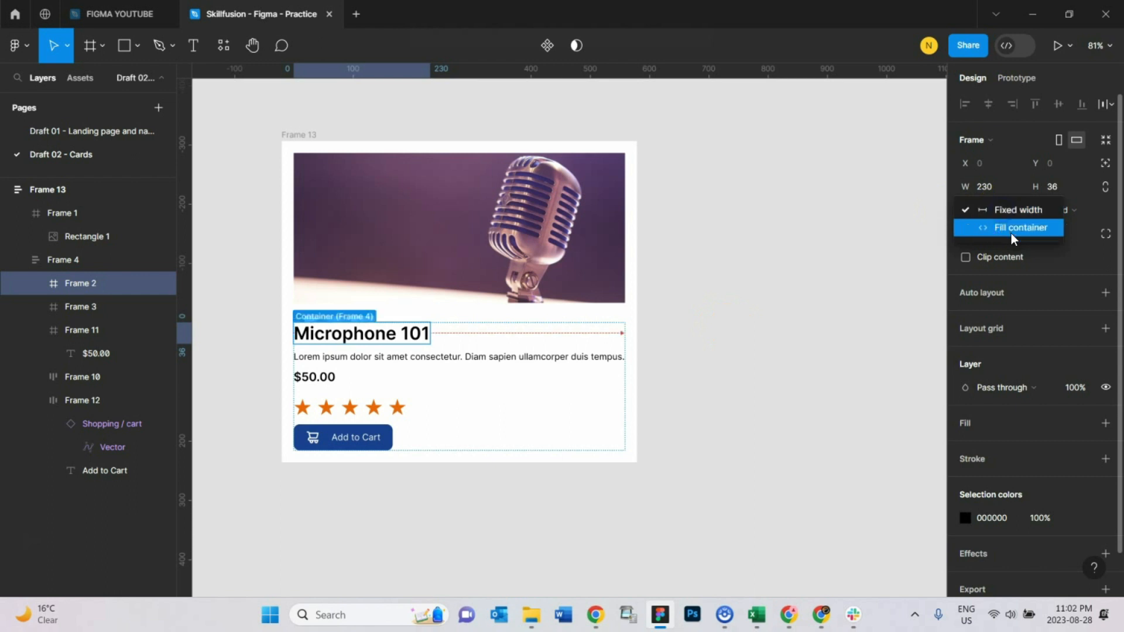
left_click(1011, 232)
Step: Set the description text frame's width to fill its container, then select the card frame
left_click(345, 360)
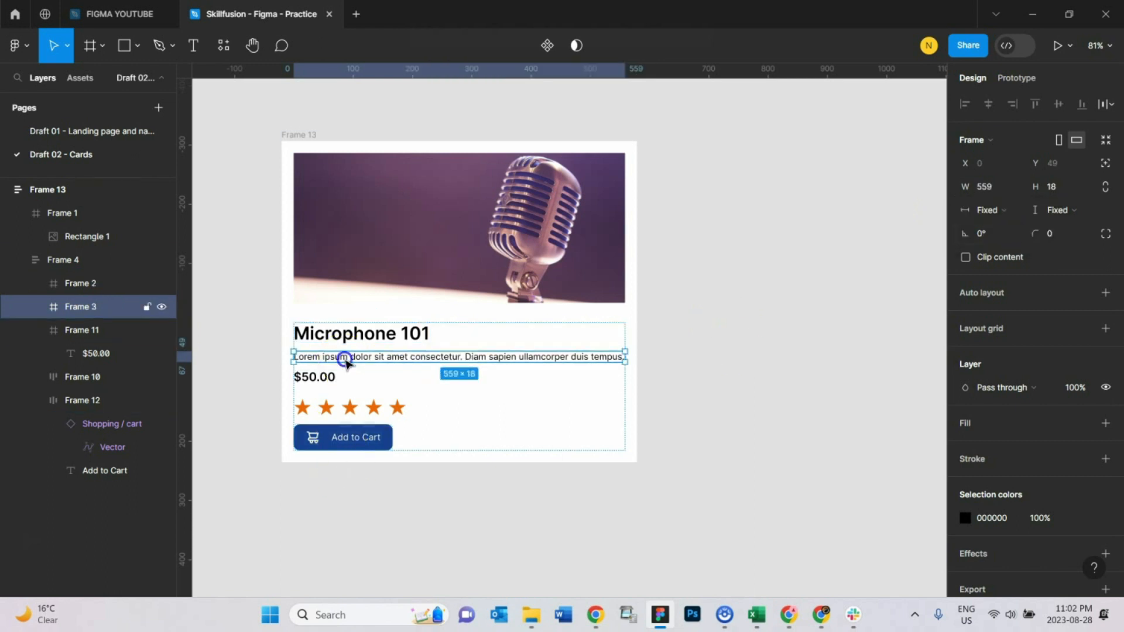
left_click(996, 209)
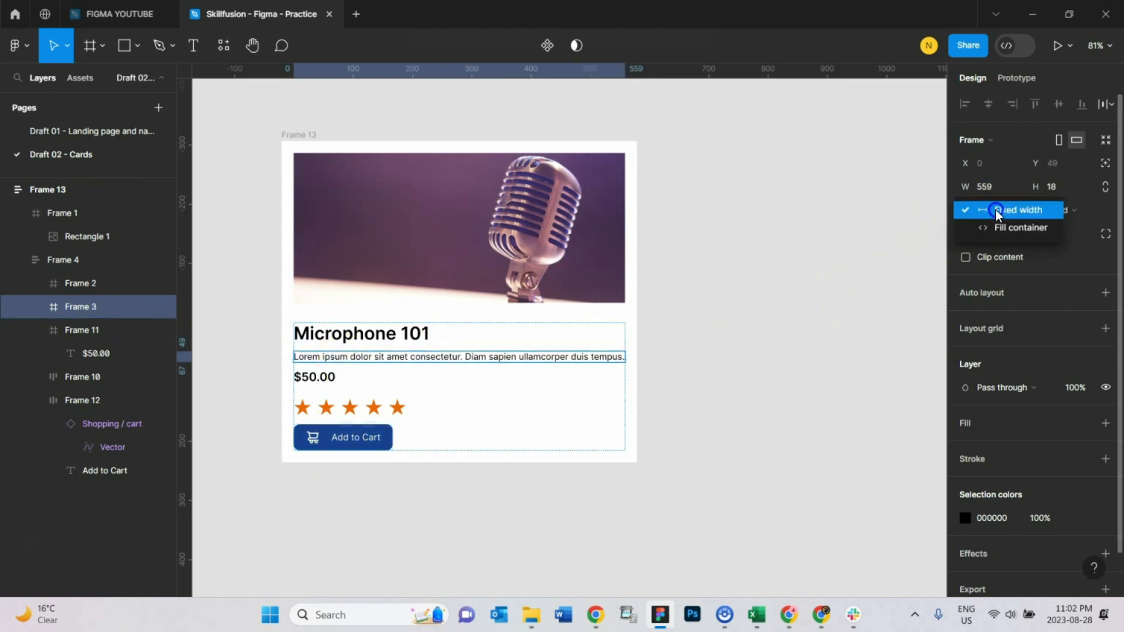
left_click(1000, 227)
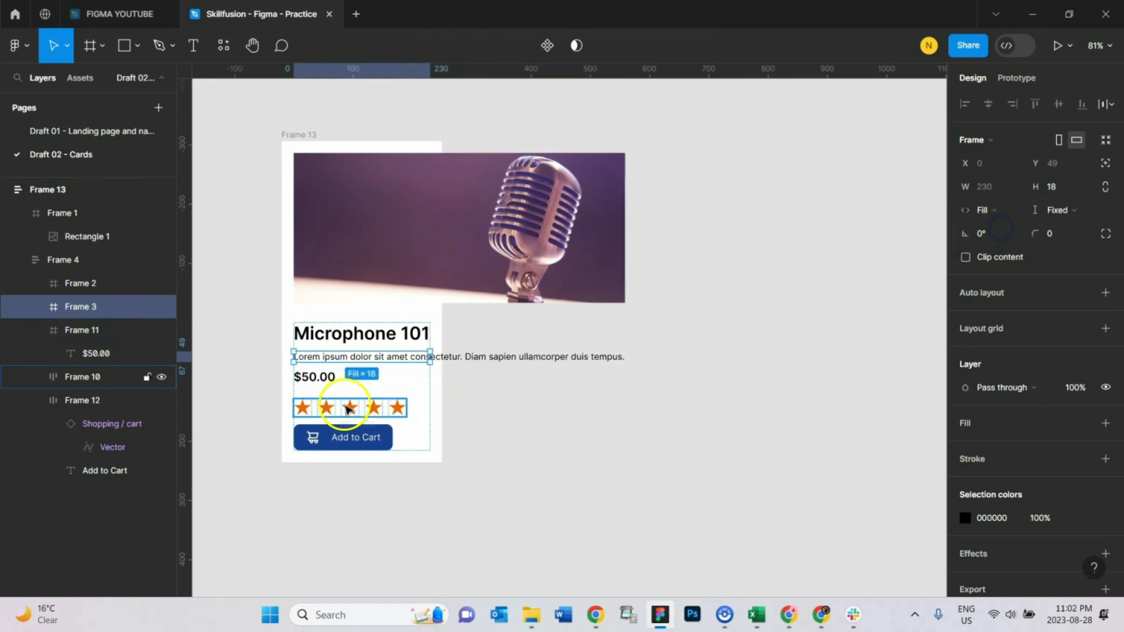
left_click(382, 381)
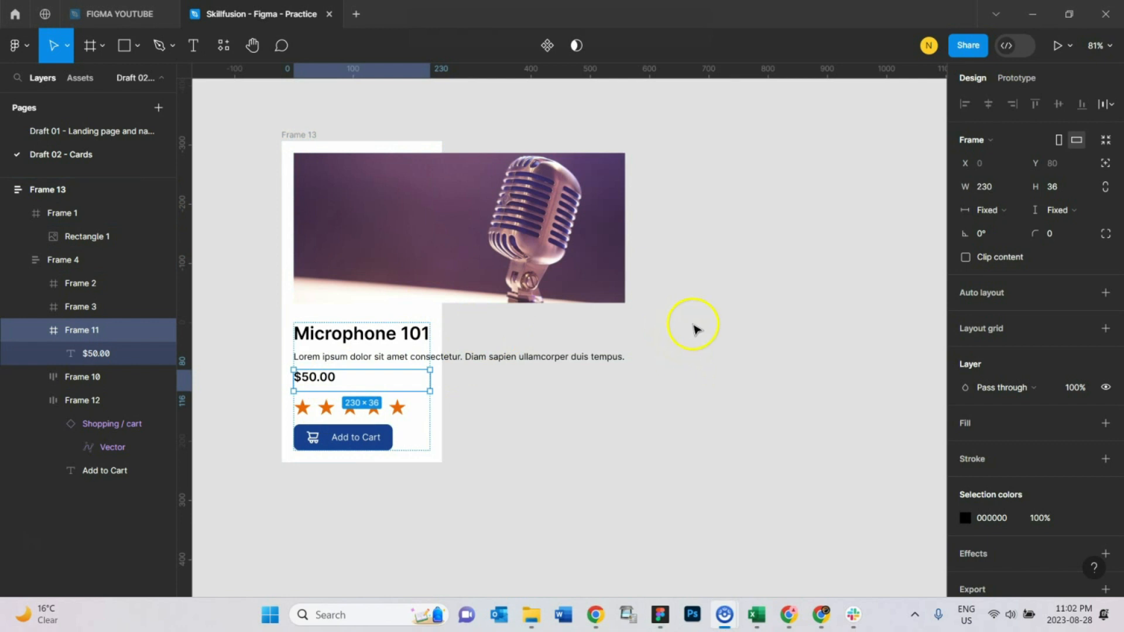
left_click(310, 134)
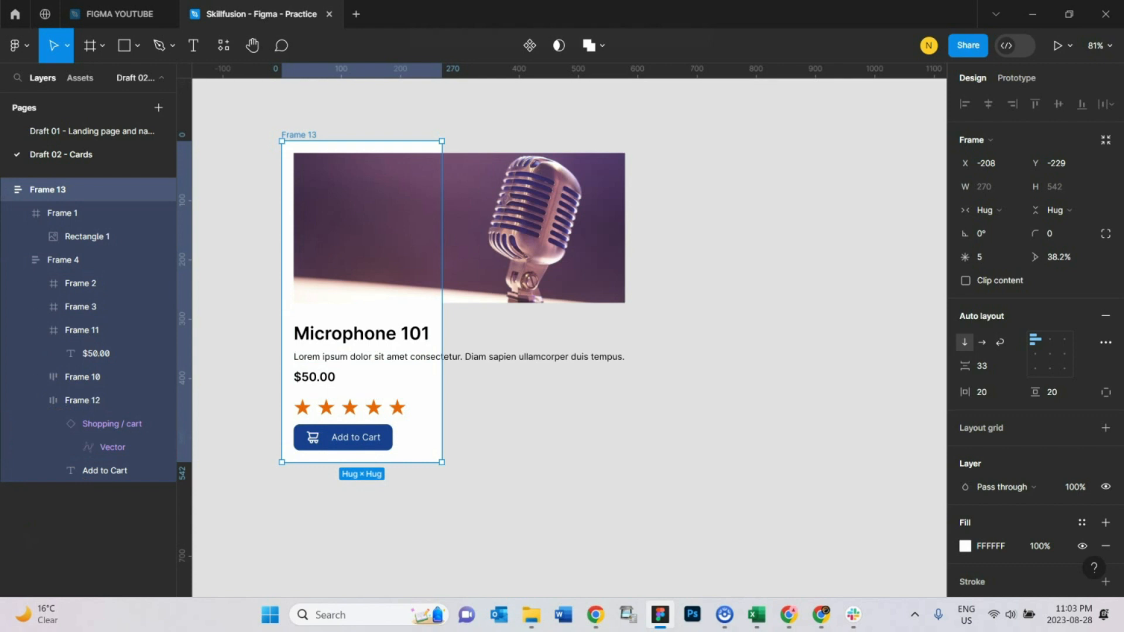
Step: Set the $50.00 price frame's width to fill its container
double_click(326, 378)
left_click(326, 378)
left_click(683, 470)
left_click(313, 378)
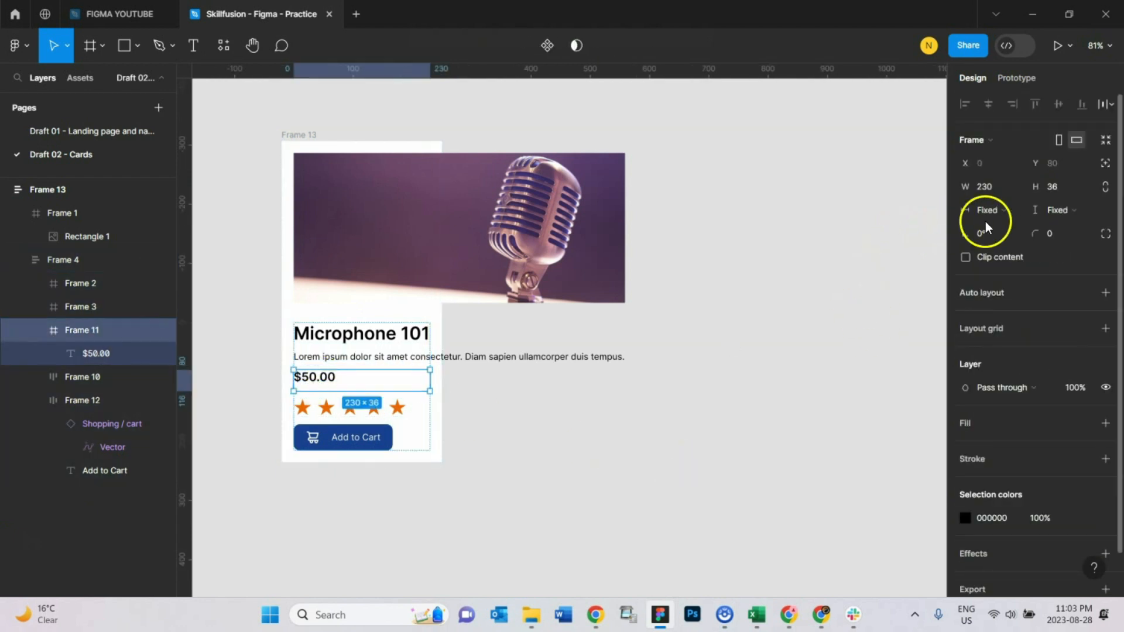
left_click(999, 215)
left_click(1014, 229)
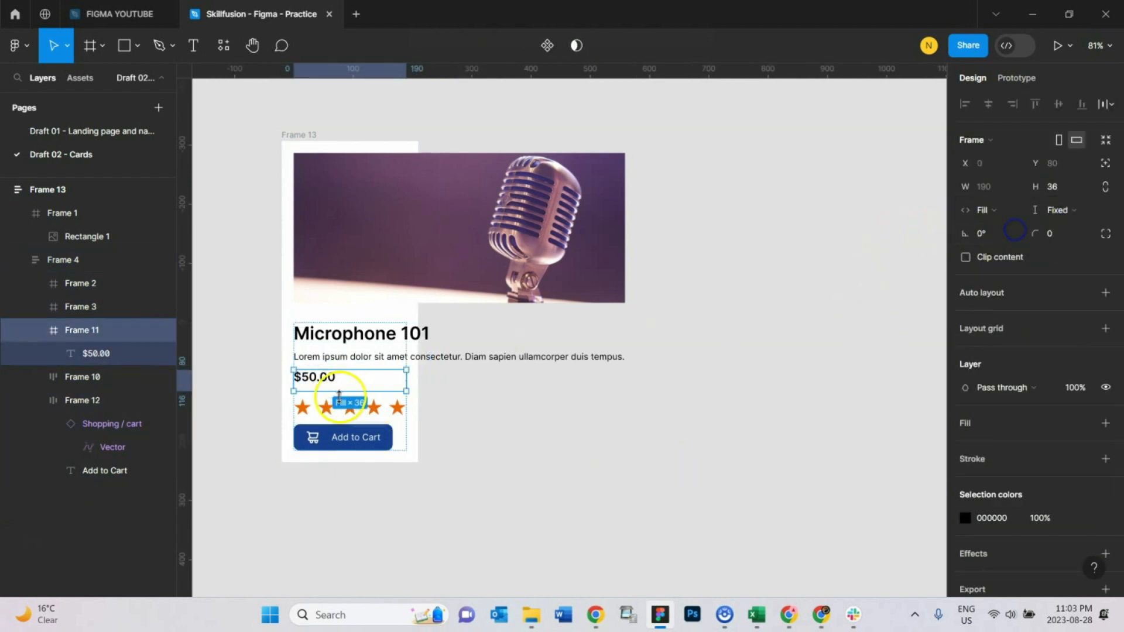
Step: Set the star rating frame's width to fill its container
left_click(363, 406)
left_click(997, 210)
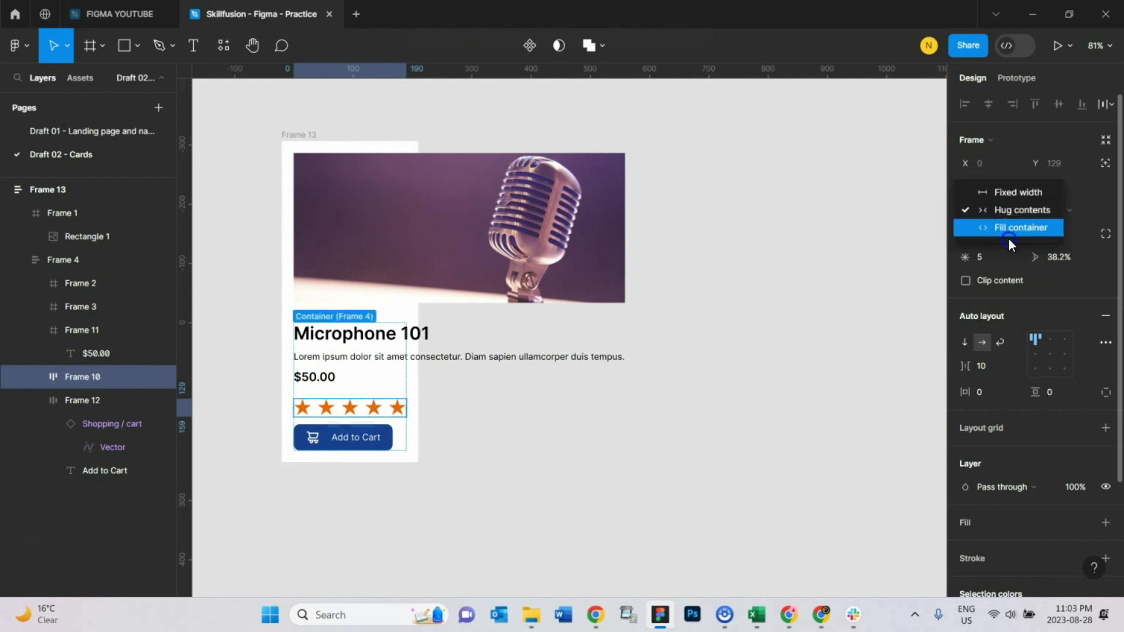
left_click(1012, 227)
Step: Set the Add to Cart button frame's width to fill its container
left_click(354, 445)
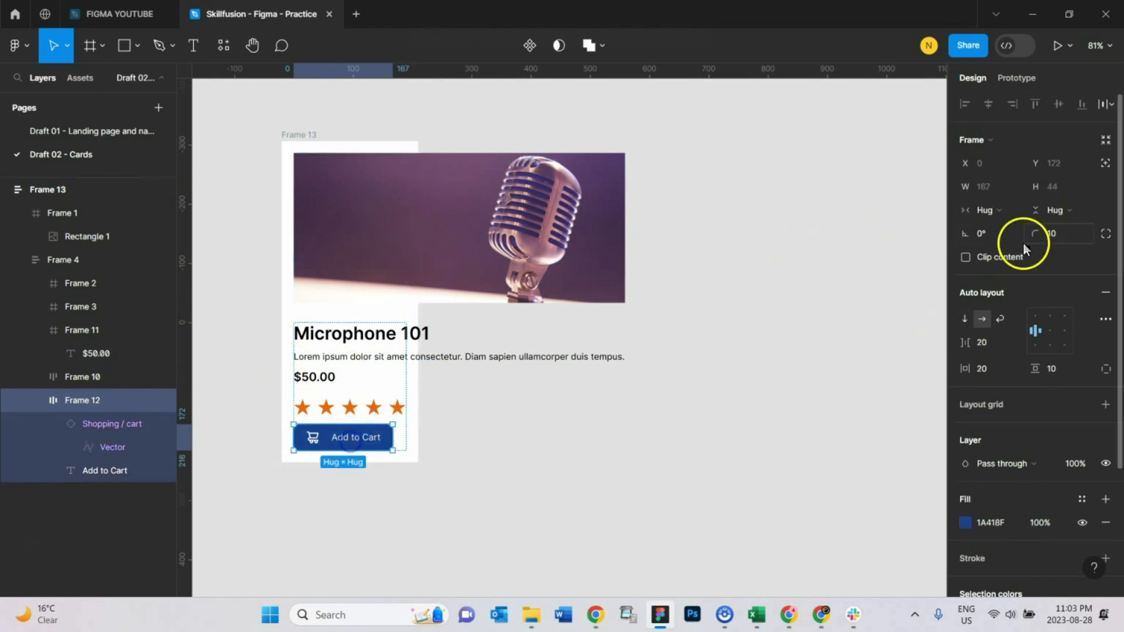
left_click(996, 210)
left_click(1010, 227)
left_click(556, 420)
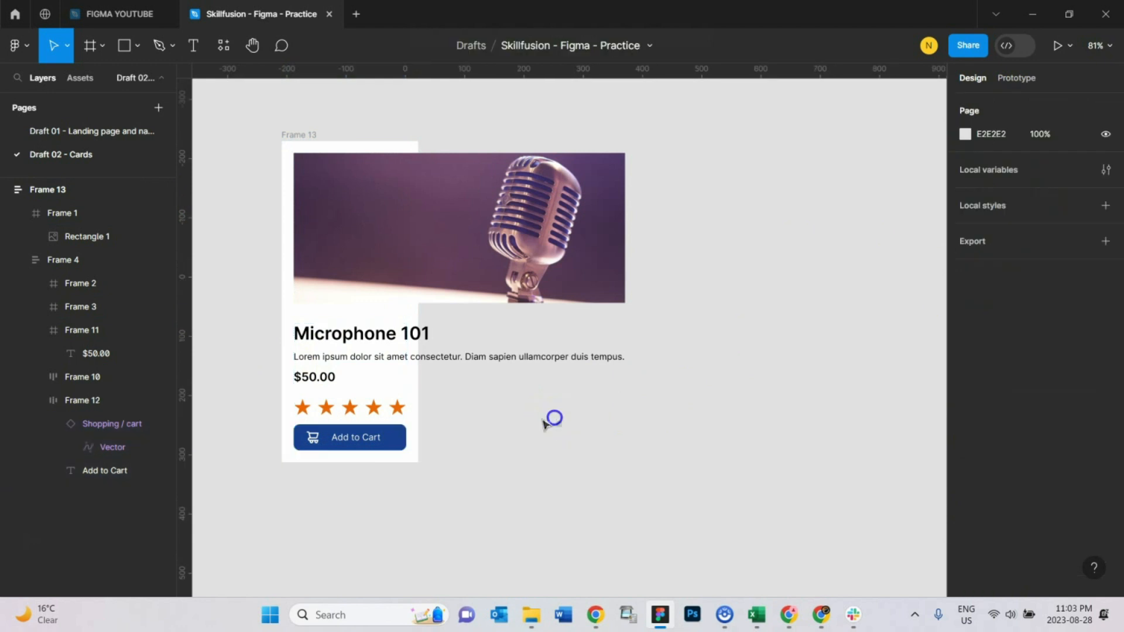
Step: Set the Add to Cart label text's width to fill the button
left_click(343, 436)
double_click(346, 435)
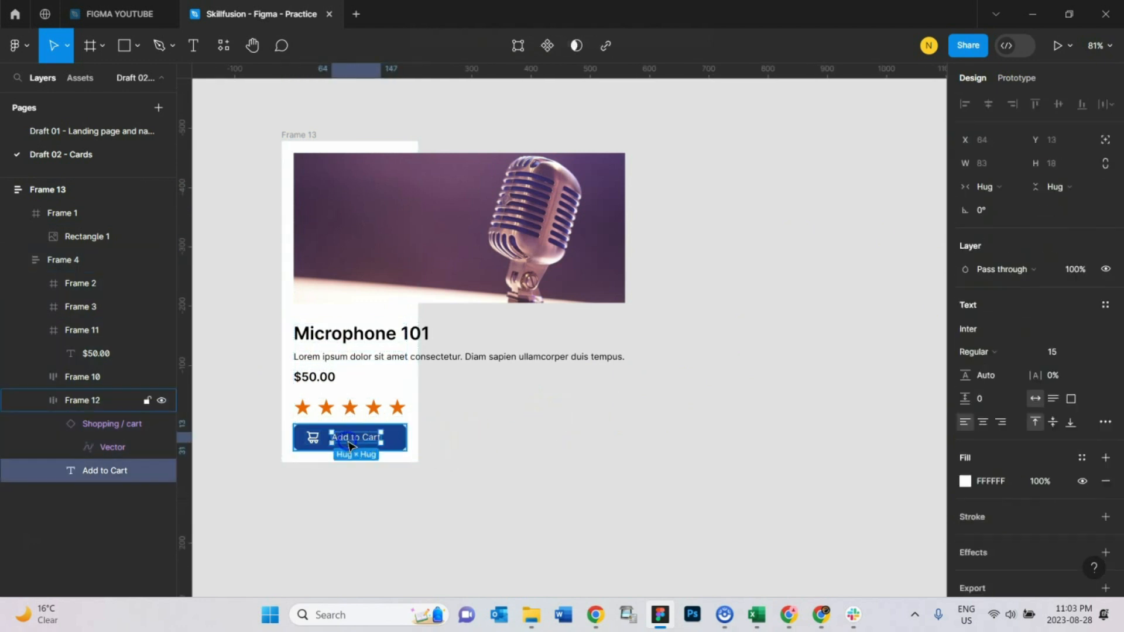
left_click(989, 187)
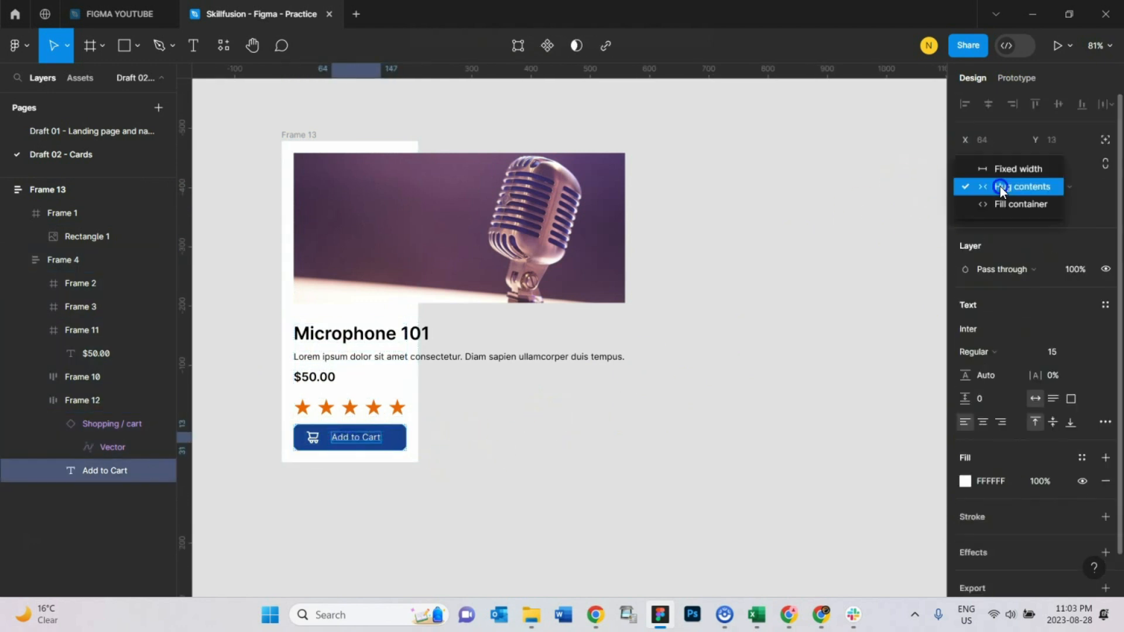
left_click(999, 201)
left_click(502, 454)
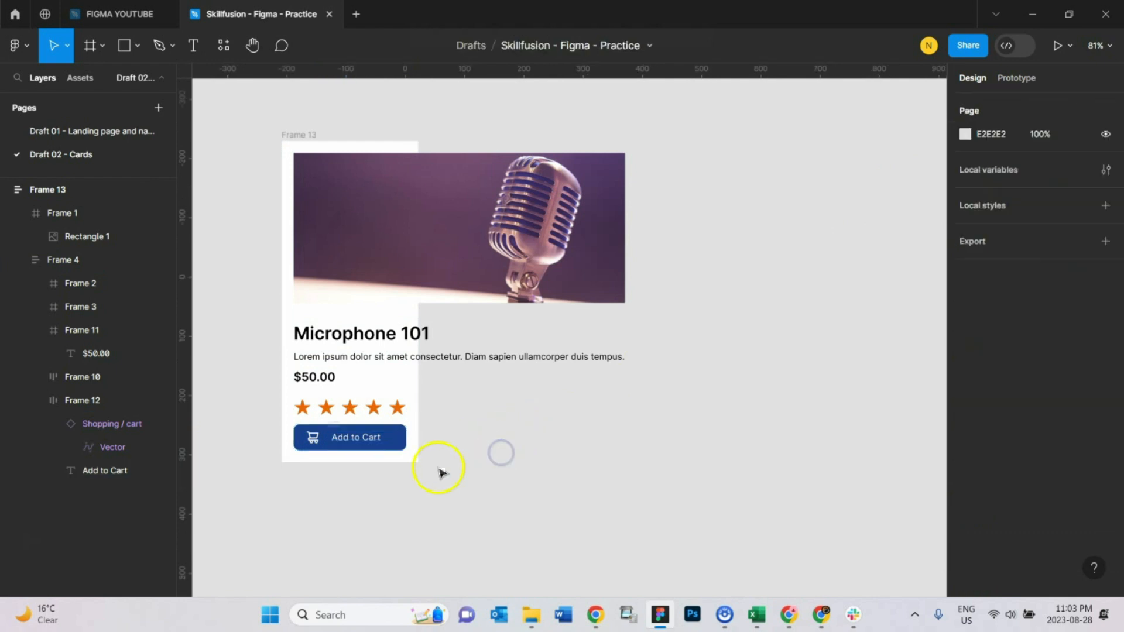
double_click(363, 438)
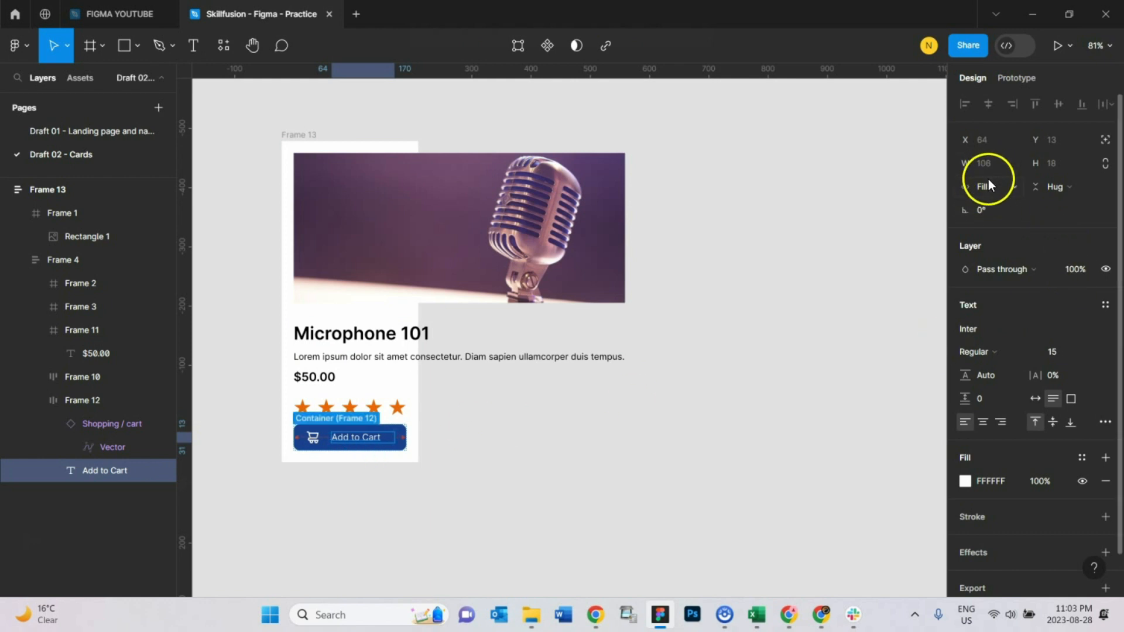
left_click(542, 404)
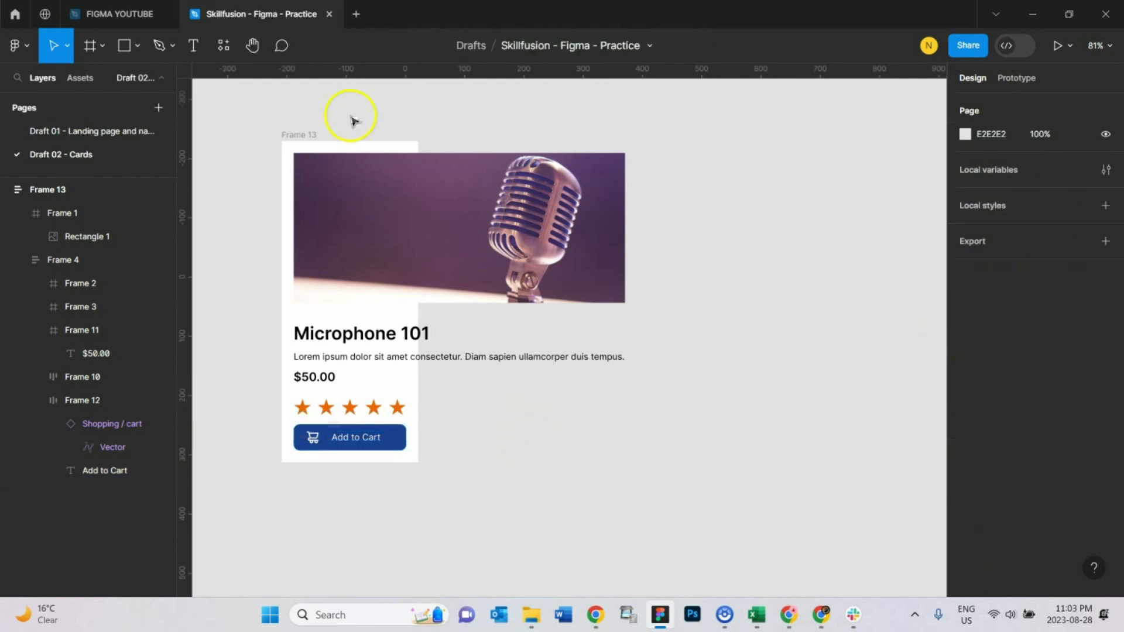
Step: Shrink the image rectangle to about 190 wide so it matches its frame
left_click(310, 136)
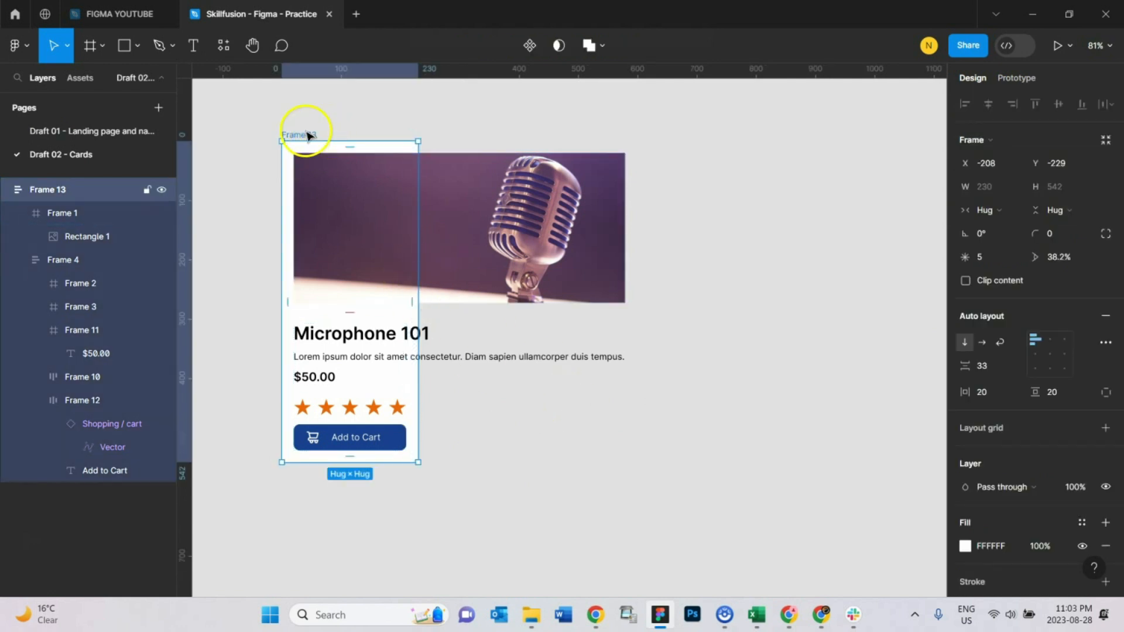
left_click(477, 201)
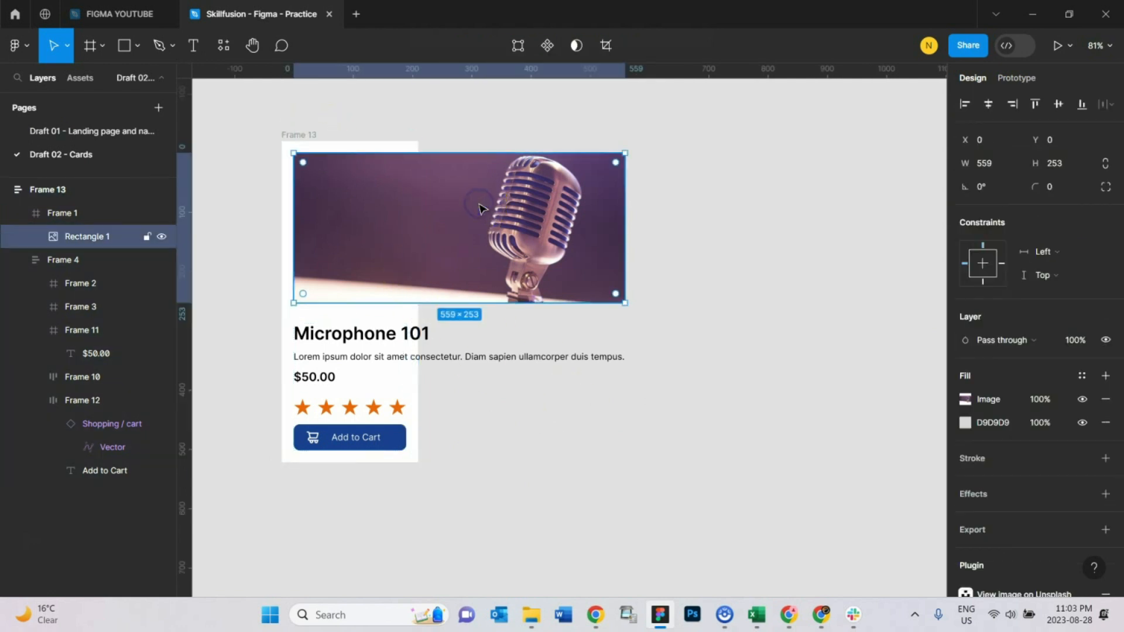
left_click(297, 134)
left_click(355, 208)
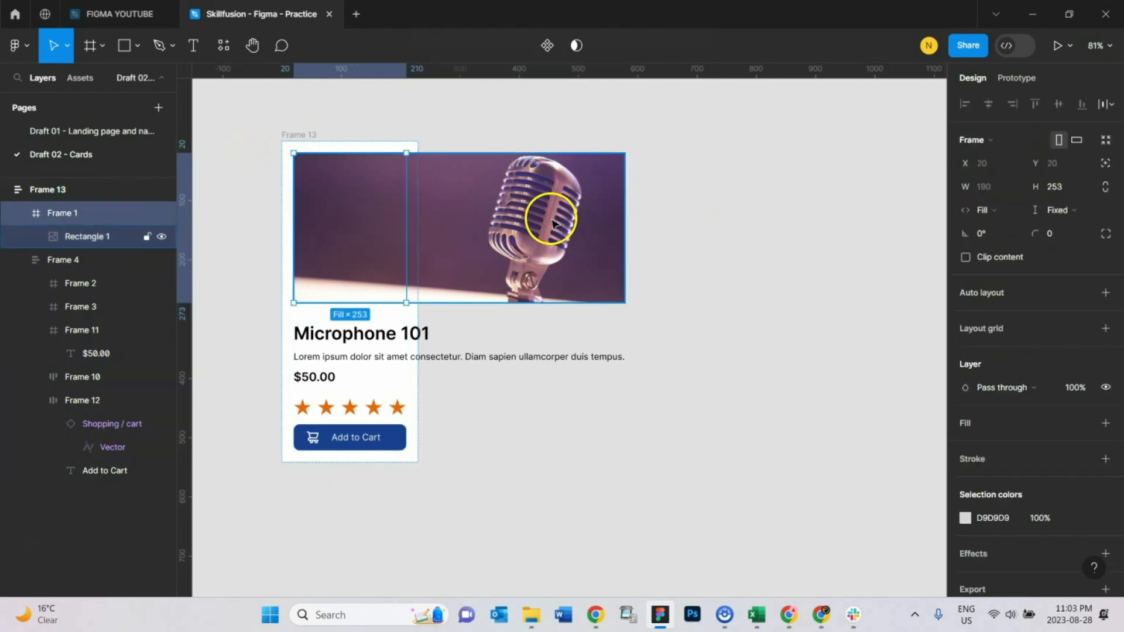
left_click(504, 208)
left_click_drag(624, 228, 406, 248)
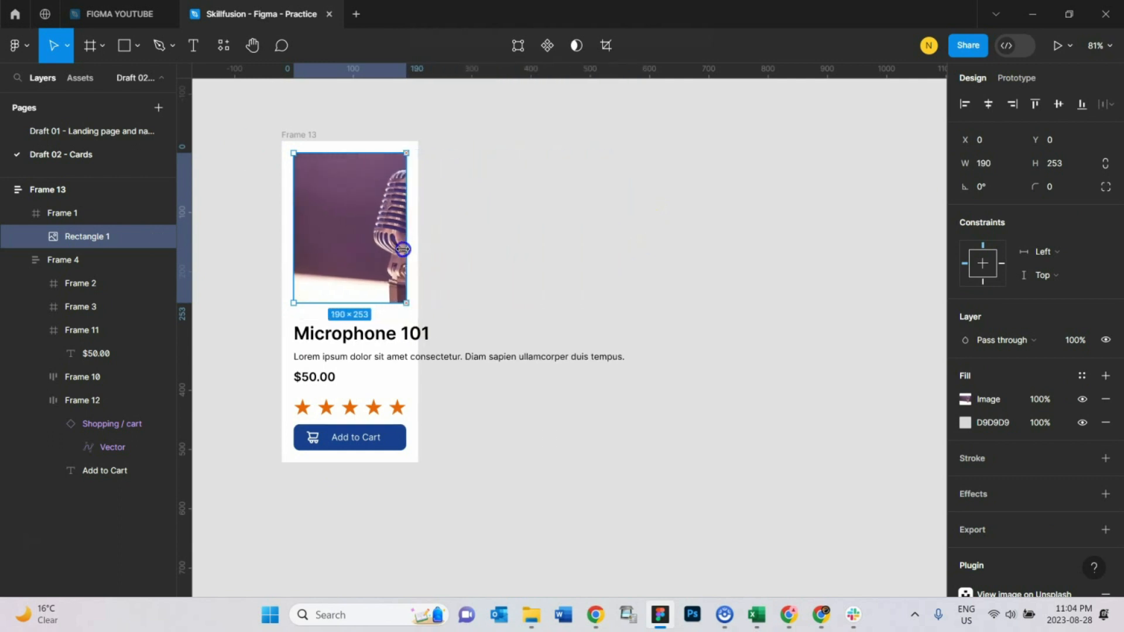
Step: Widen the card frame to about 586
left_click(451, 231)
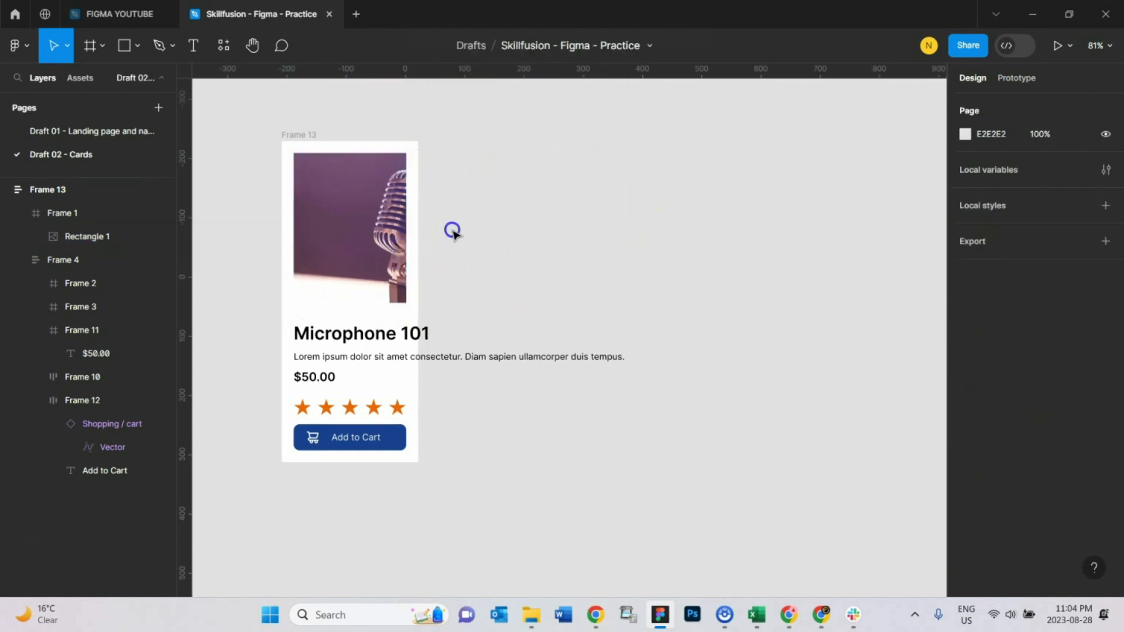
left_click(294, 128)
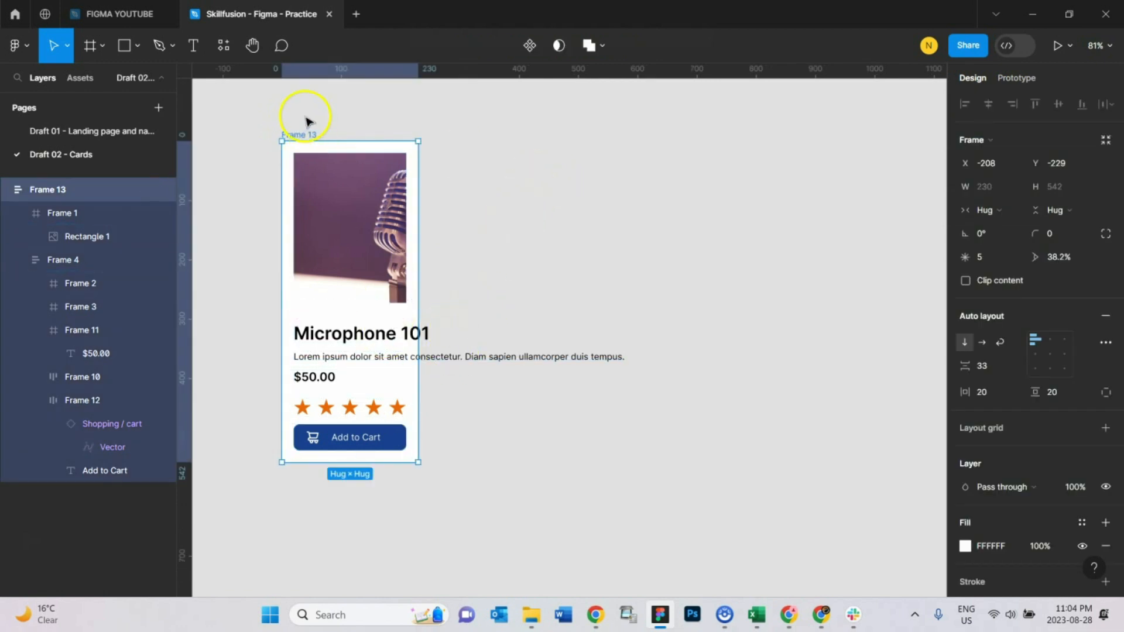
left_click_drag(419, 218, 630, 279)
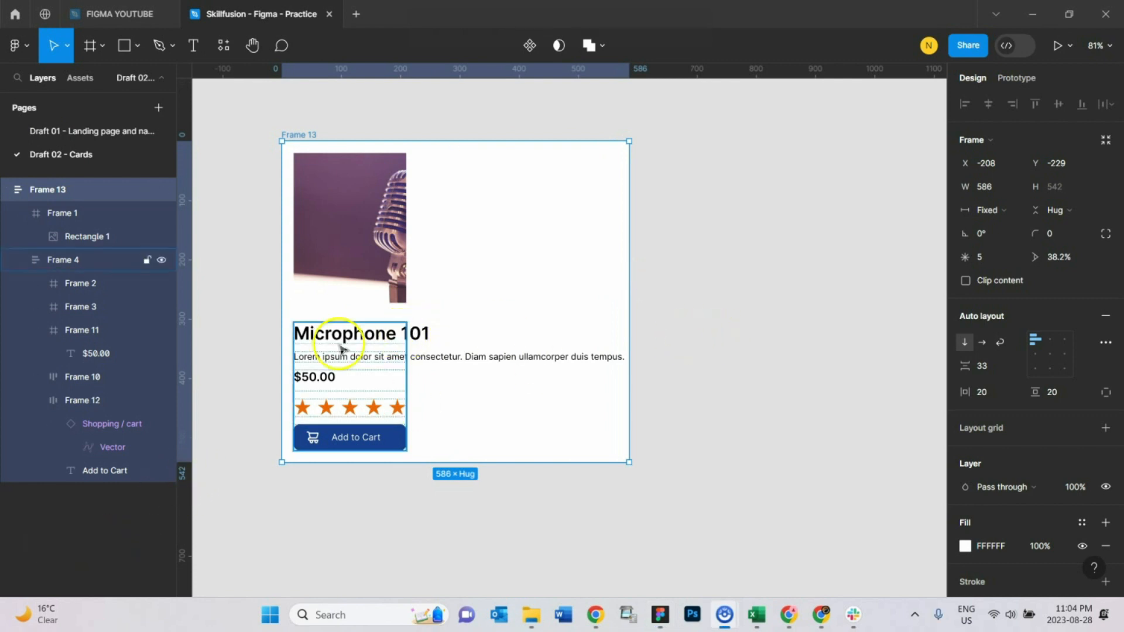
Step: Set the details frame below the image to fill the card's width
left_click(370, 337)
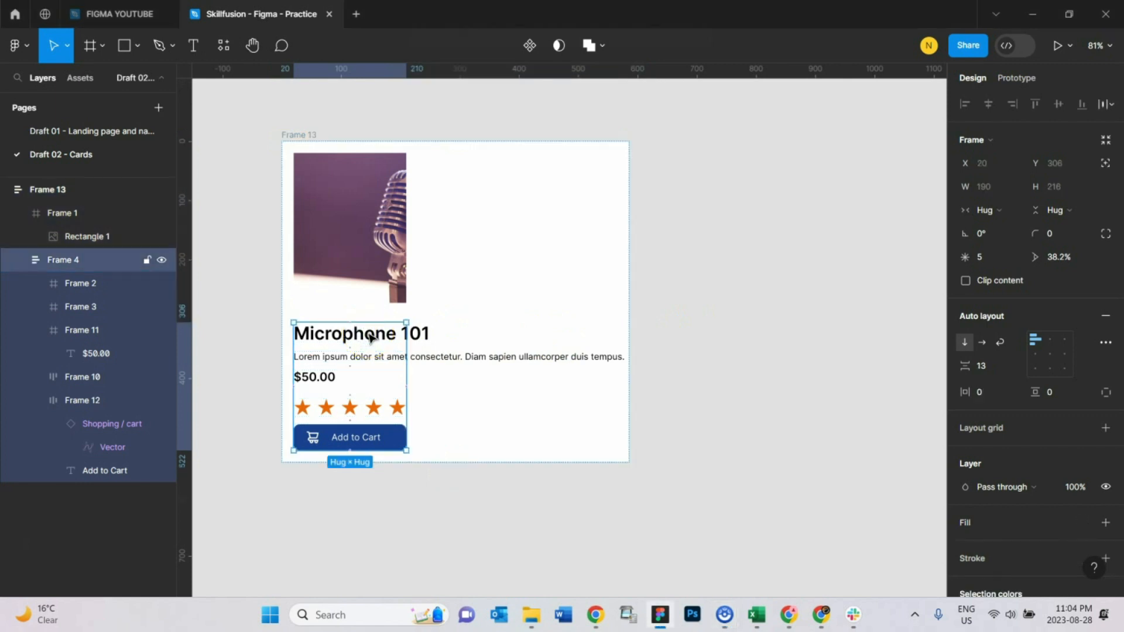
left_click(989, 209)
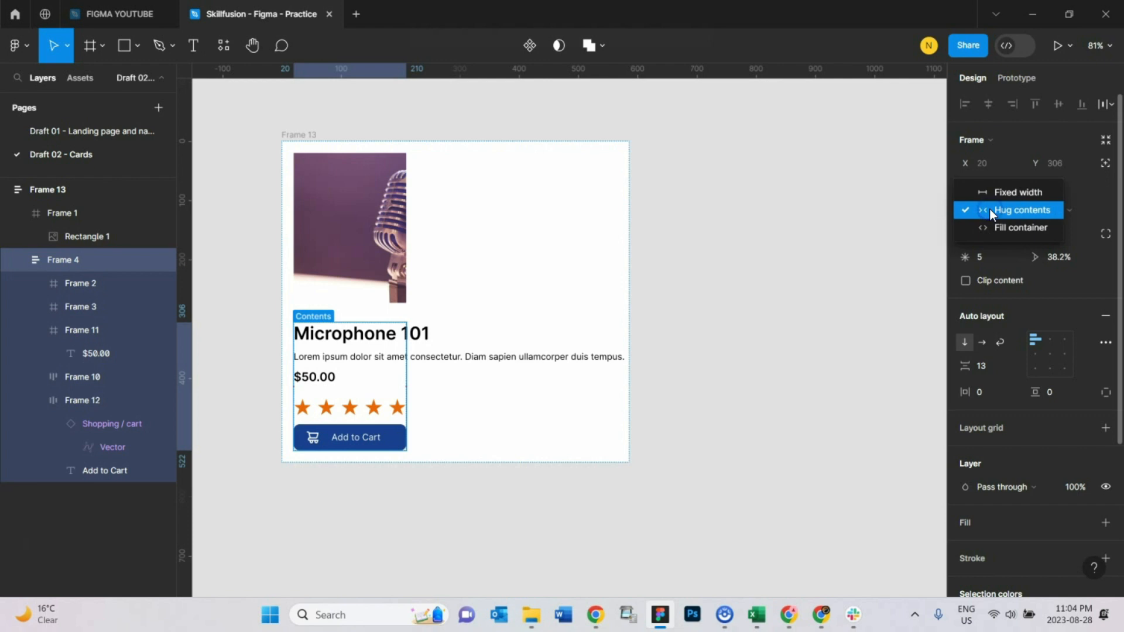
left_click(1002, 224)
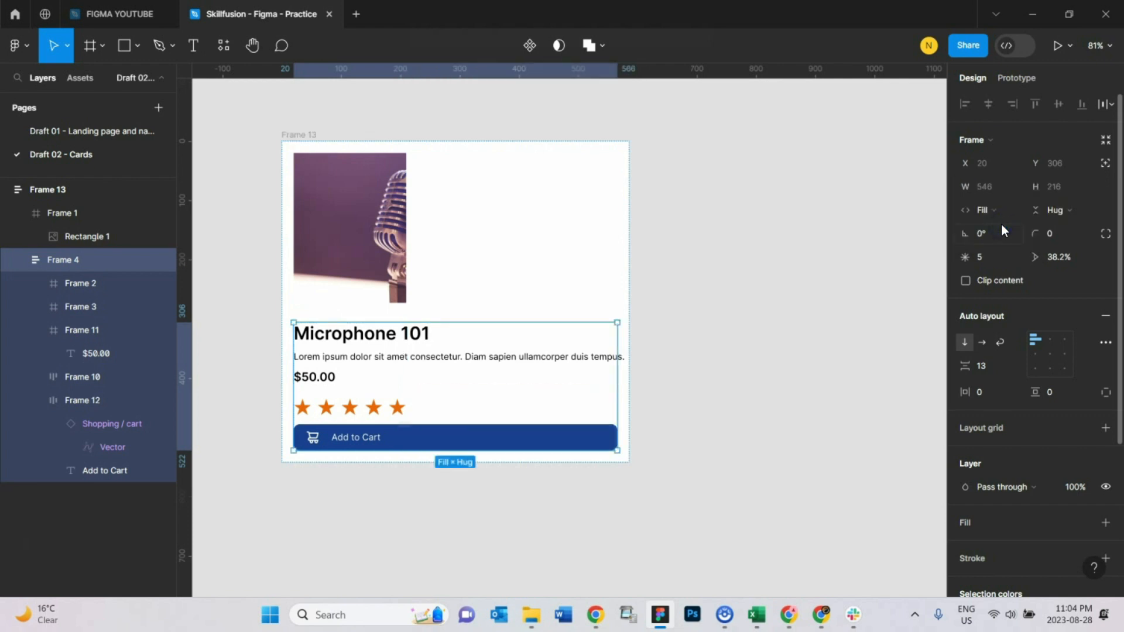
Step: Delete the image rectangle from the image frame
left_click(379, 230)
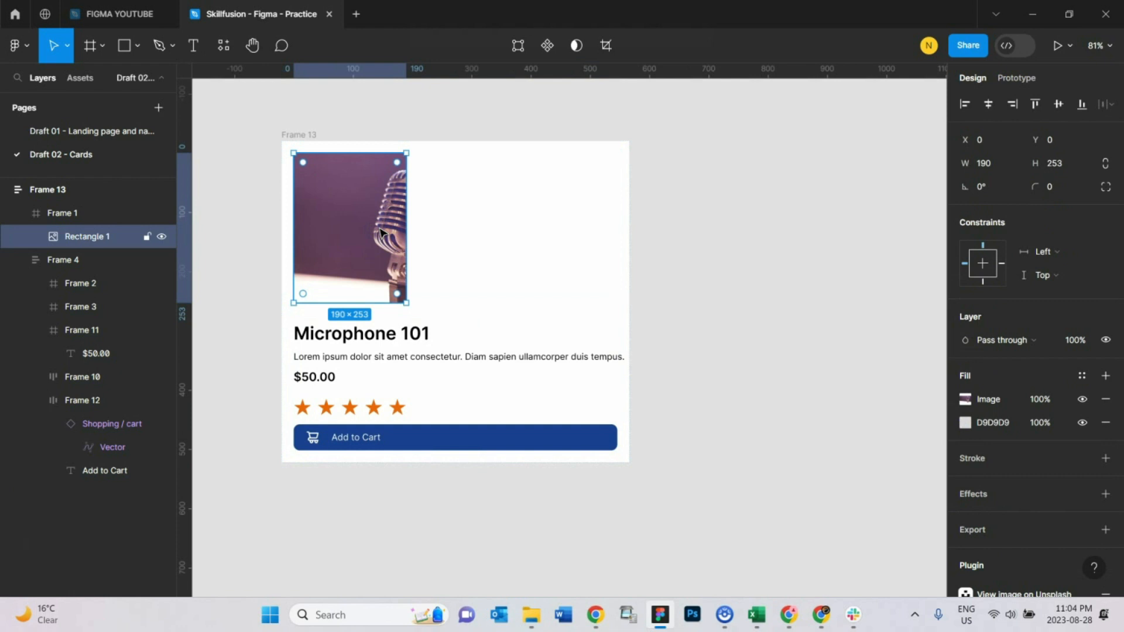
scroll(378, 240, "up", 3)
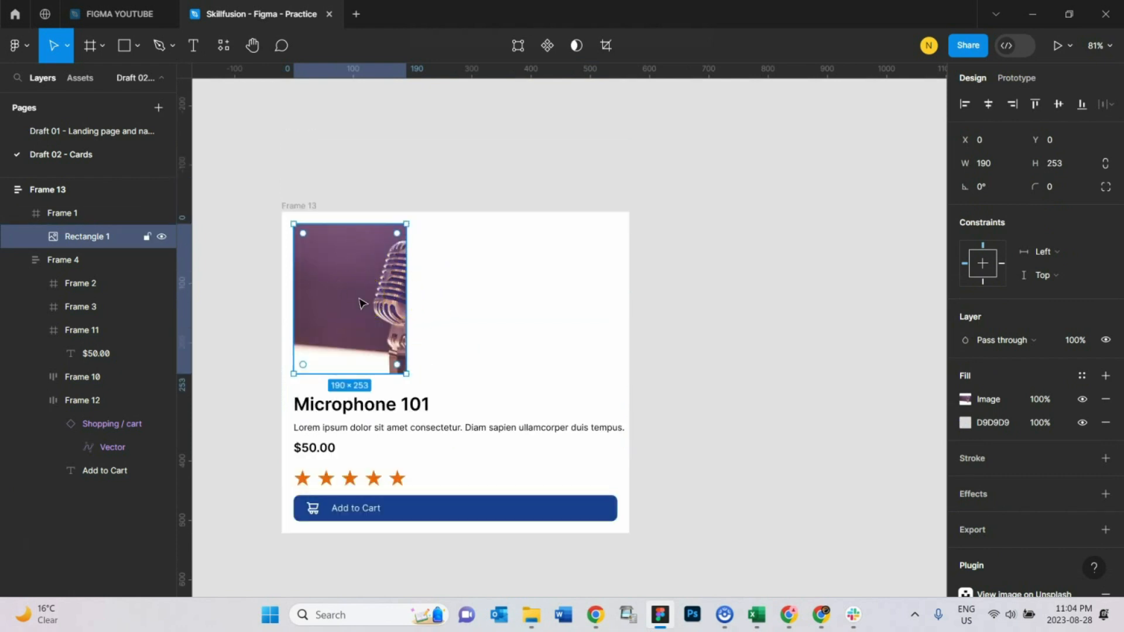
key("Delete")
left_click(384, 280)
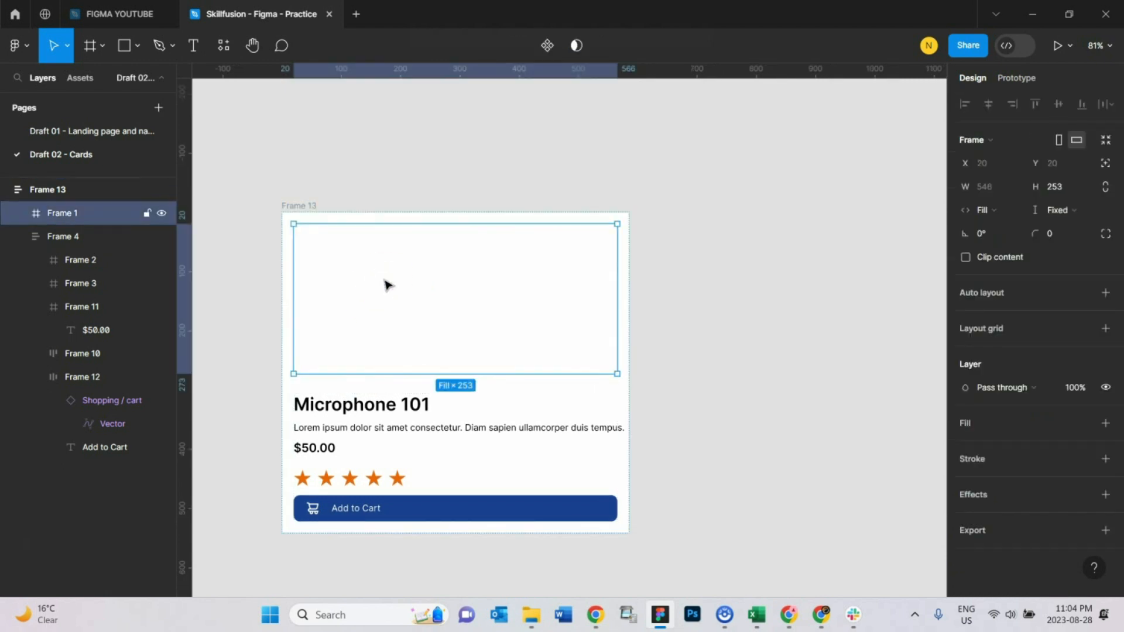
Step: Fill the image frame with the microphone photo from the Unsplash plugin's technology category
right_click(370, 253)
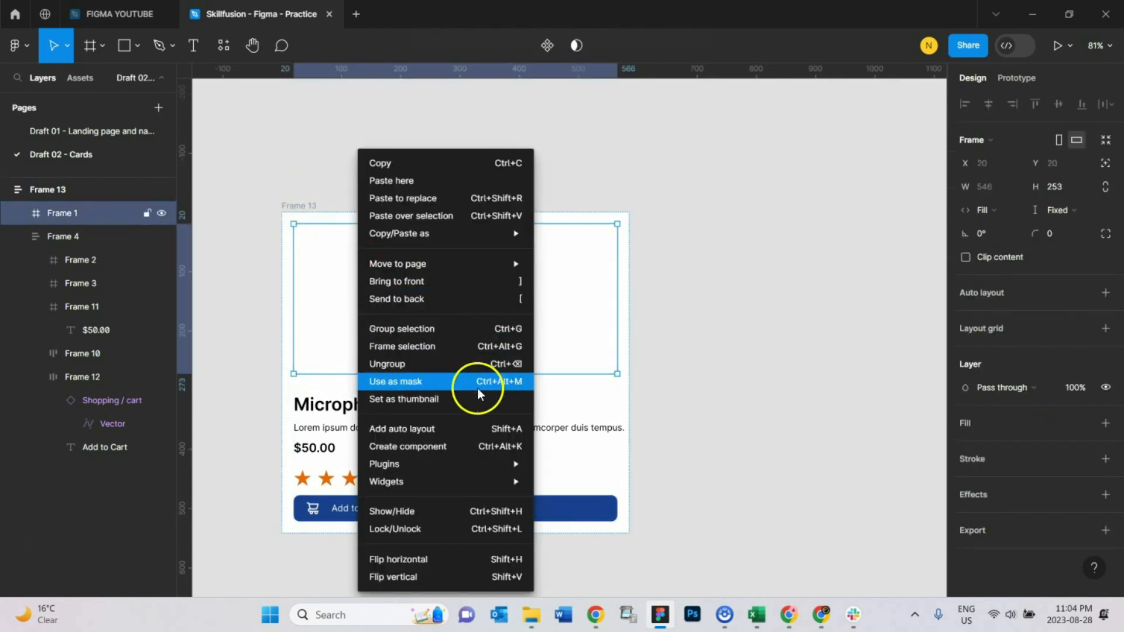
mouse_move(483, 464)
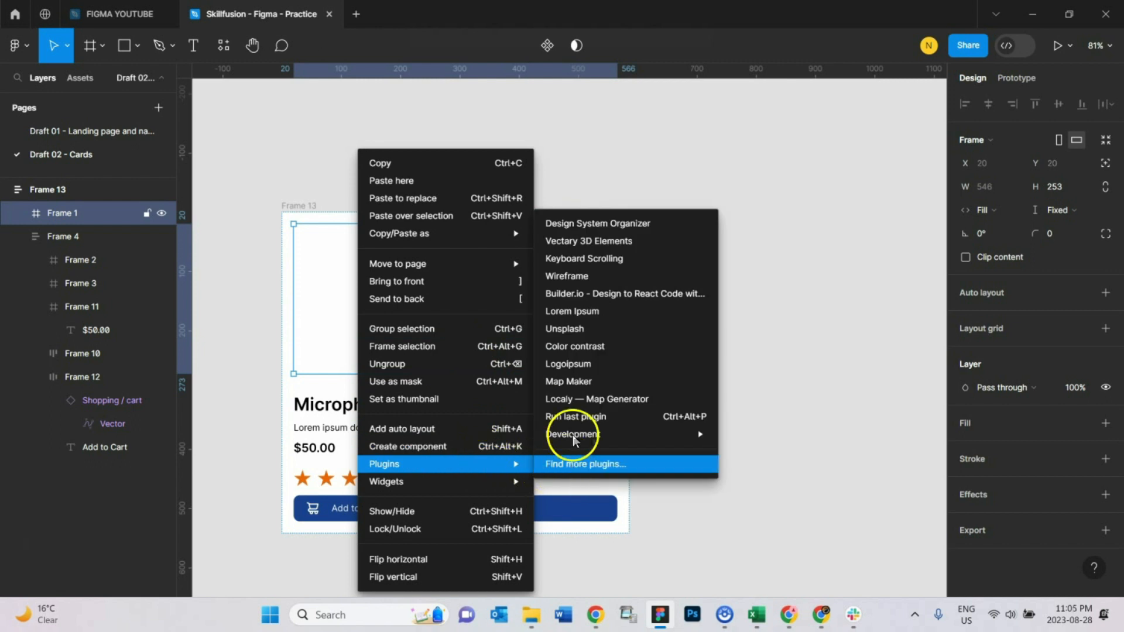
left_click(570, 332)
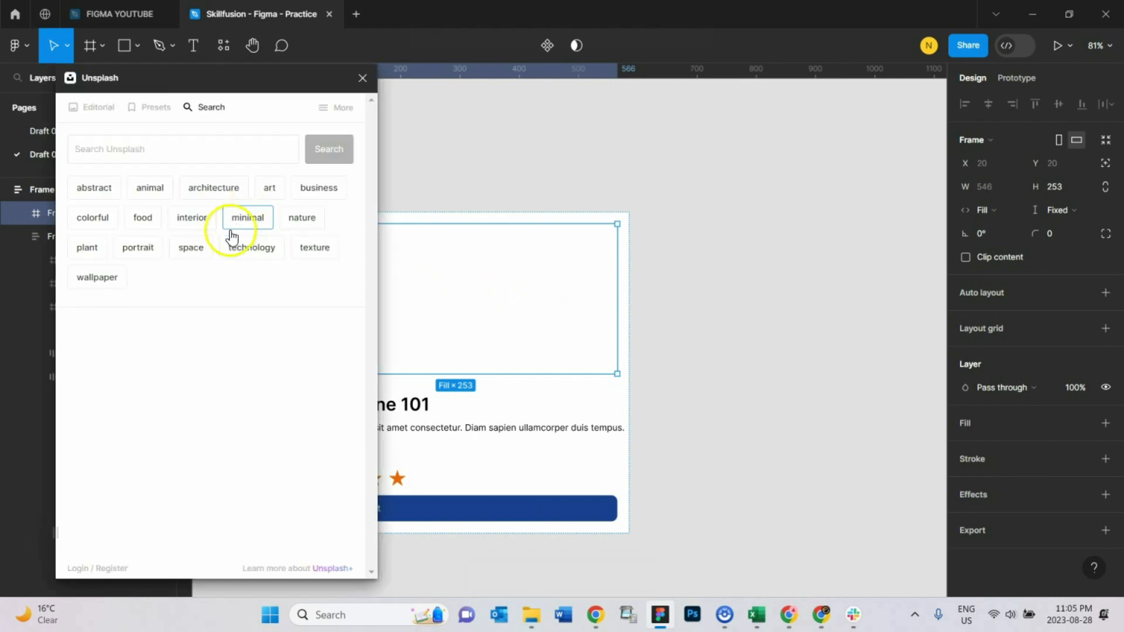
left_click(269, 249)
scroll(255, 395, "down", 15)
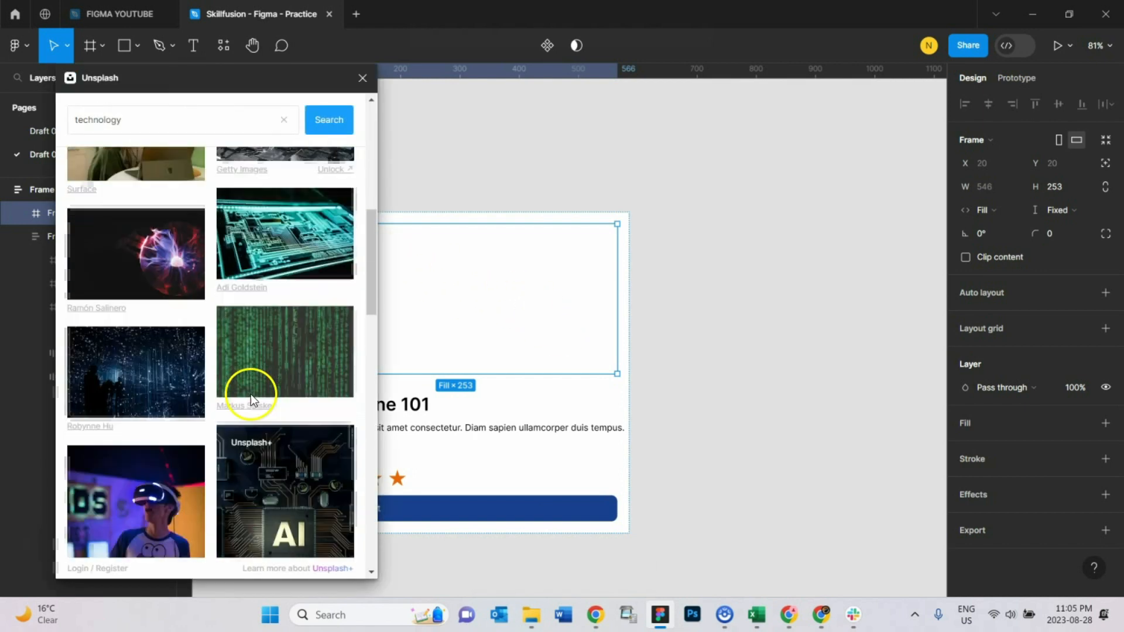
left_click(148, 240)
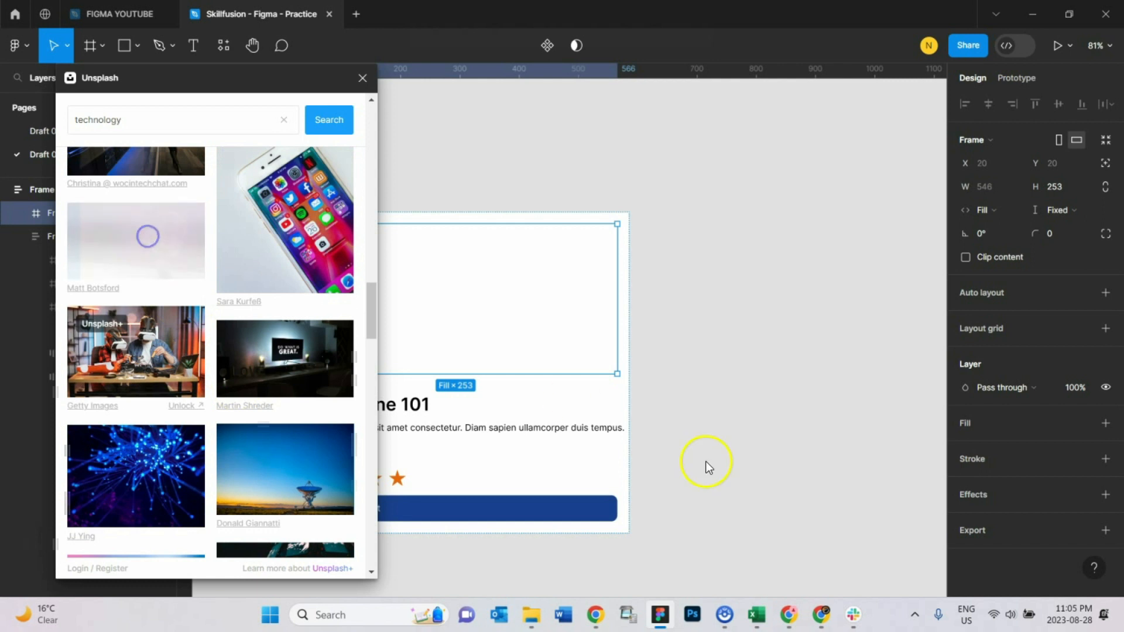
left_click(677, 337)
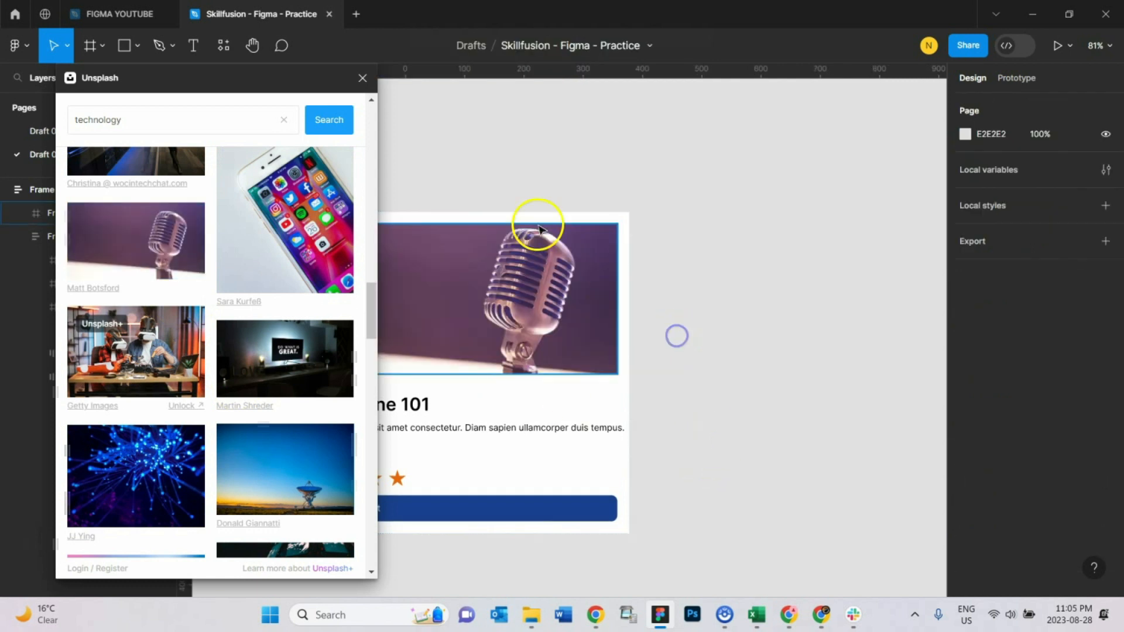
left_click(362, 79)
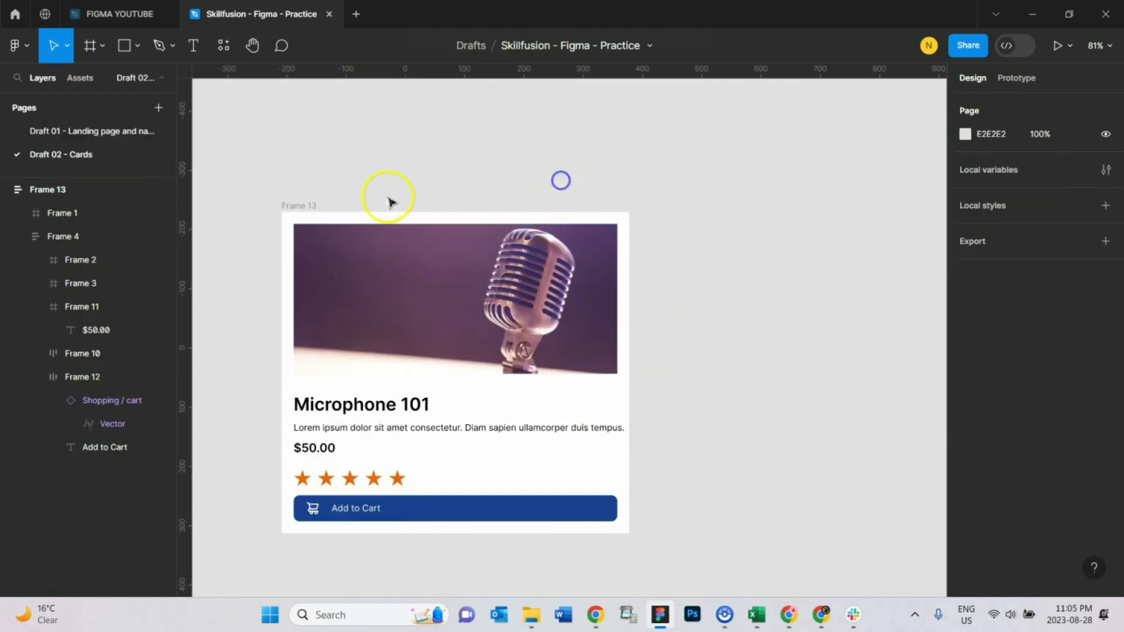
Step: Move the card up and narrow it to about 566 wide
left_click(301, 206)
left_click_drag(301, 206, 377, 157)
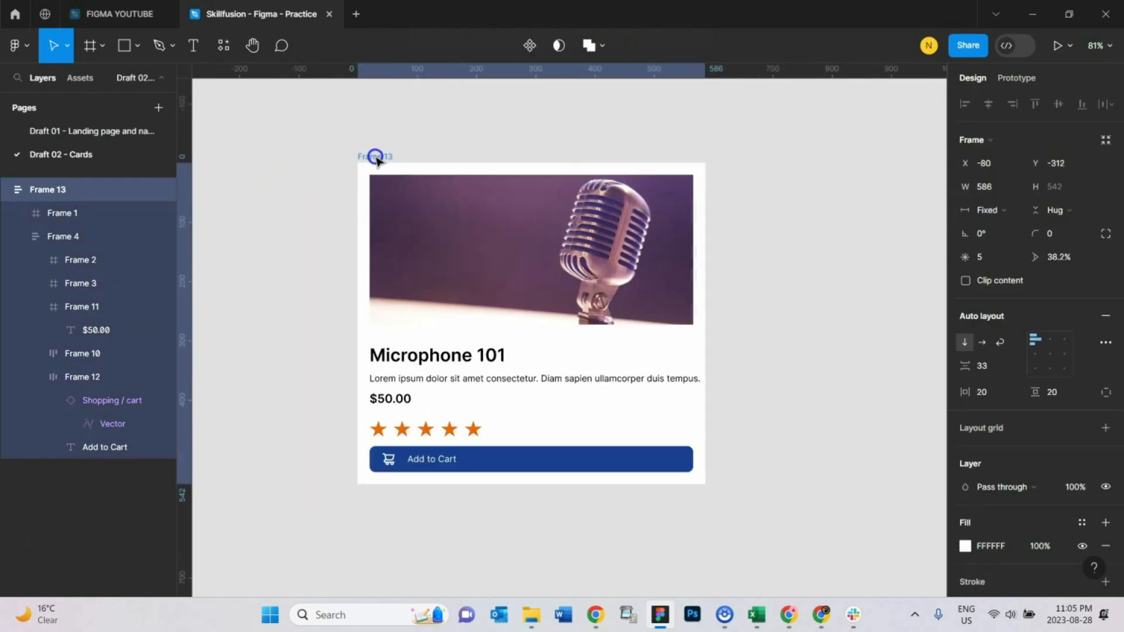
mouse_move(705, 411)
left_mouse_down()
mouse_move(541, 428)
mouse_move(693, 421)
mouse_move(710, 437)
mouse_move(529, 429)
mouse_move(739, 423)
mouse_move(622, 419)
mouse_move(733, 406)
mouse_move(597, 427)
mouse_move(693, 422)
left_mouse_up()
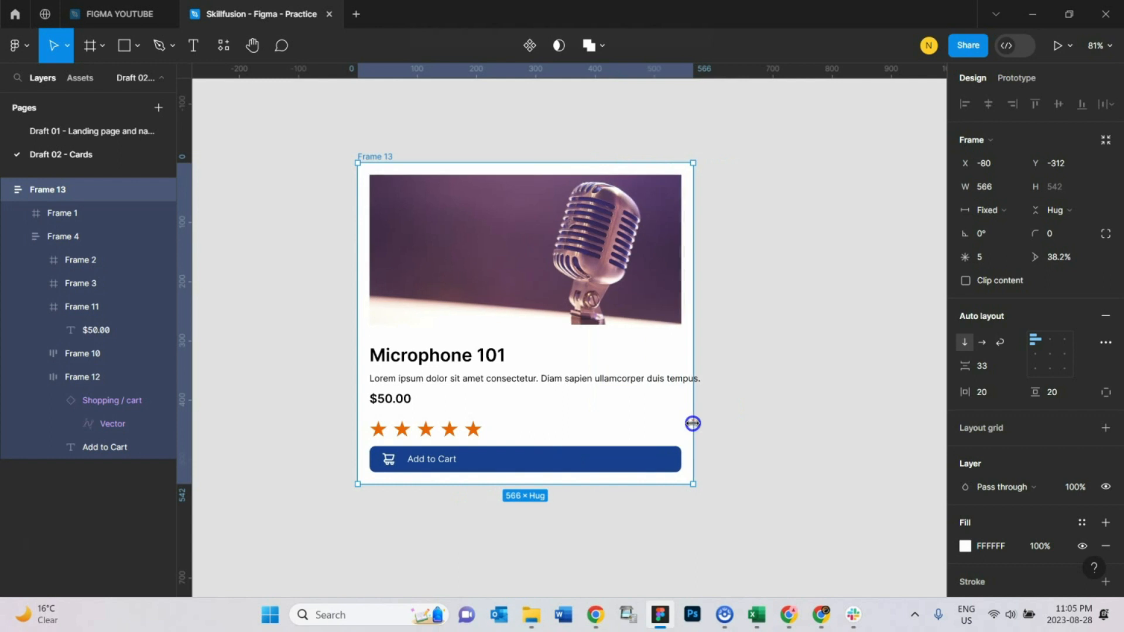
Step: Inspect the resizing of the details, title and description frames
left_click(446, 358)
left_click(450, 359)
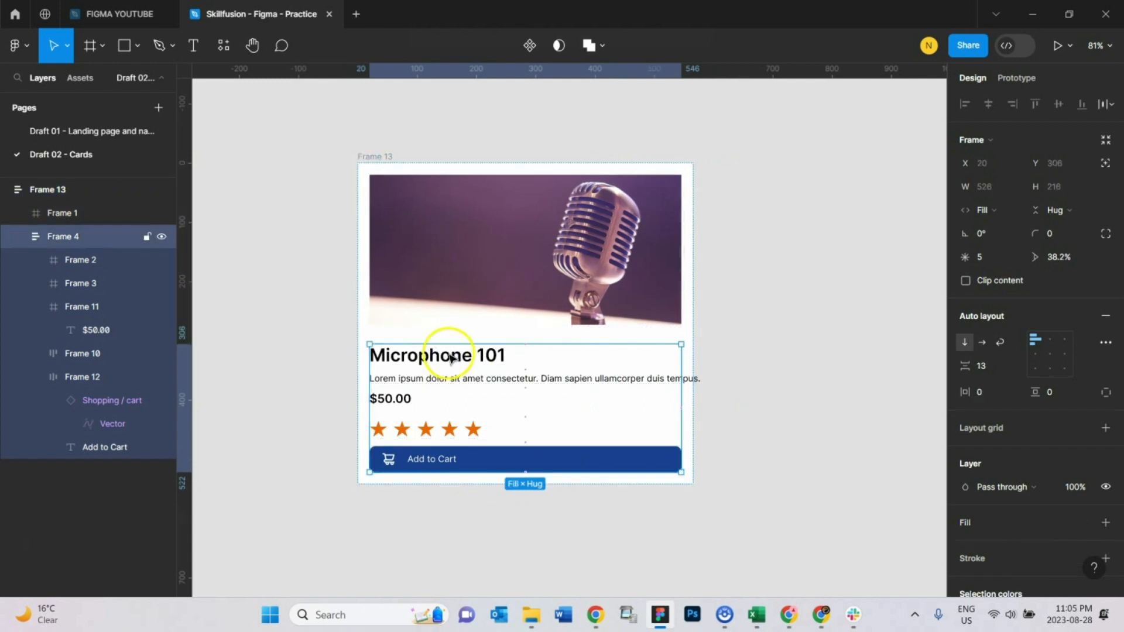
left_click(451, 358)
left_click(446, 359)
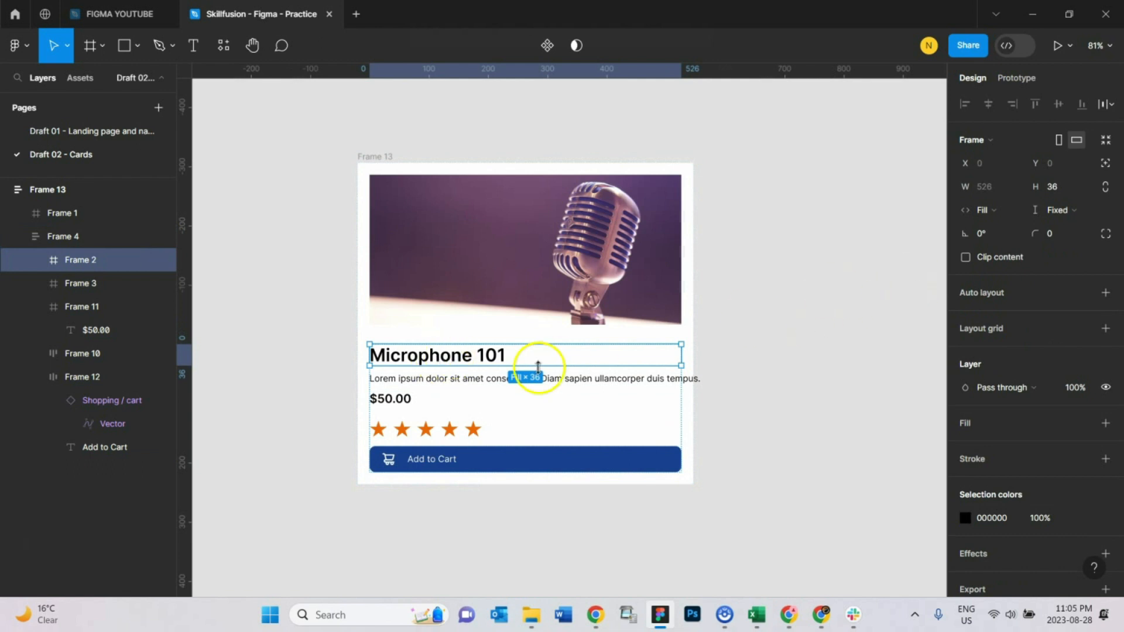
left_click(497, 384)
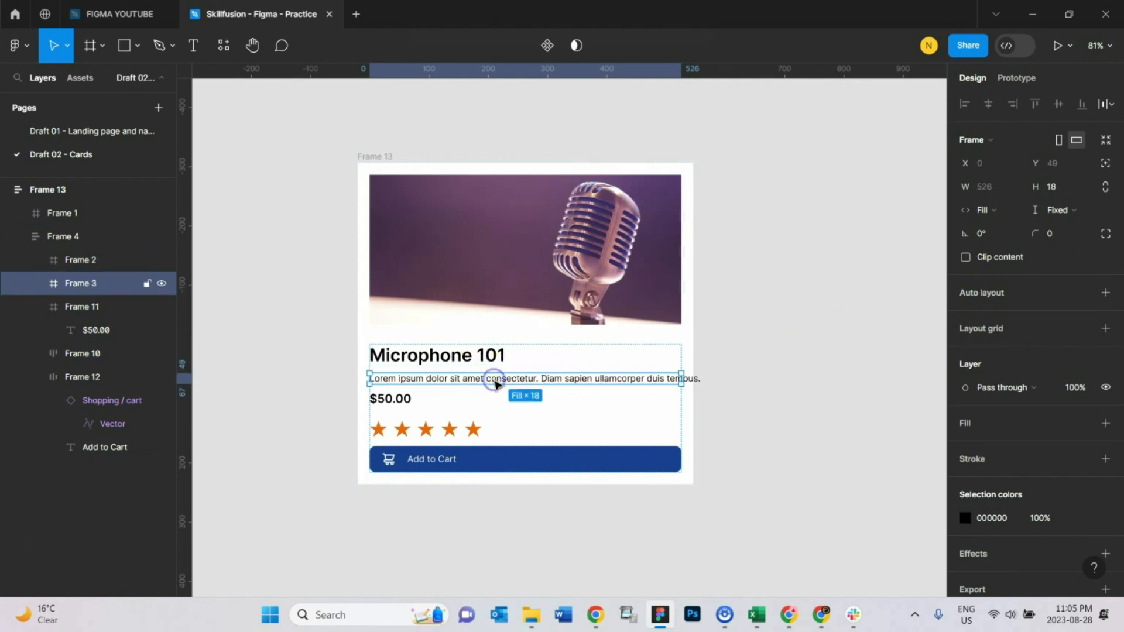
Step: Inspect the description, price, star rating and button frames inside the card
left_click(452, 382)
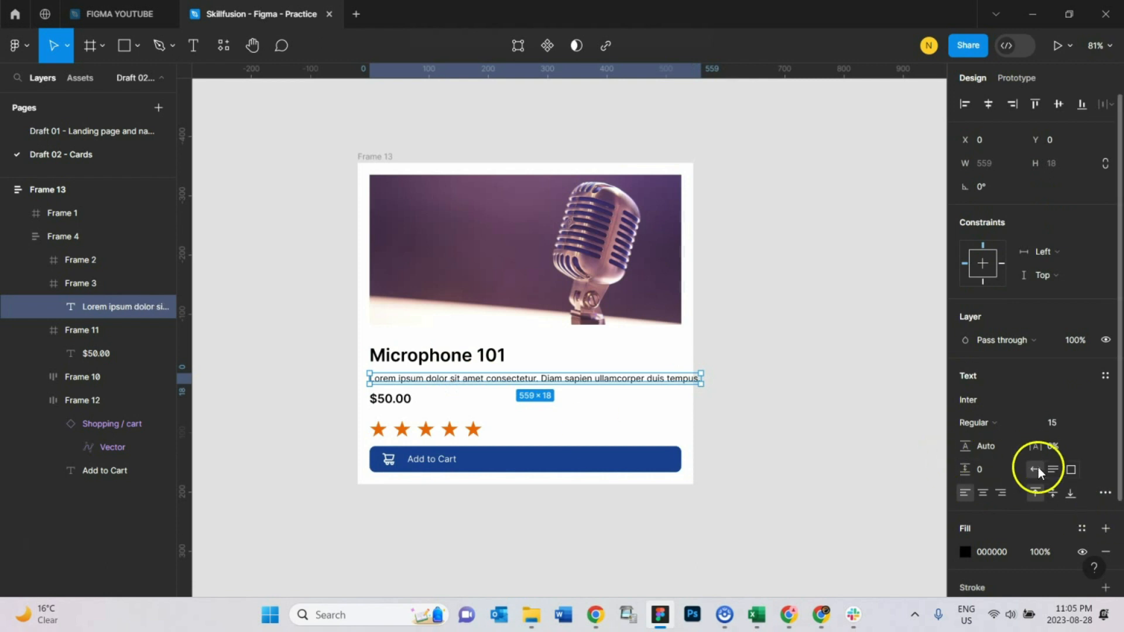
left_click(427, 397)
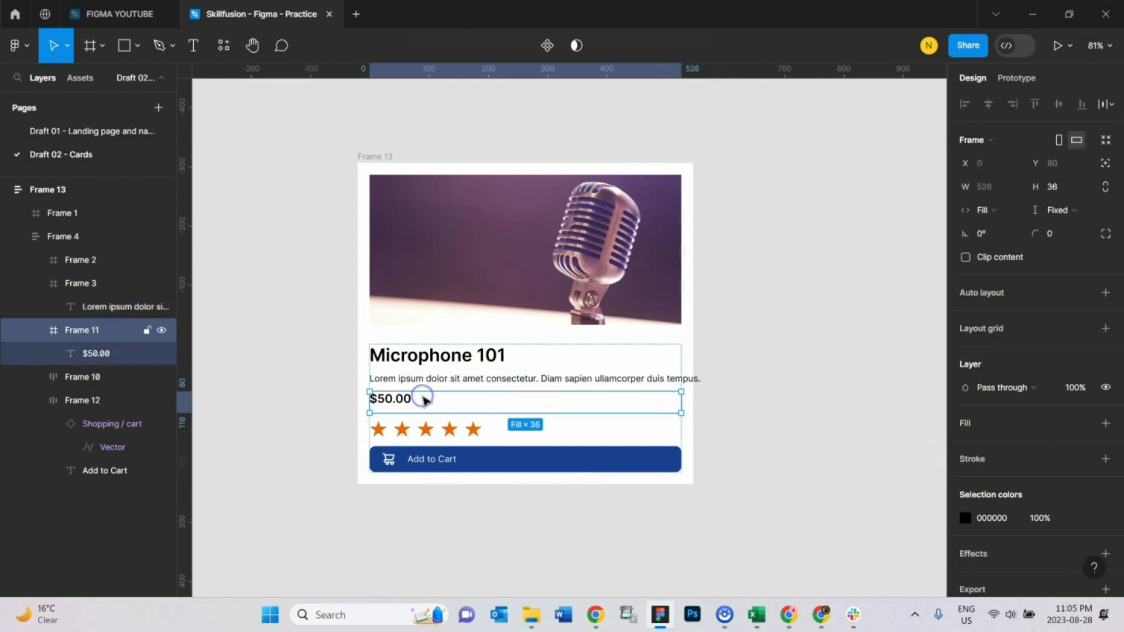
left_click(431, 426)
left_click(431, 457)
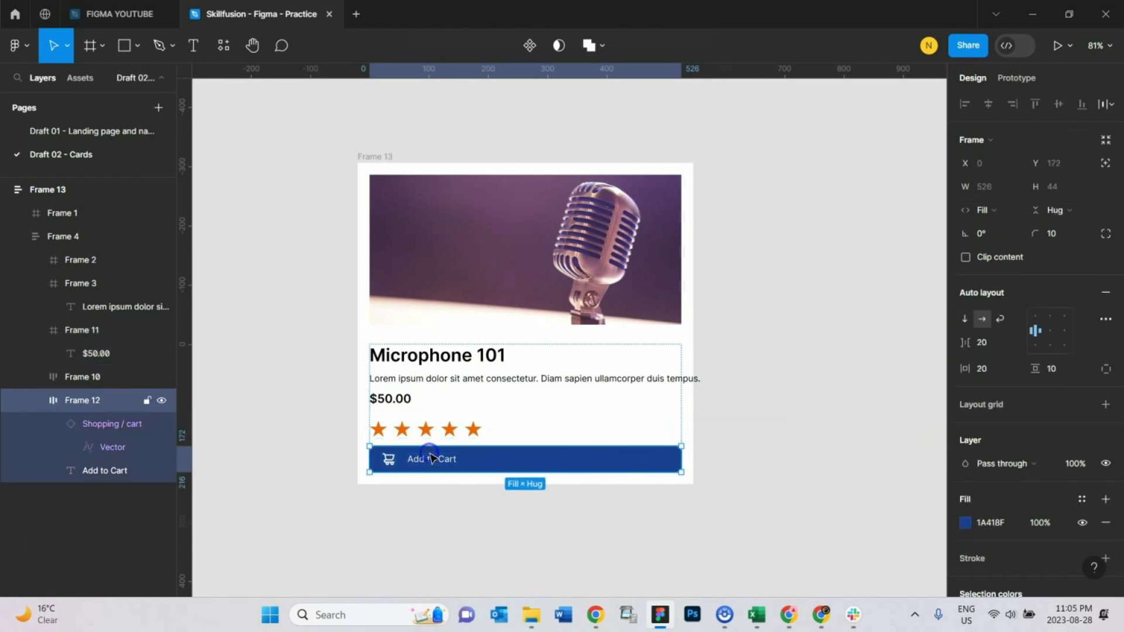
Step: Center-align the Add to Cart label and set its font weight to Medium
double_click(433, 461)
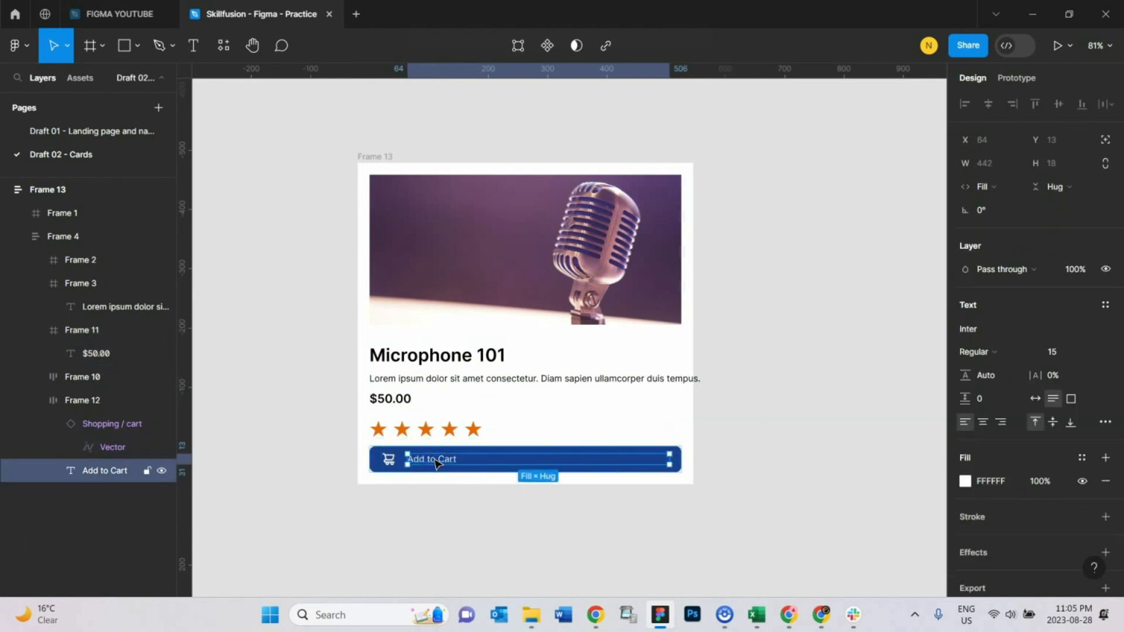
left_click(983, 422)
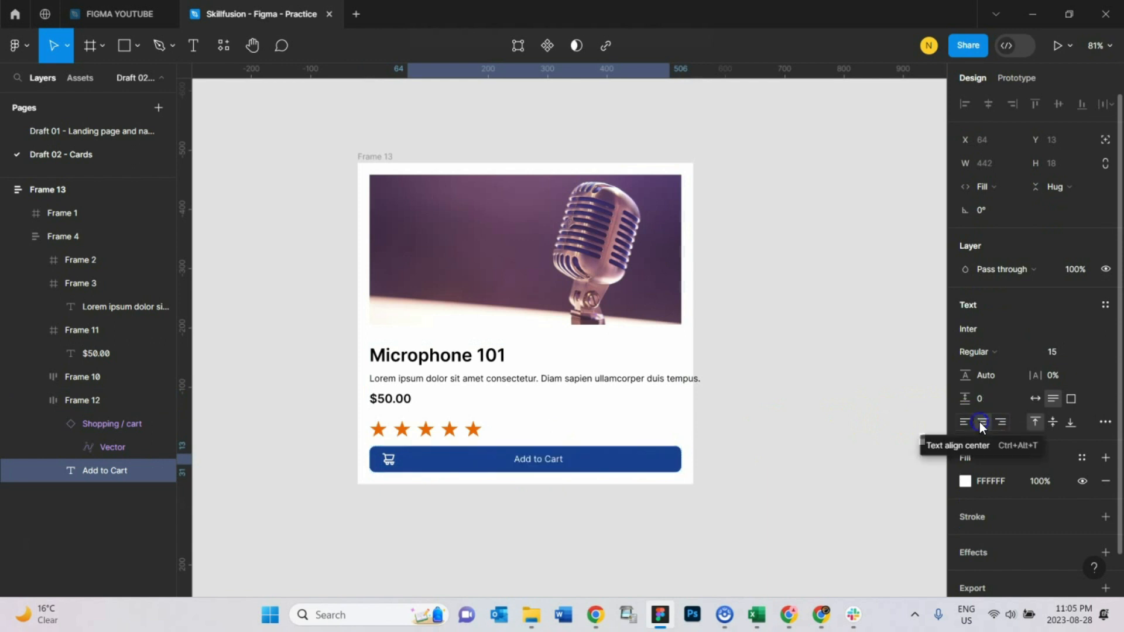
double_click(530, 458)
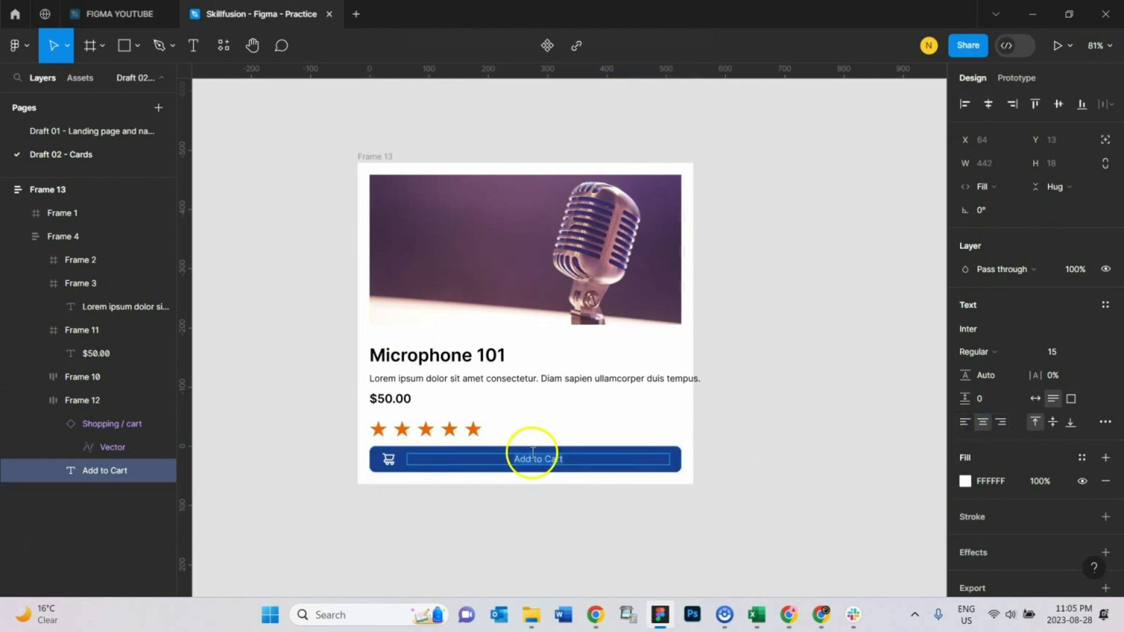
left_click(972, 351)
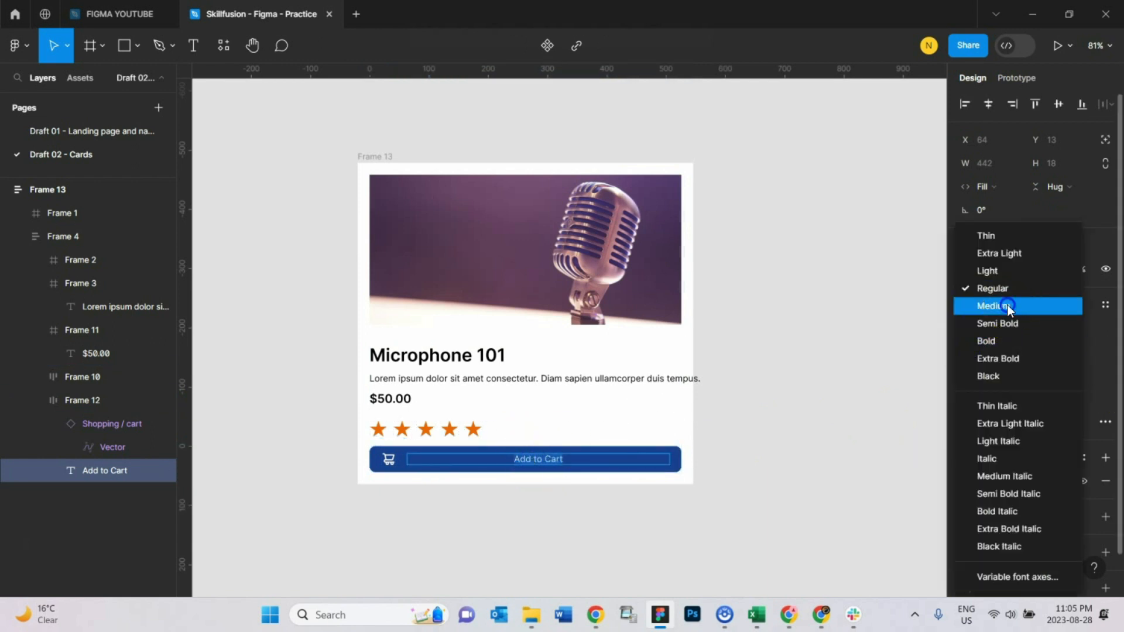
left_click(1007, 305)
Step: Set the title frame's height to Fill container
left_click(756, 459)
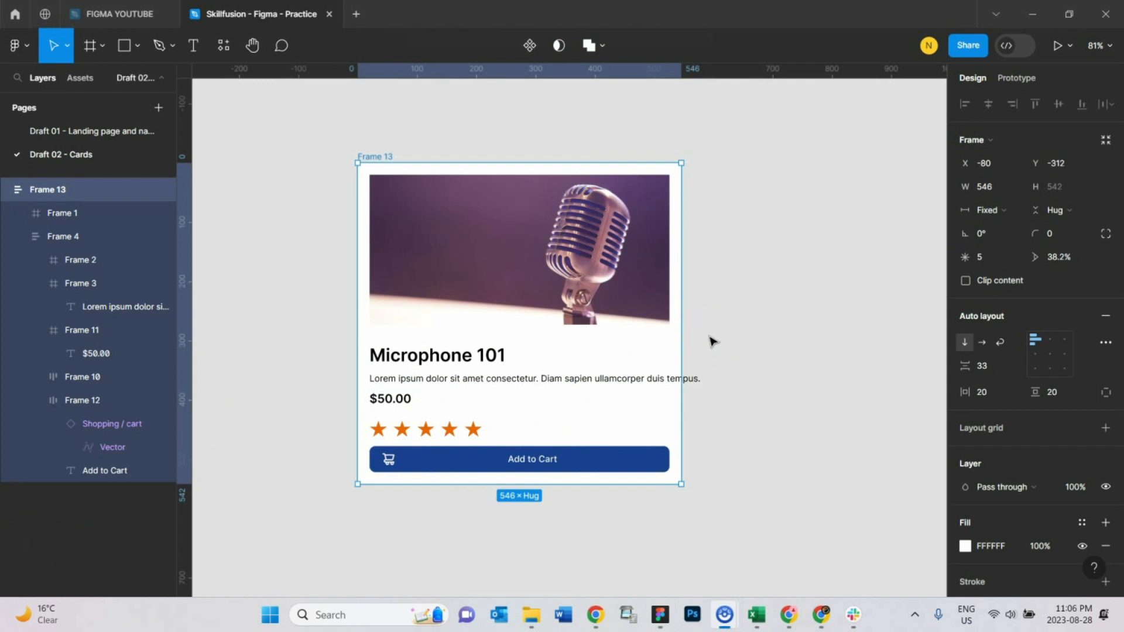
left_click(822, 336)
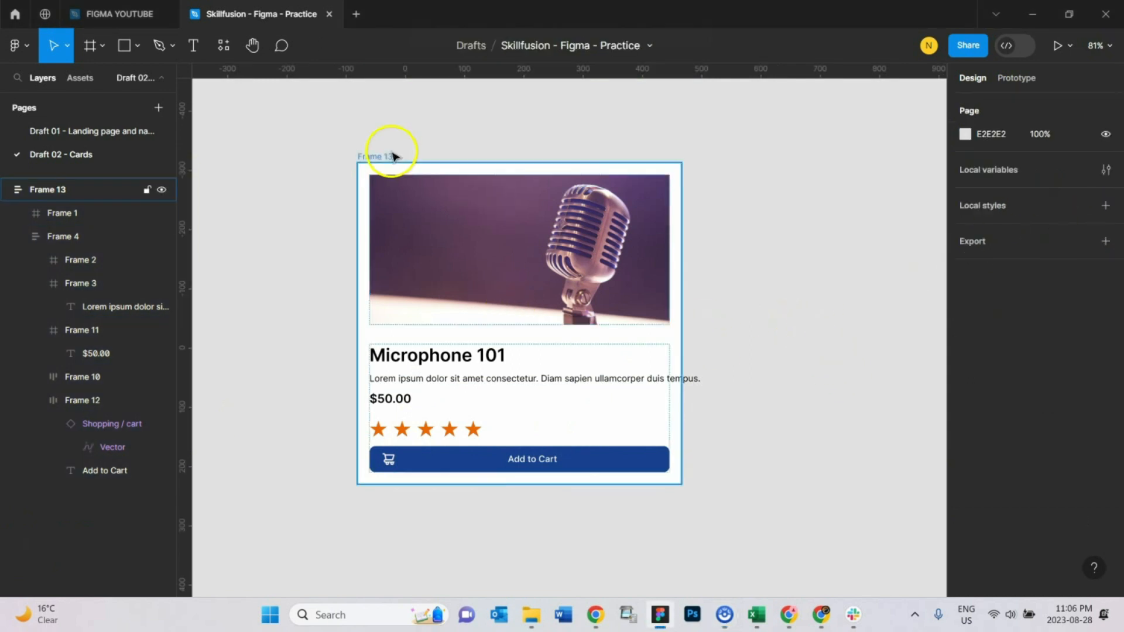
left_click(364, 156)
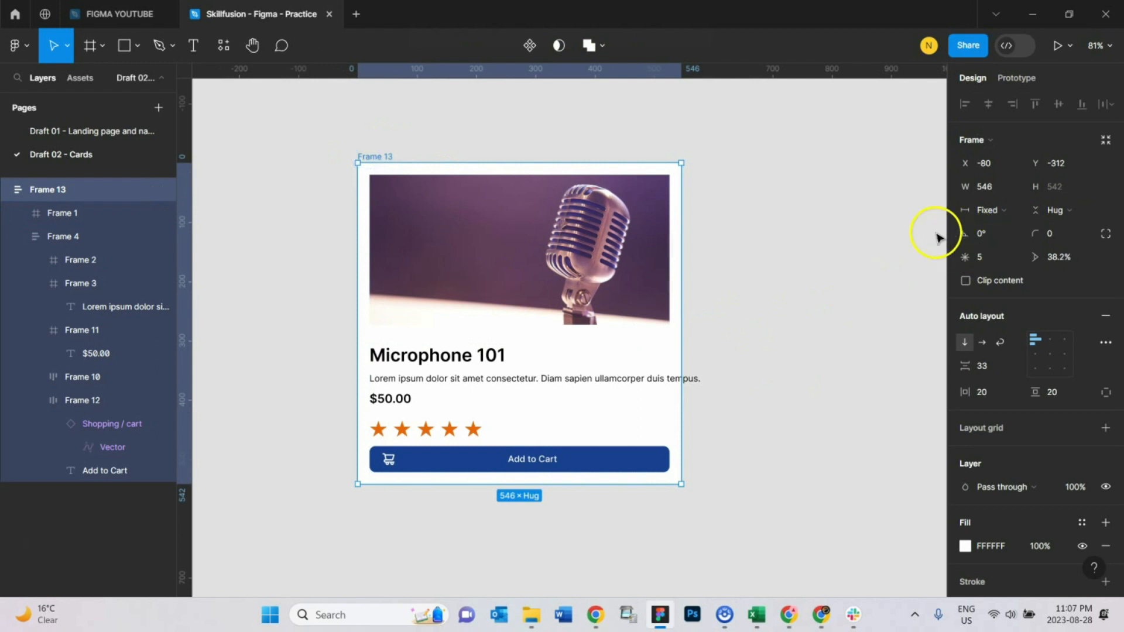
left_click(503, 363)
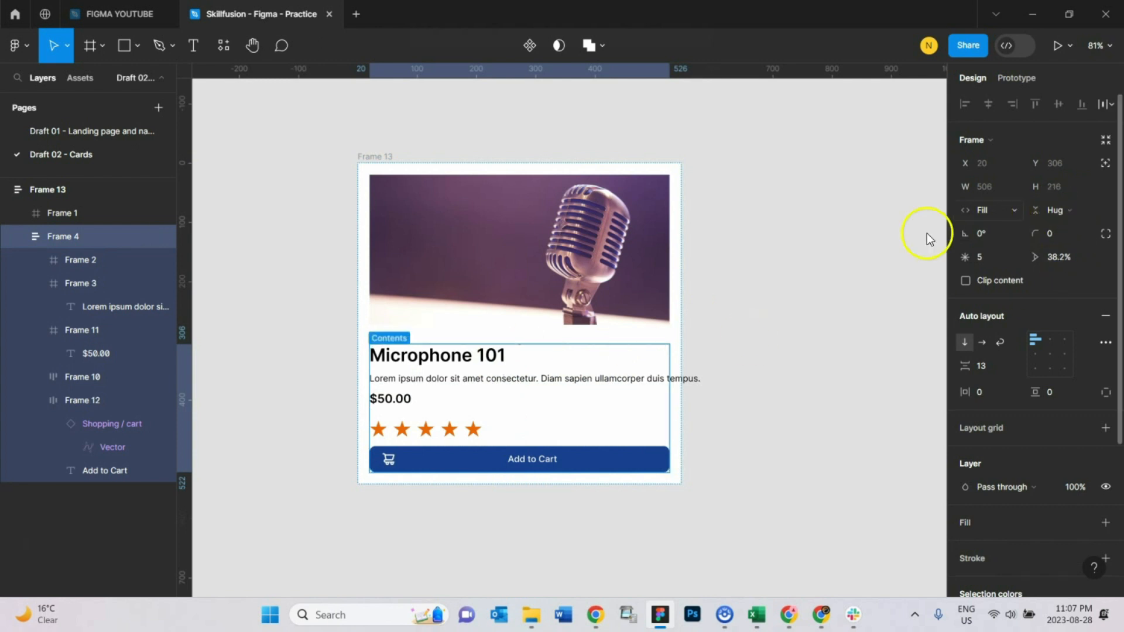
left_click(472, 365)
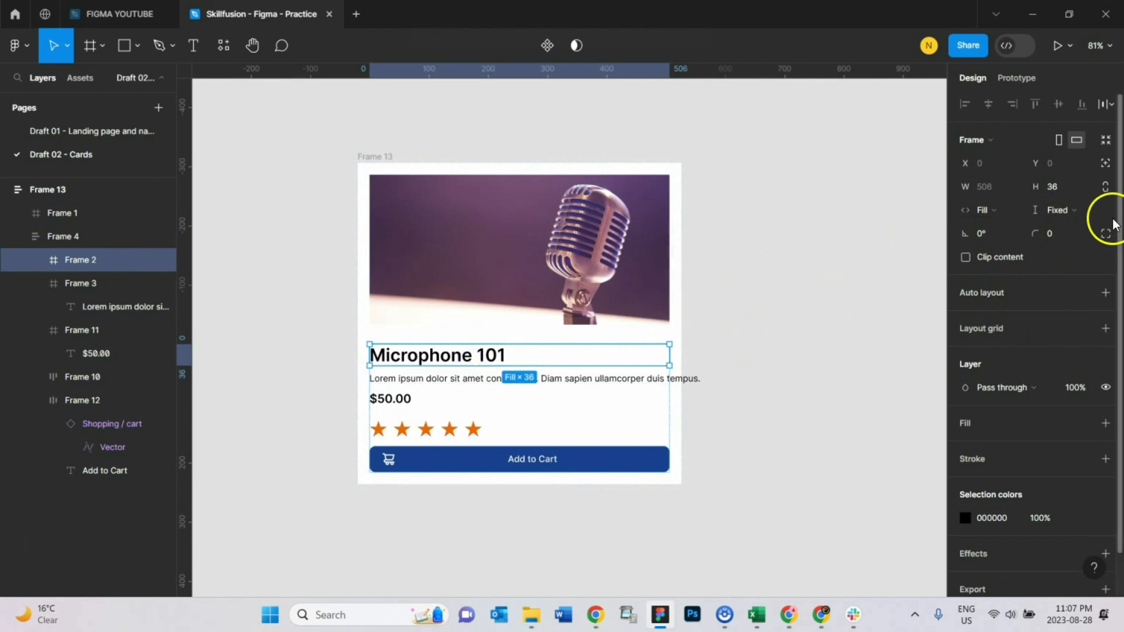
left_click(1067, 209)
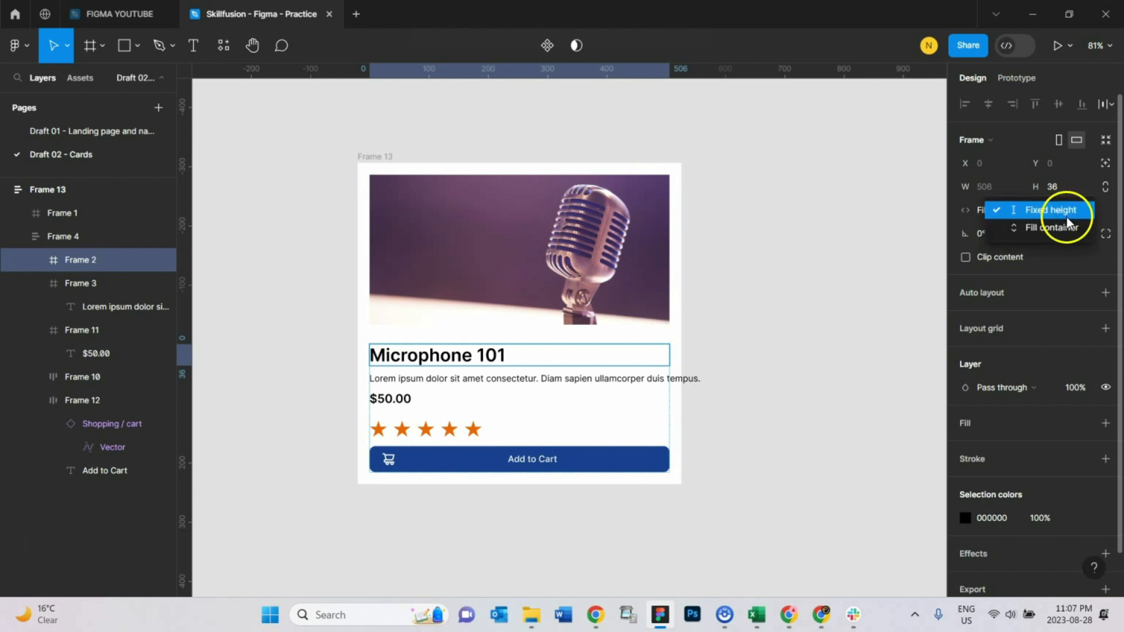
left_click(1063, 226)
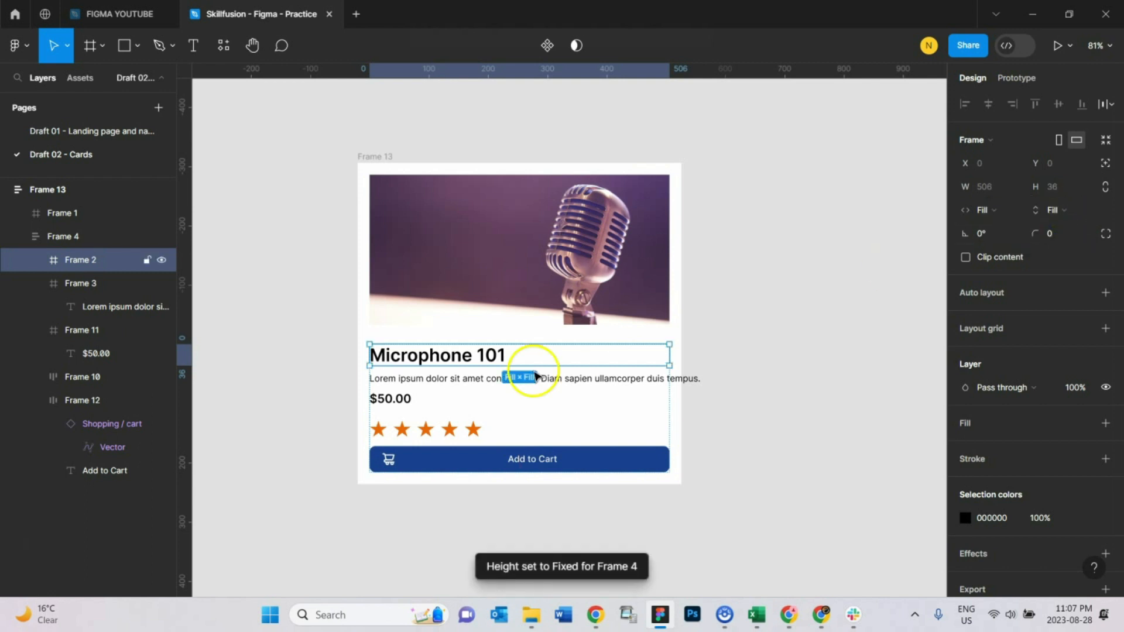
Step: Set the heights of the description, price and star rating frames to Fill container
left_click(553, 382)
left_click(1061, 209)
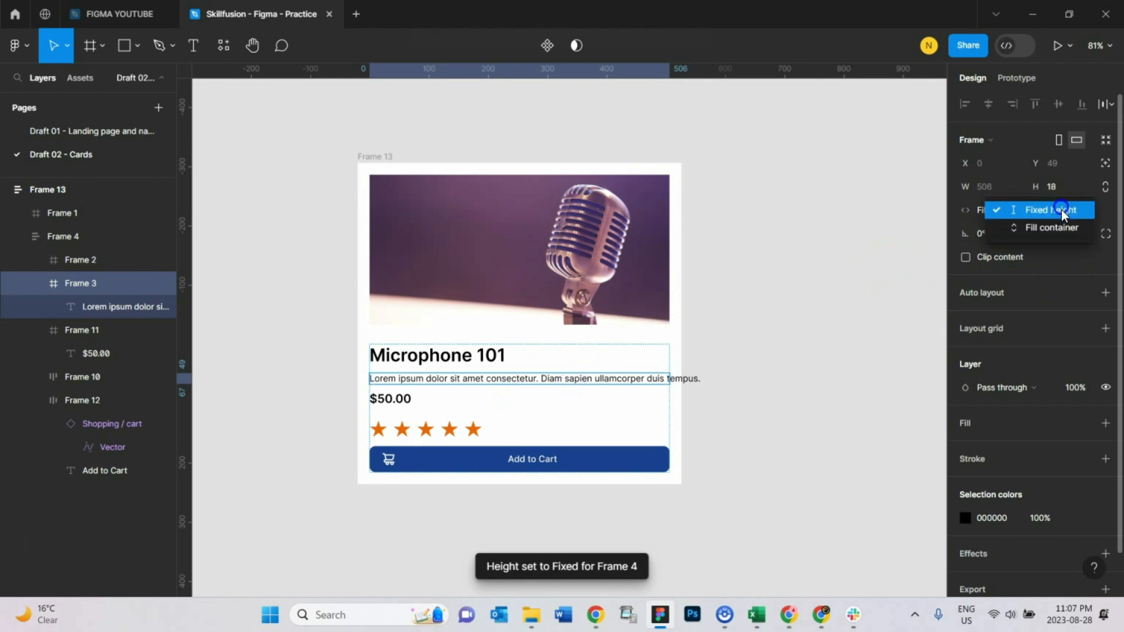
left_click(1064, 228)
left_click(400, 397)
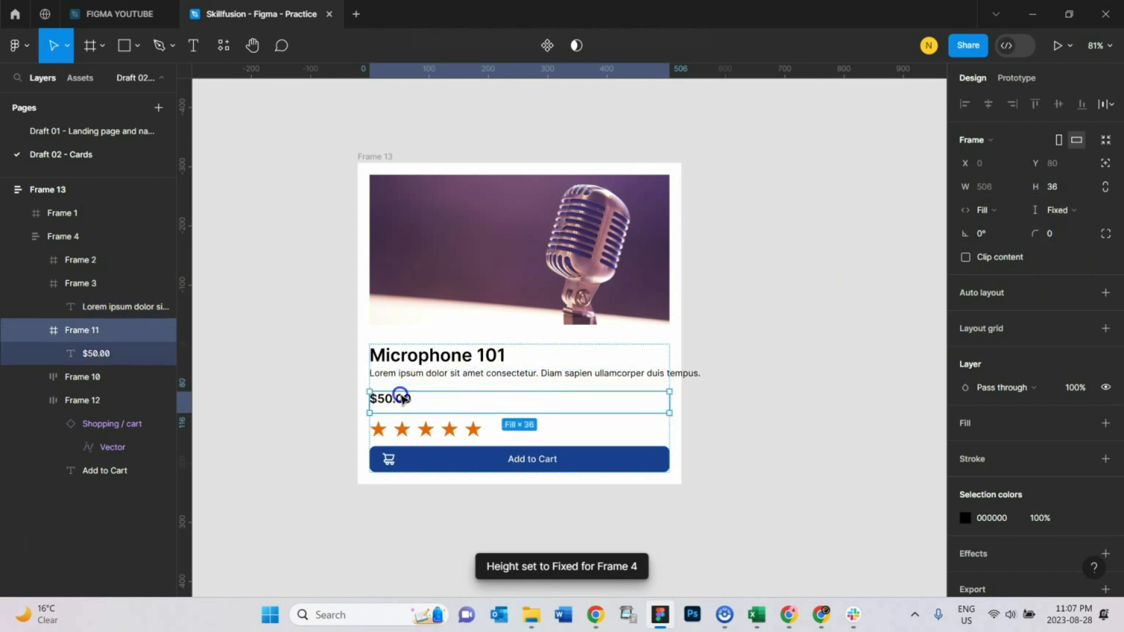
left_click(1076, 211)
left_click(1076, 230)
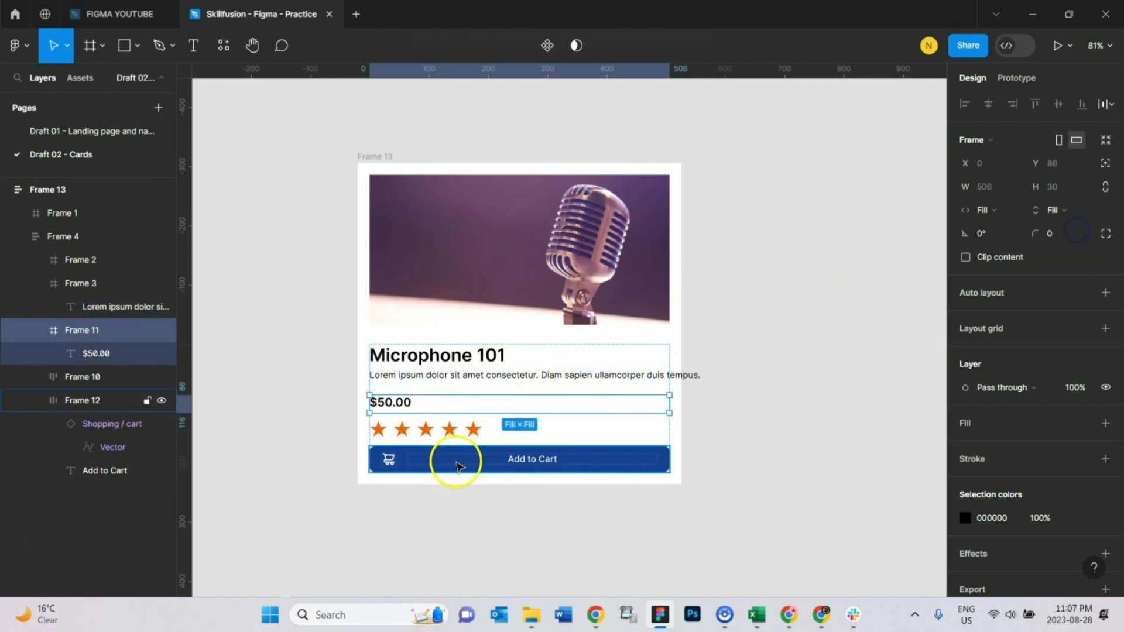
left_click(453, 438)
left_click(1057, 209)
left_click(1075, 227)
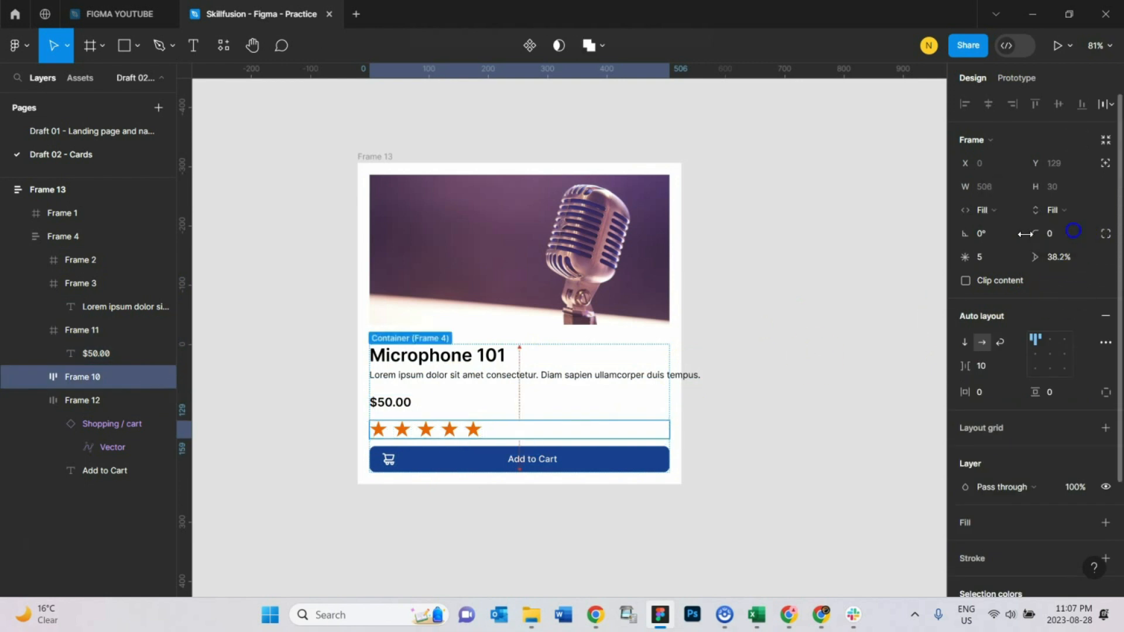
Step: Try Fill container and Hug contents for the Add to Cart button frame's height, settling on Fixed height
left_click(548, 466)
left_click(1061, 211)
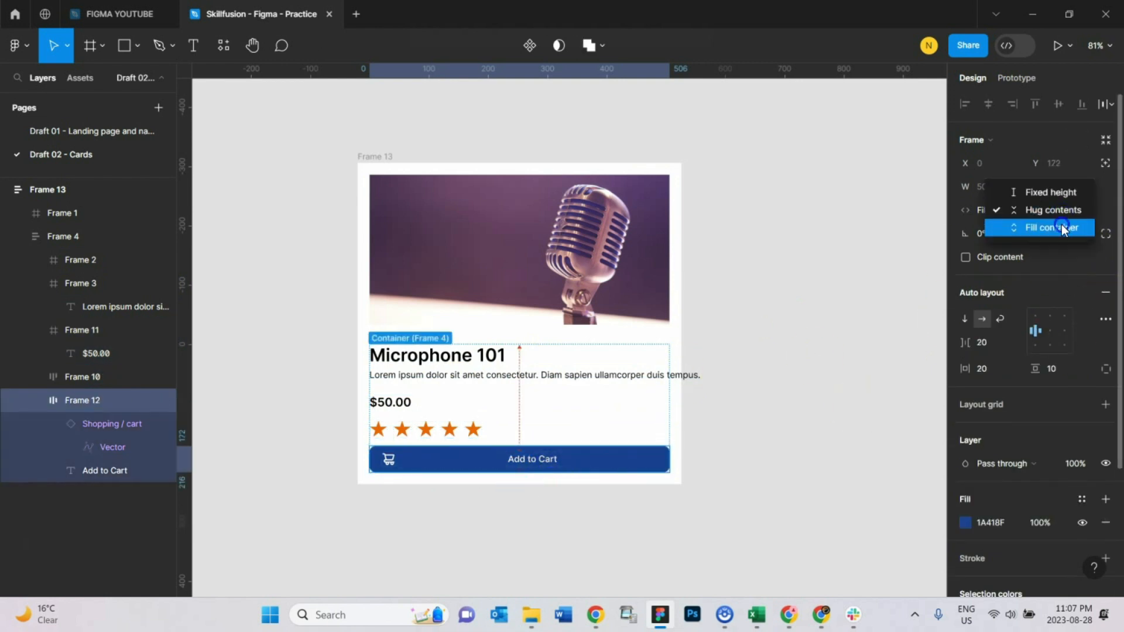
left_click(1067, 228)
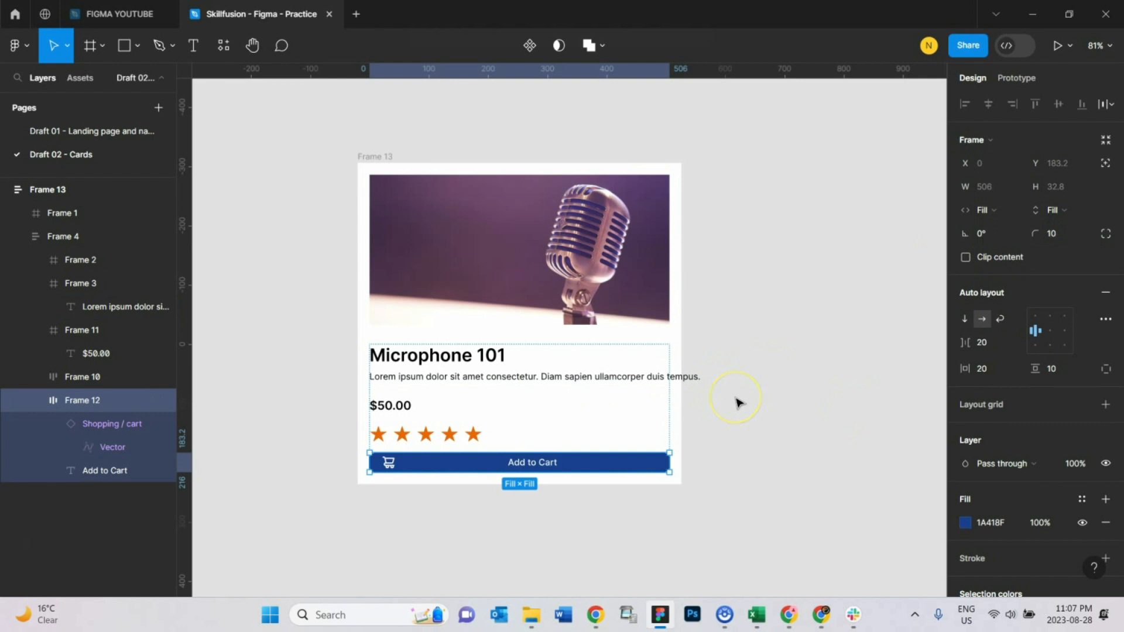
left_click(1065, 210)
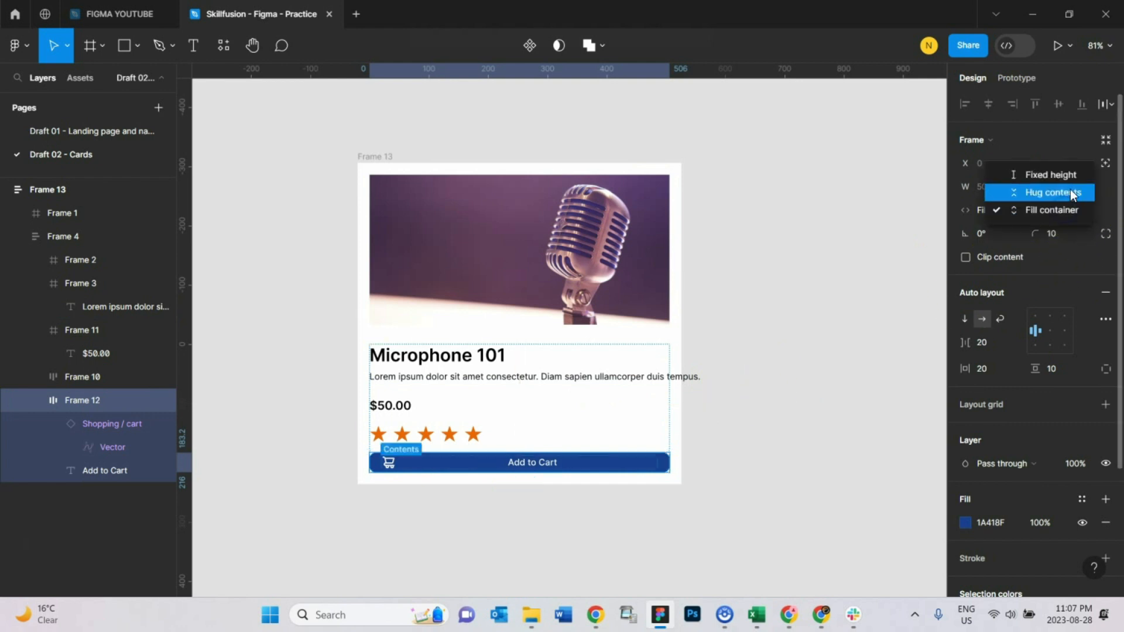
left_click(1053, 193)
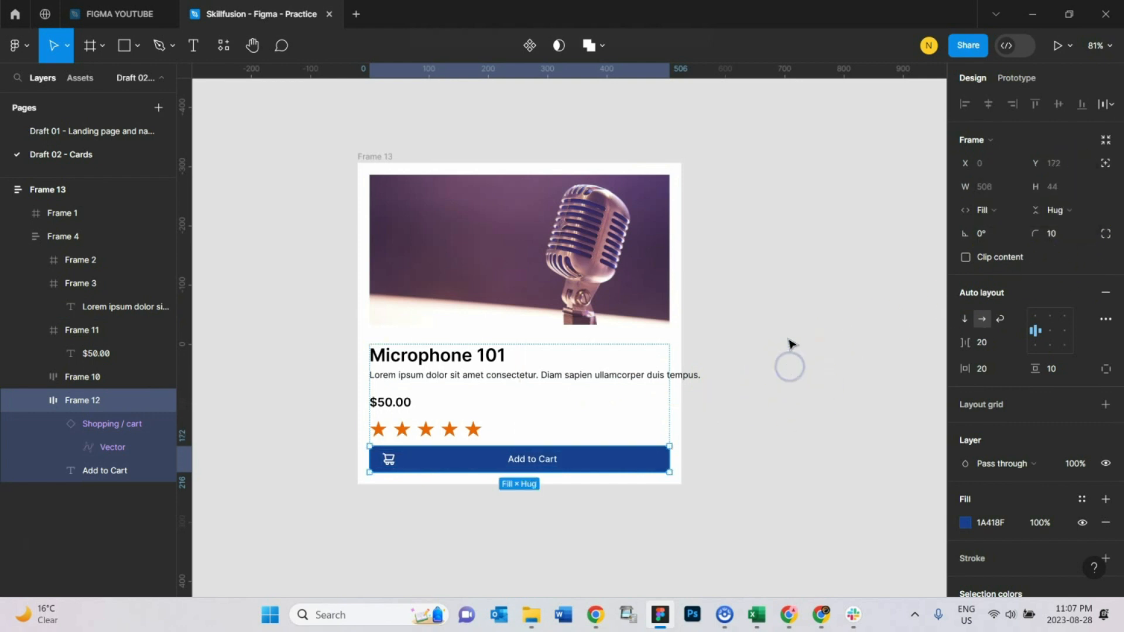
left_click(1054, 209)
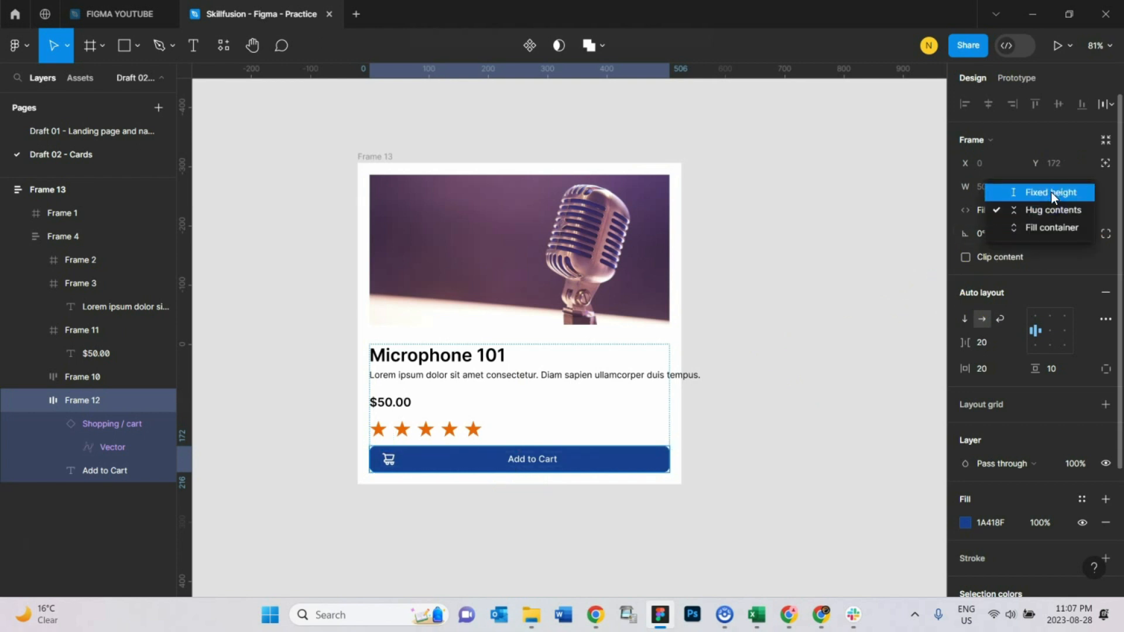
left_click(1052, 192)
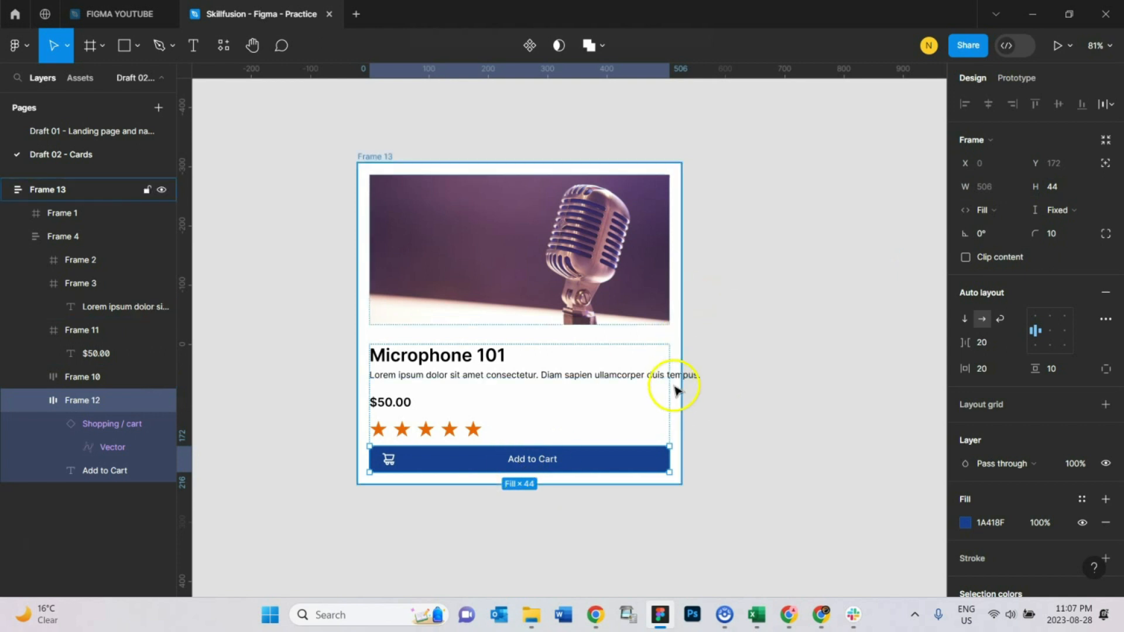
Step: Resize the card narrower and wider to test responsiveness, leaving it about 579 wide
left_click(381, 150)
left_click(376, 156)
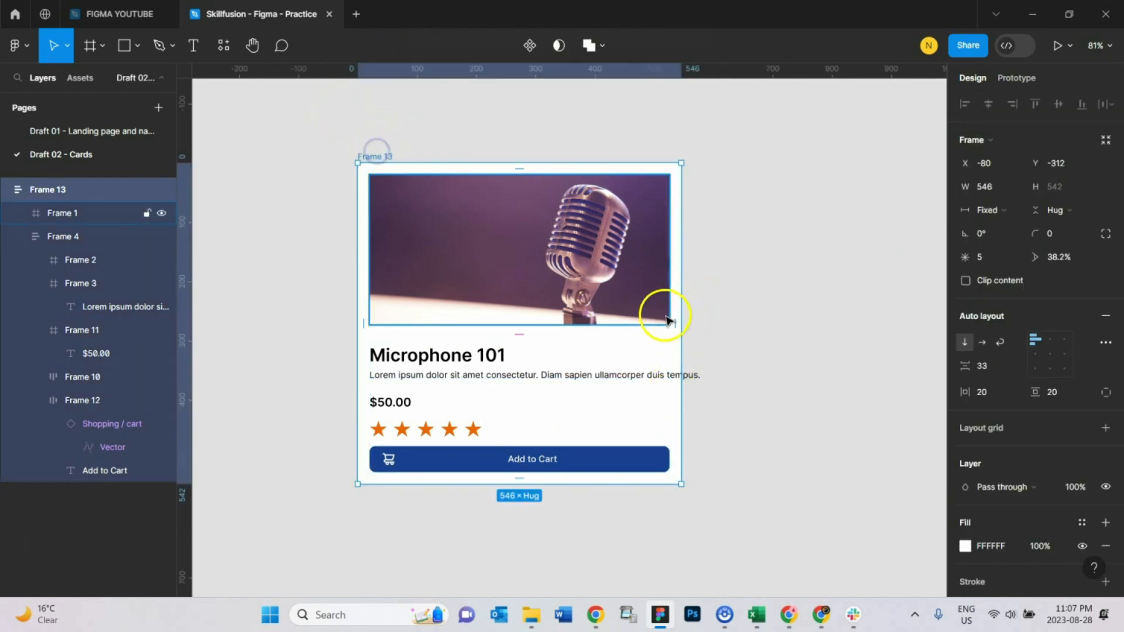
left_click_drag(678, 322, 622, 388)
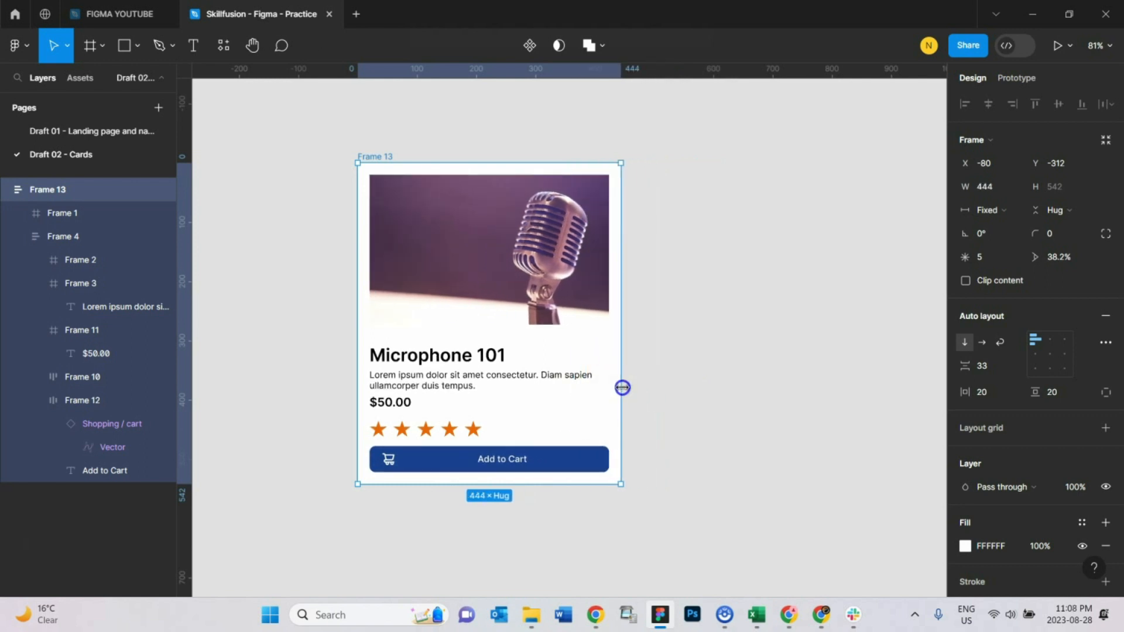
left_click_drag(622, 388, 713, 395)
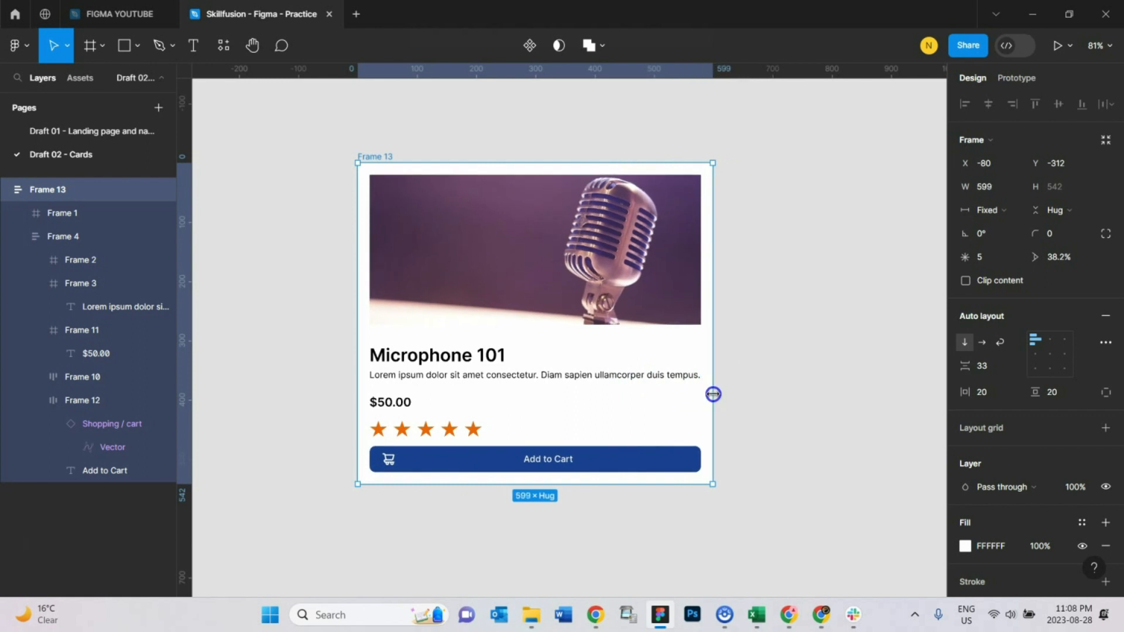
left_click_drag(712, 394, 713, 394)
left_click_drag(704, 391, 705, 391)
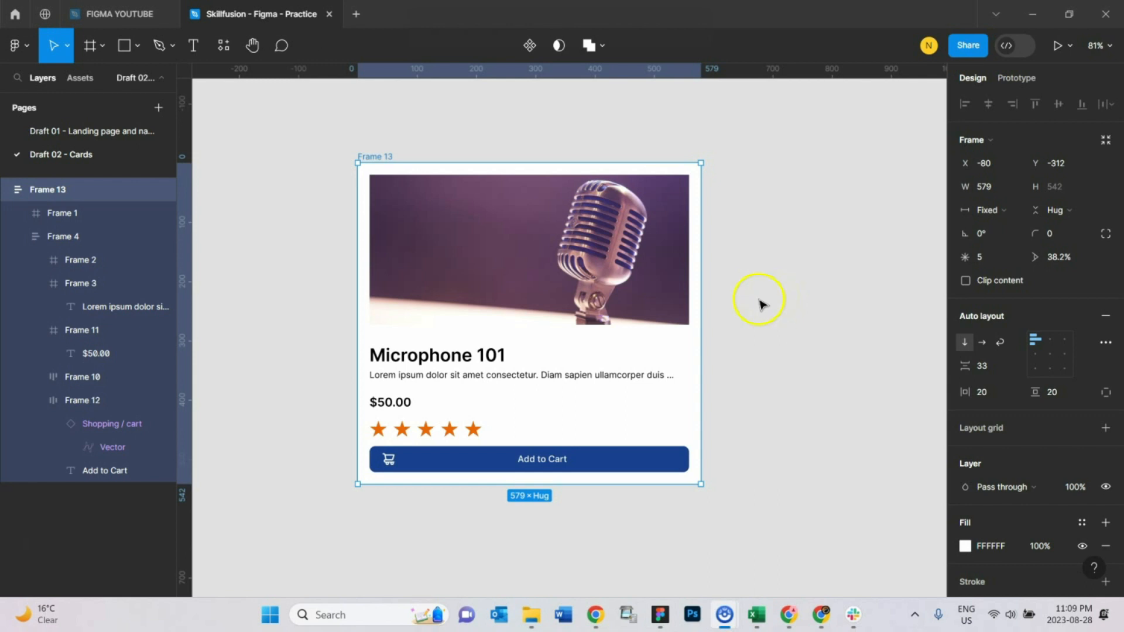
Step: Set the card's horizontal and vertical padding to 30
left_click(407, 130)
left_click(373, 154)
left_click(986, 400)
double_click(985, 391)
type("30")
key("Return")
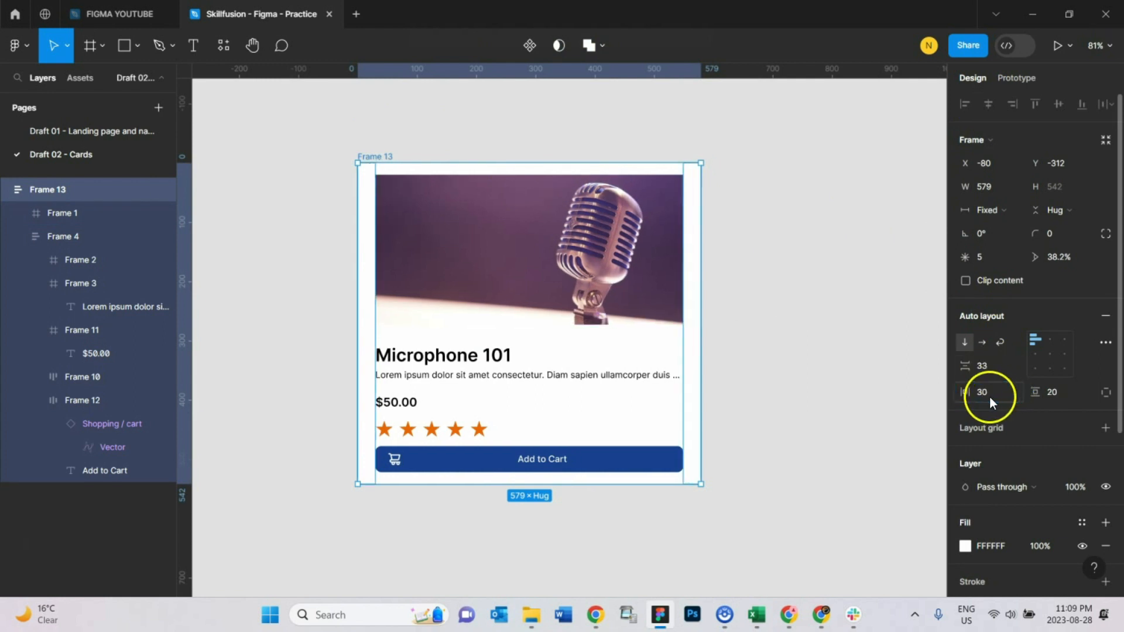
left_click(1059, 394)
type("30")
key("Return")
left_click(786, 316)
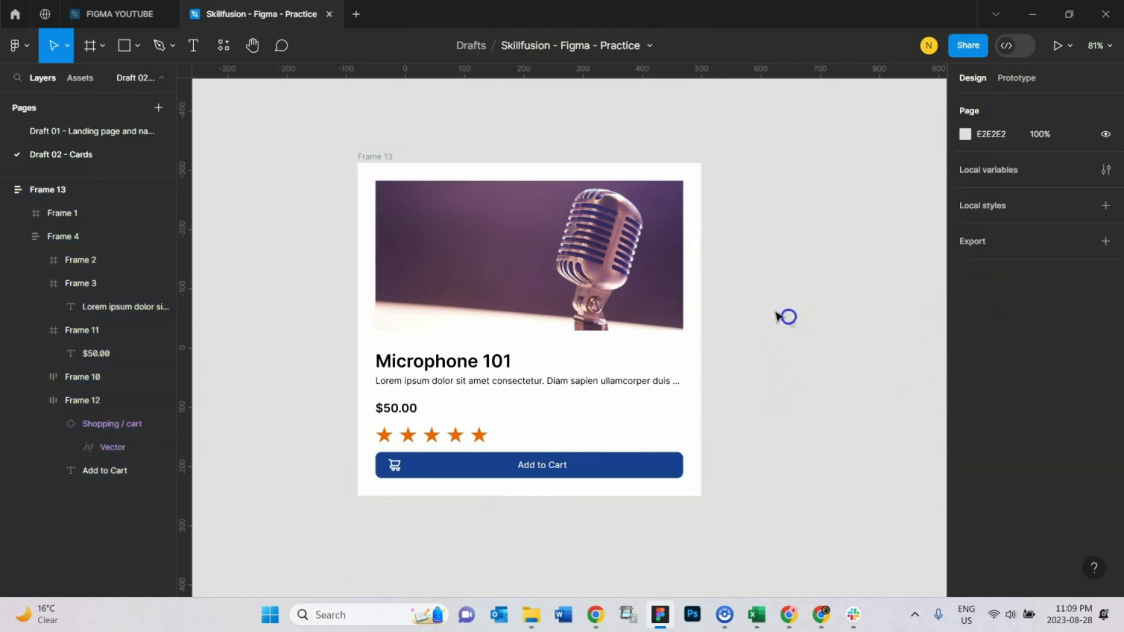
Step: Narrow the card to about 500 wide and inspect the wrapped description text layer
left_click(381, 154)
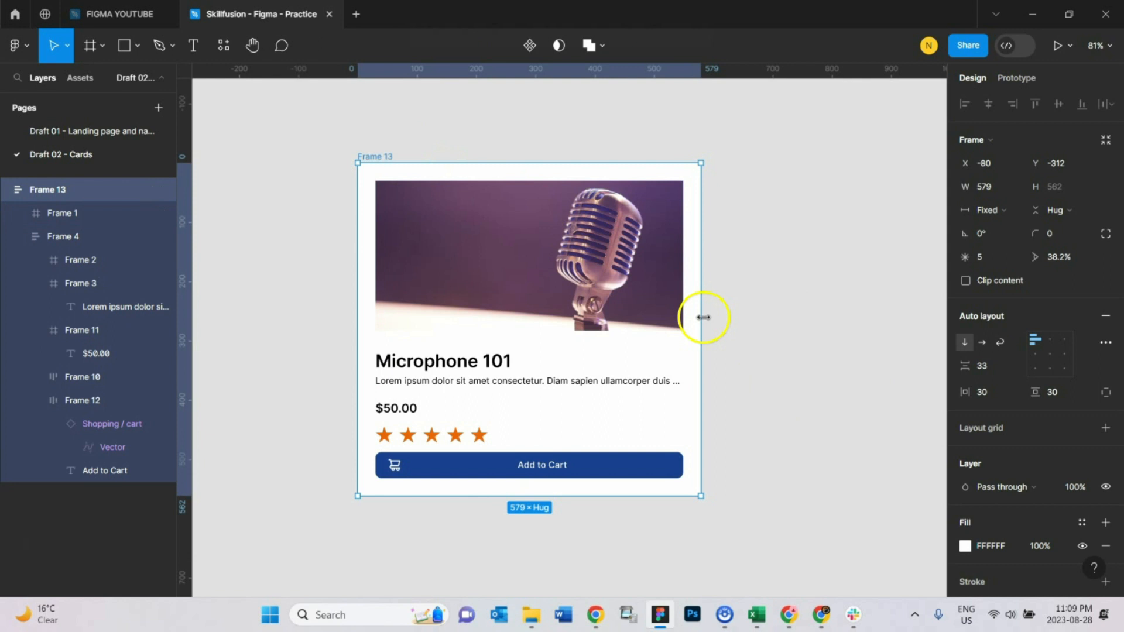
left_click_drag(702, 316, 655, 344)
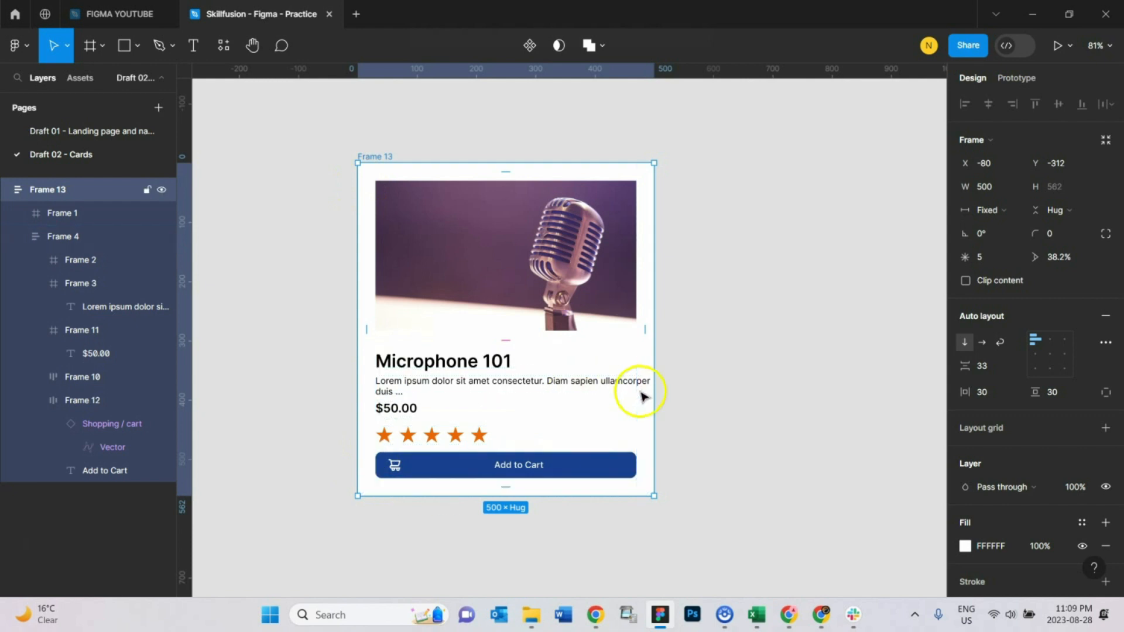
left_click(605, 385)
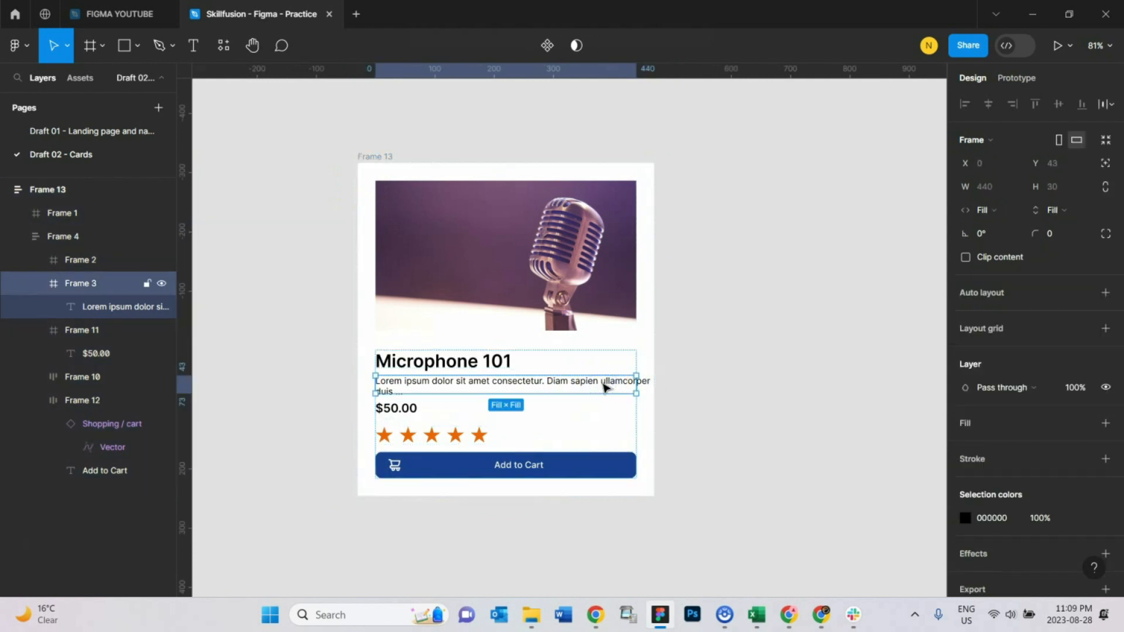
double_click(605, 387)
left_click(606, 387)
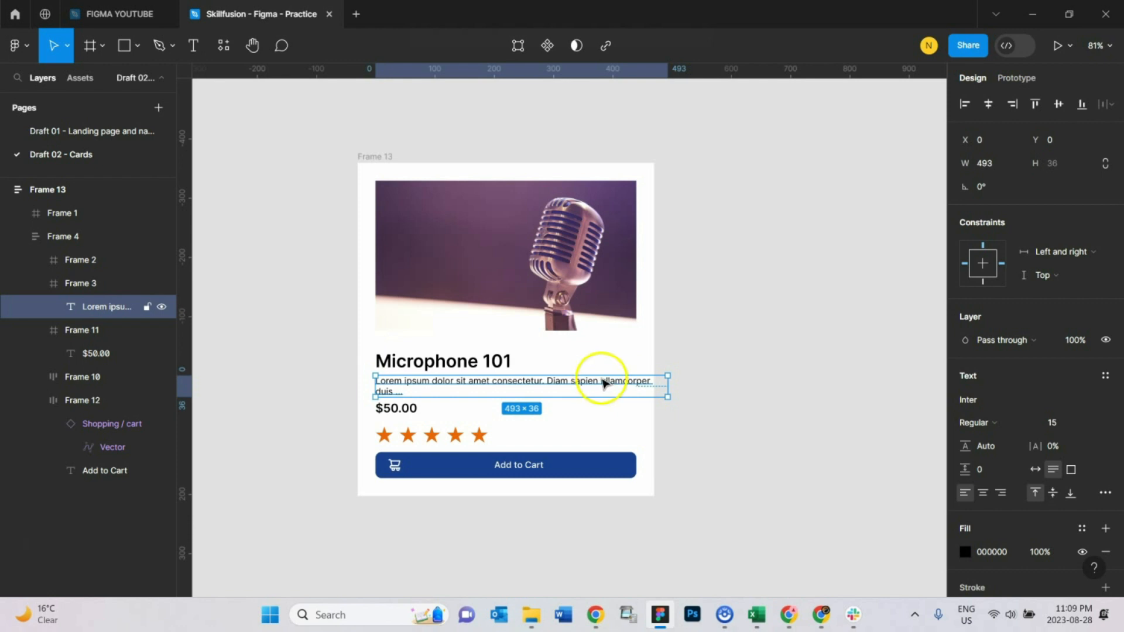
left_click(385, 156)
left_click(447, 116)
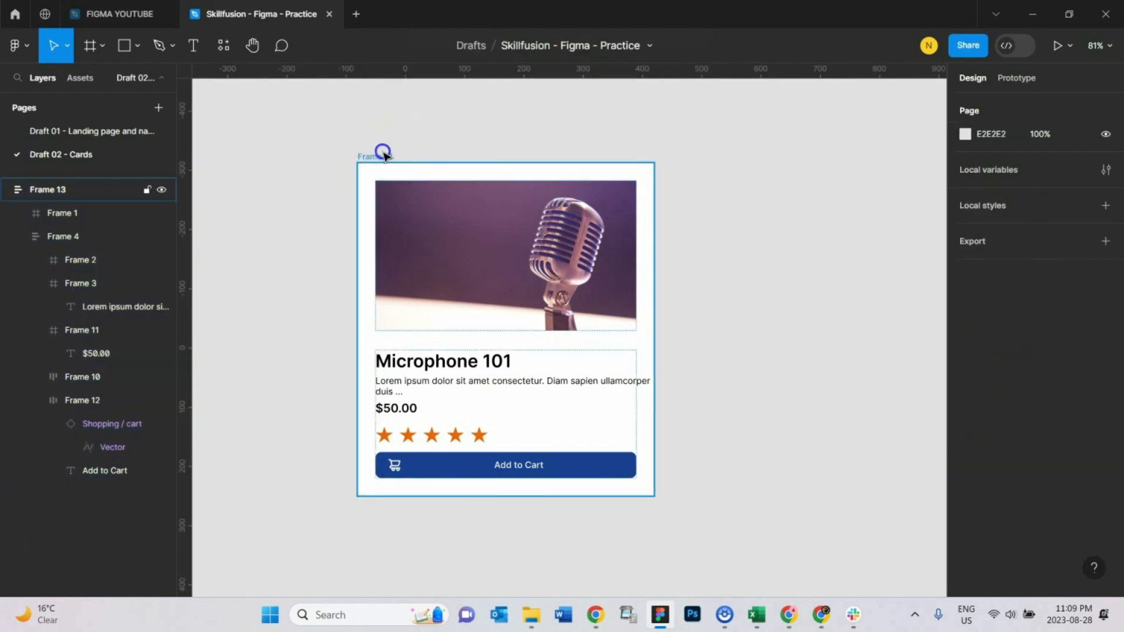
Step: Set the card frame's corner radius to 10
left_click(382, 152)
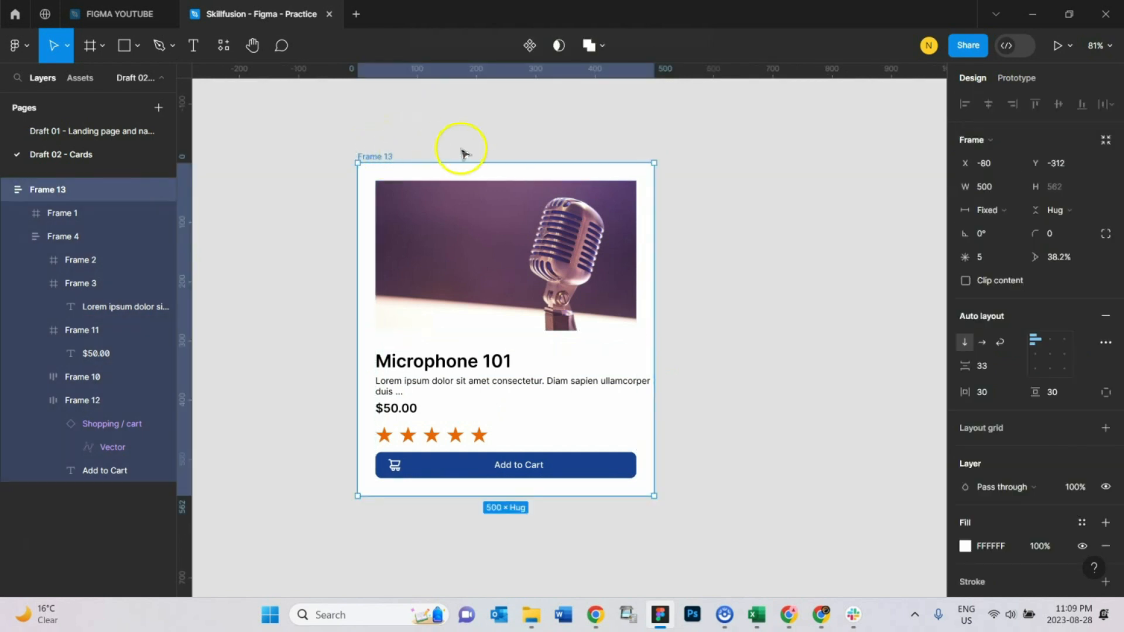
left_click(1052, 233)
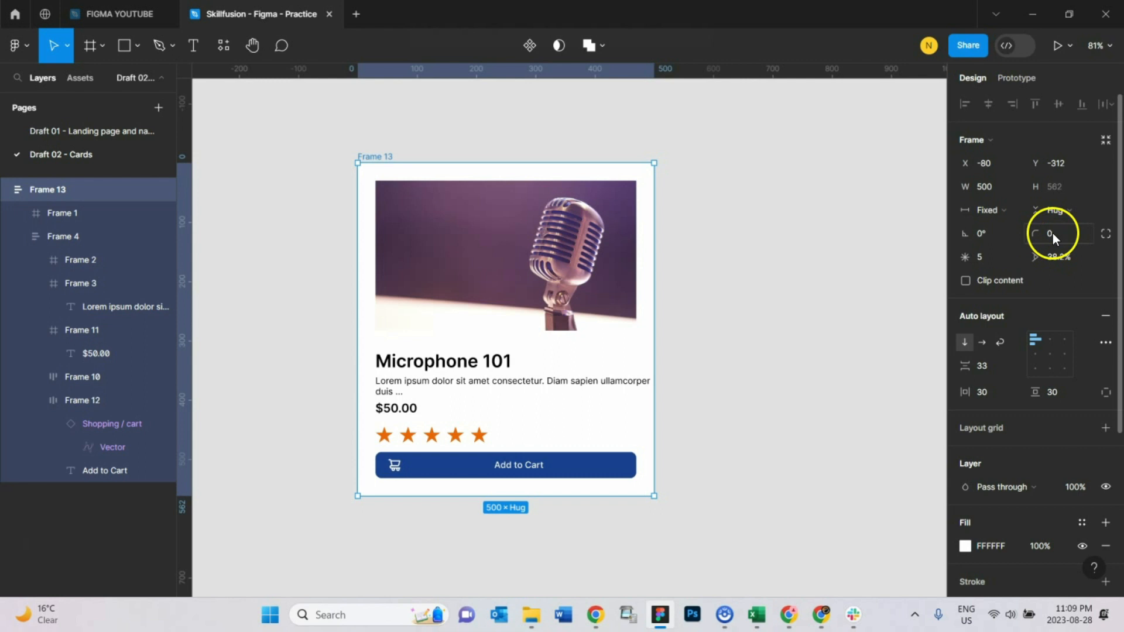
type("2")
key("BackSpace")
type("10")
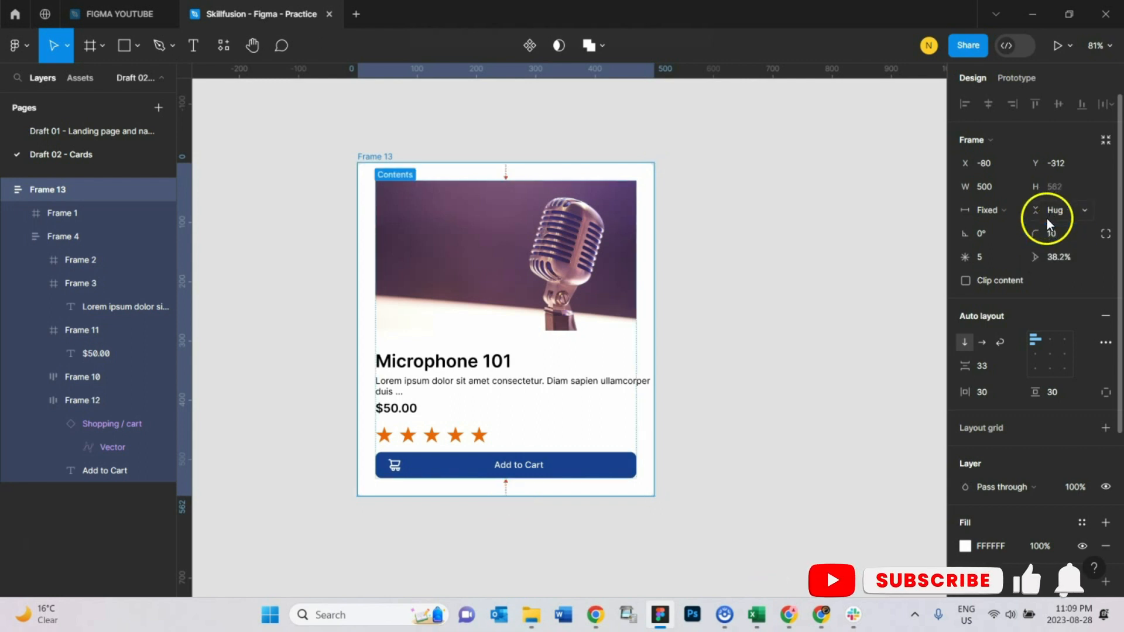
left_click(832, 254)
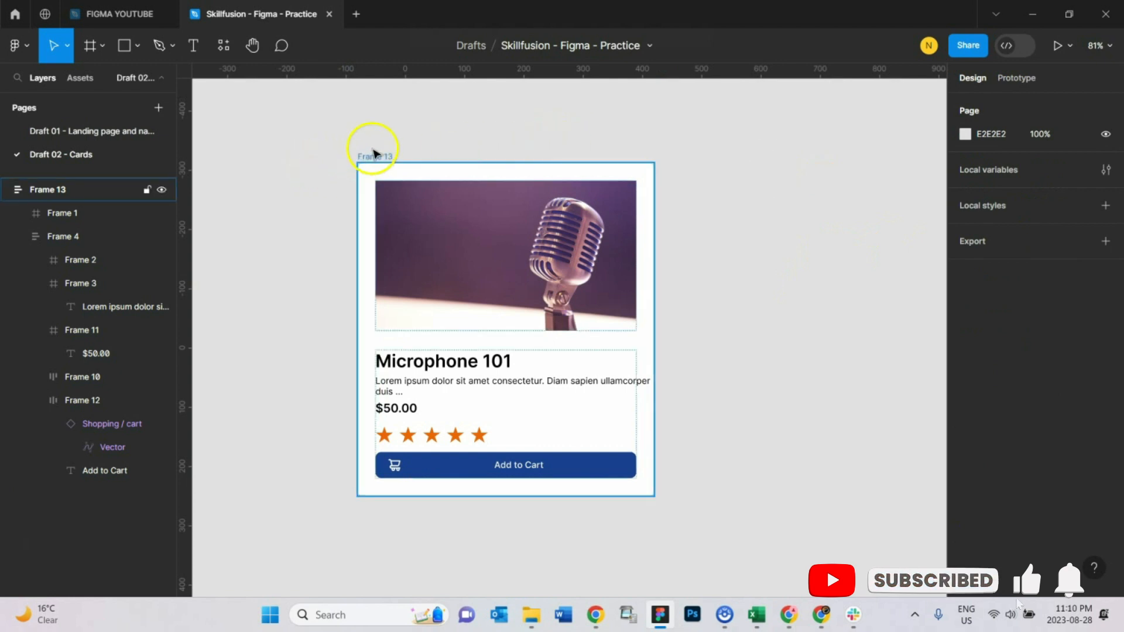
Step: Set the card frame's corner radius to 20
left_click(373, 152)
left_click(449, 121)
left_click(373, 158)
left_click(1060, 237)
type("1")
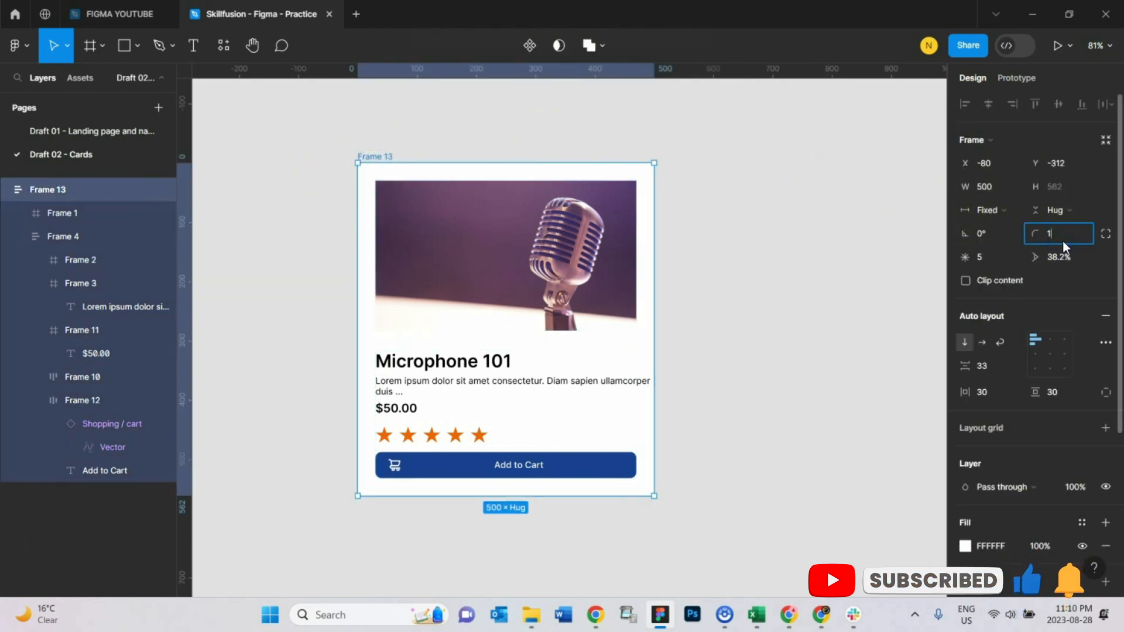
key("BackSpace")
type("20")
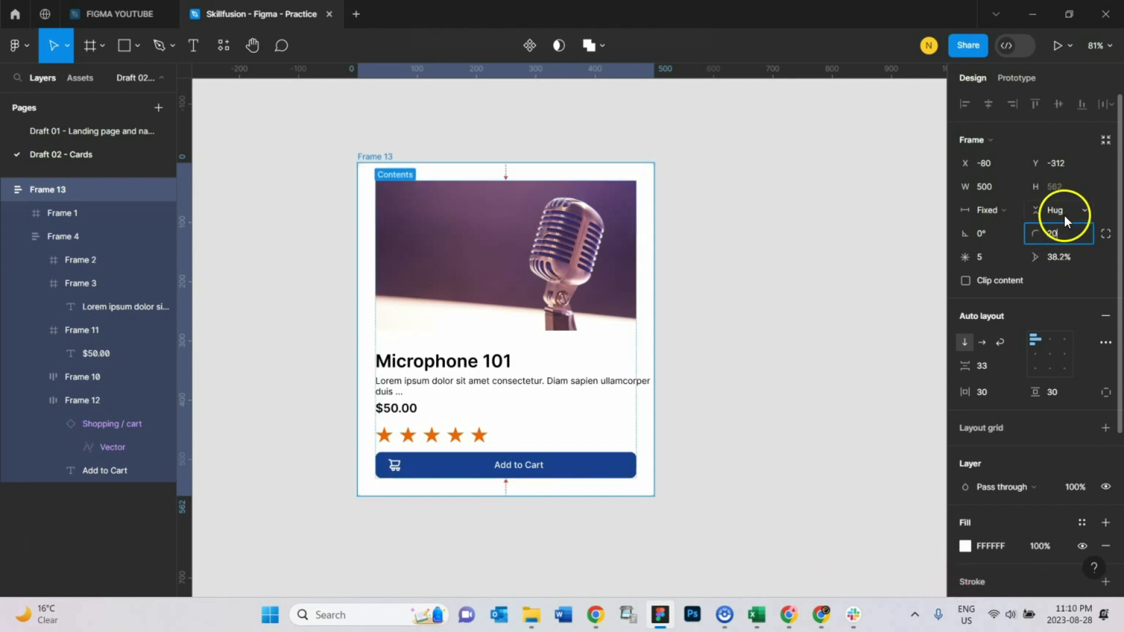
left_click(813, 310)
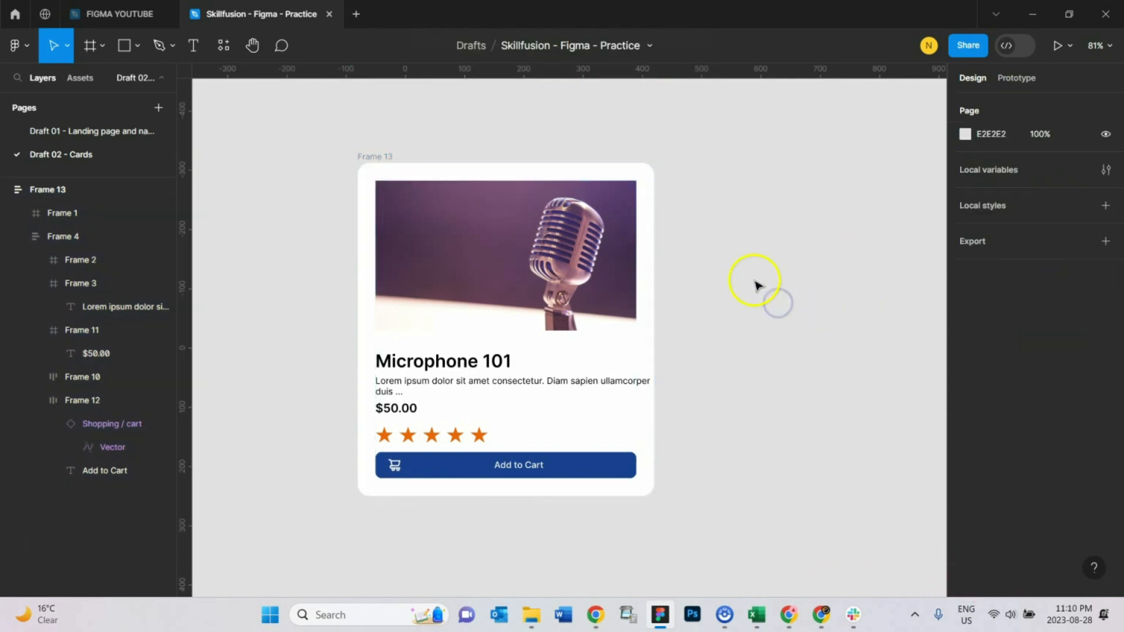
Step: Add a default drop shadow effect to the card frame
left_click(375, 156)
scroll(959, 459, "down", 4)
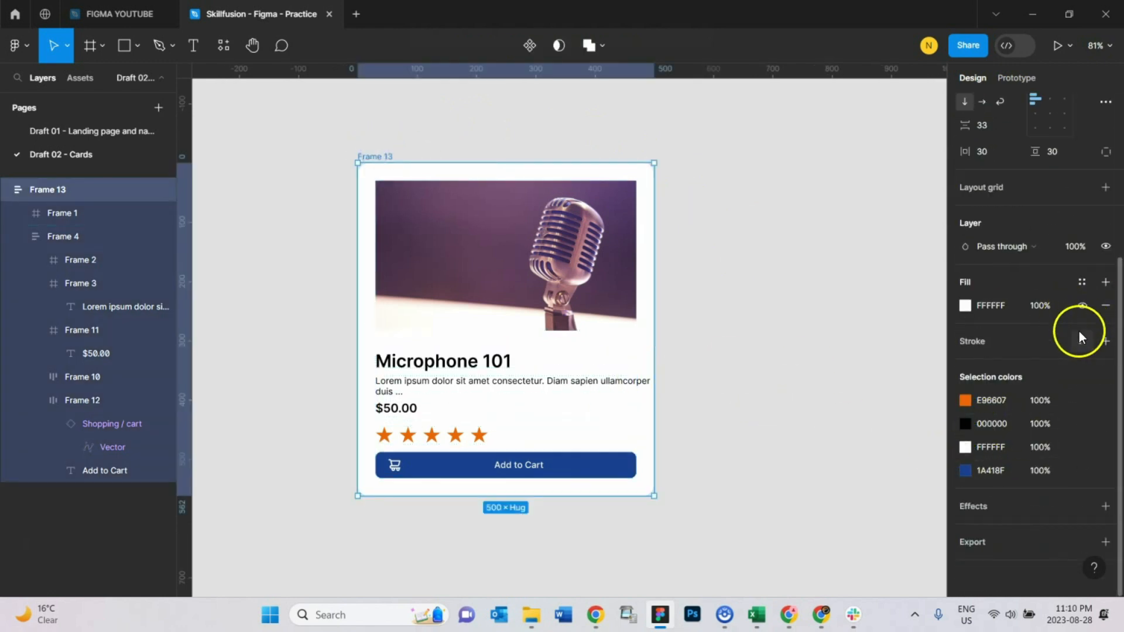
left_click(970, 505)
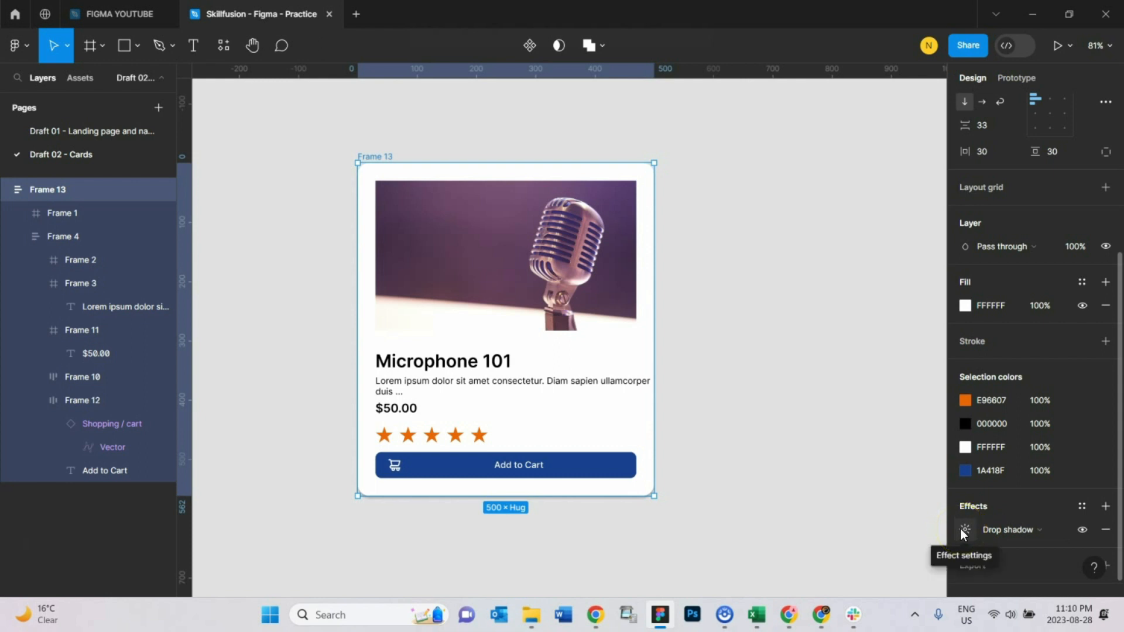
left_click(725, 371)
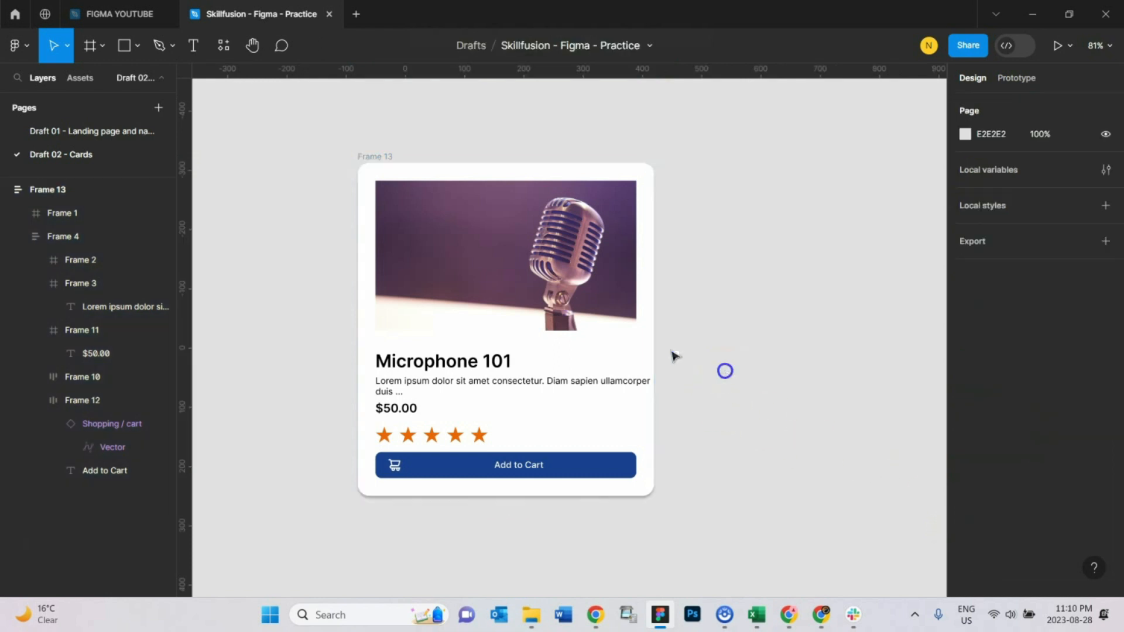
left_click(828, 437)
left_click(376, 156)
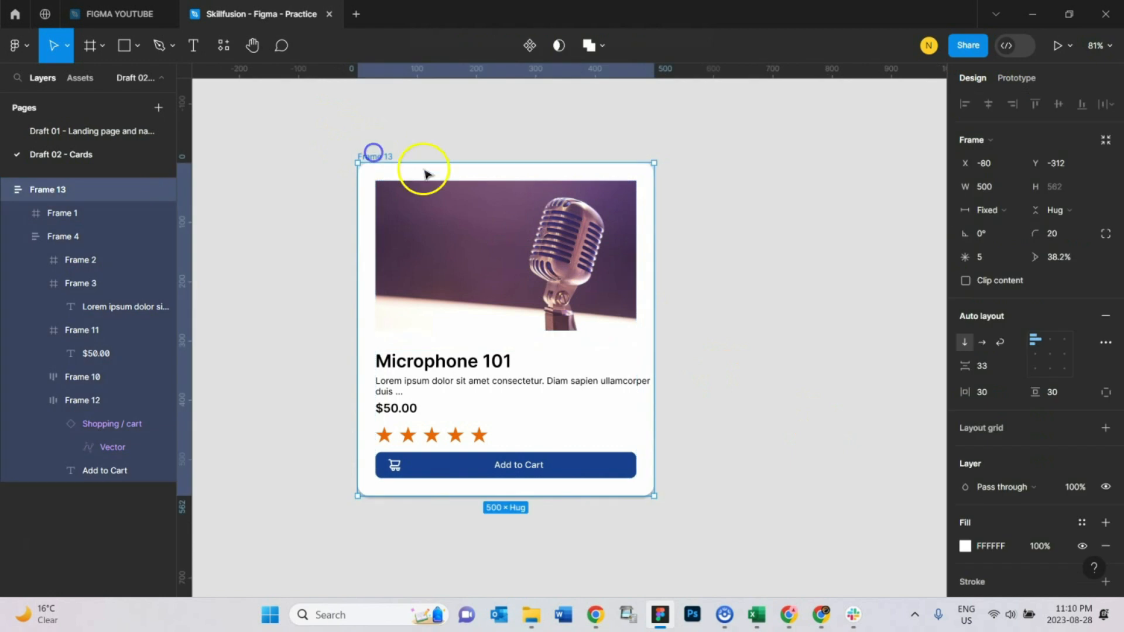